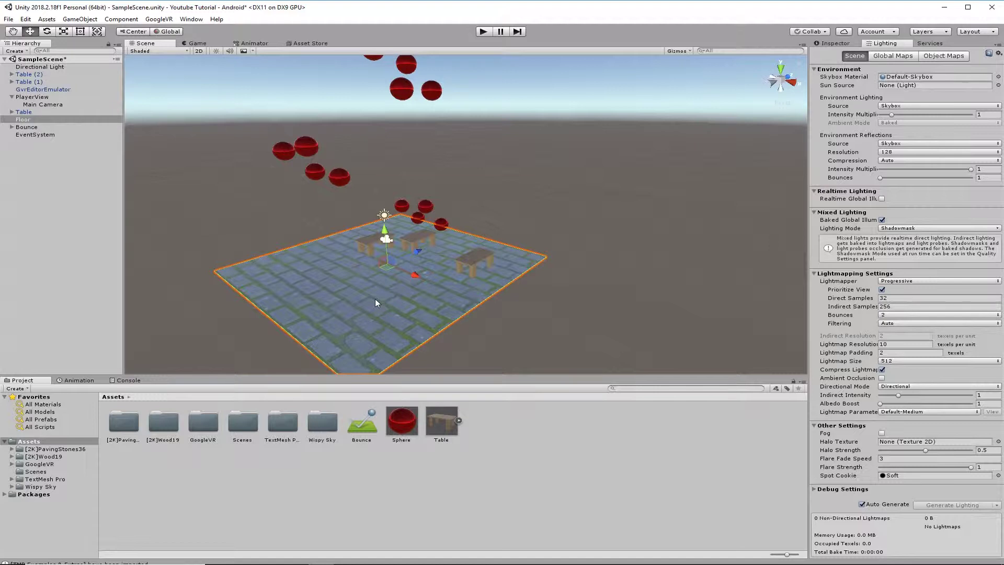
# Examine the tables and spheres placed above the floor by selecting them in the scene
pyautogui.click(372, 250)
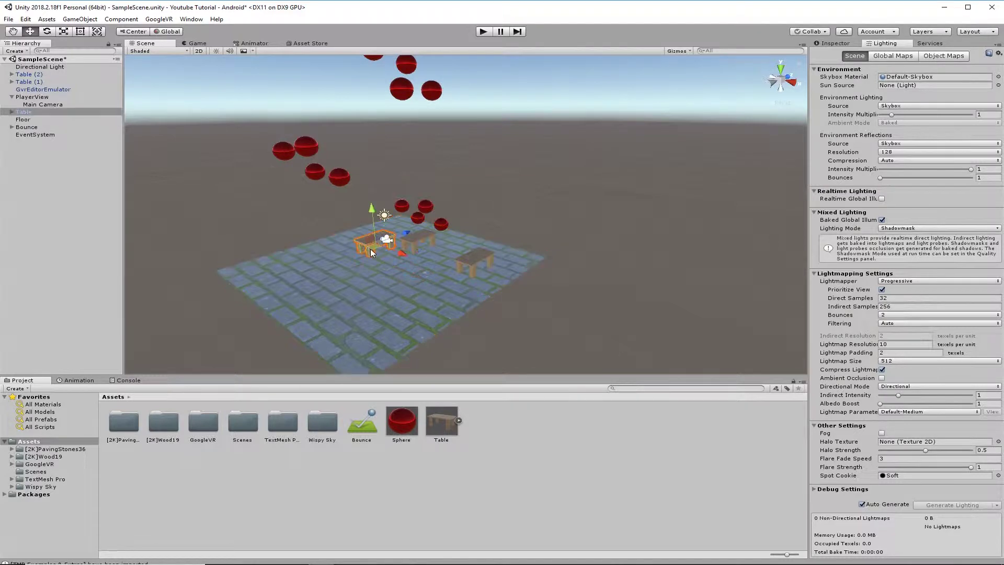
pyautogui.click(412, 243)
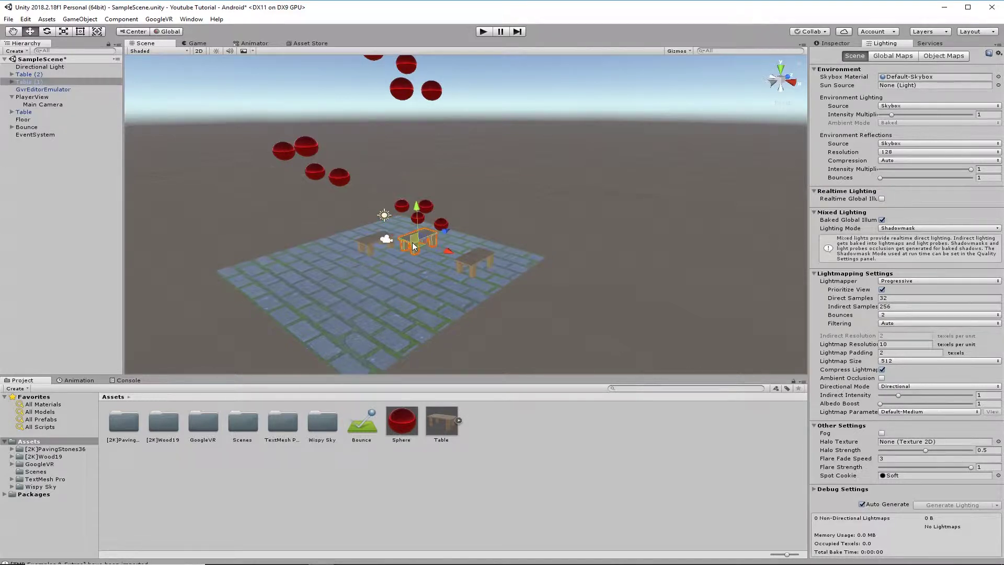
pyautogui.click(402, 206)
pyautogui.click(339, 178)
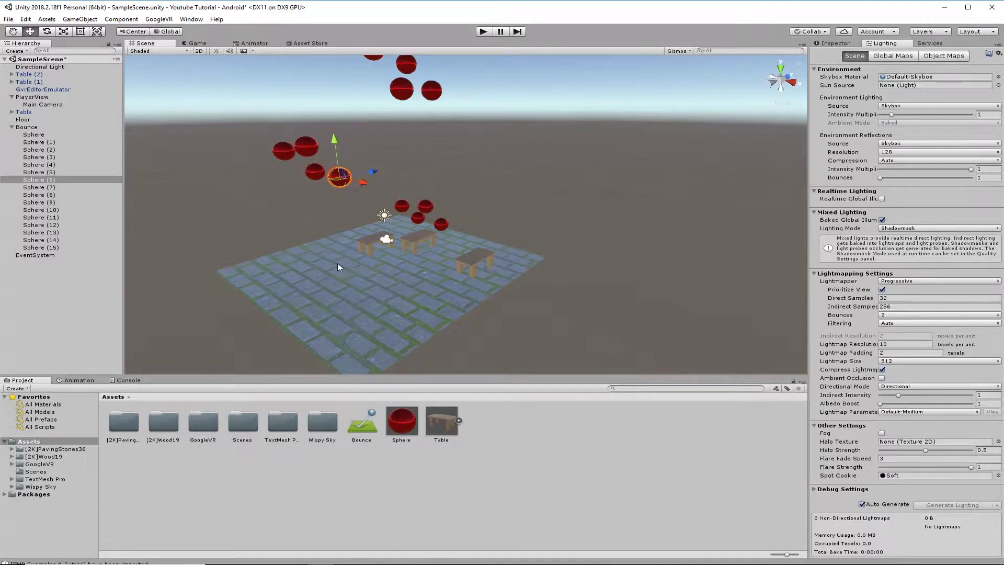
# Run the scene briefly in play mode, stop it and collapse the Bounce group
pyautogui.click(484, 32)
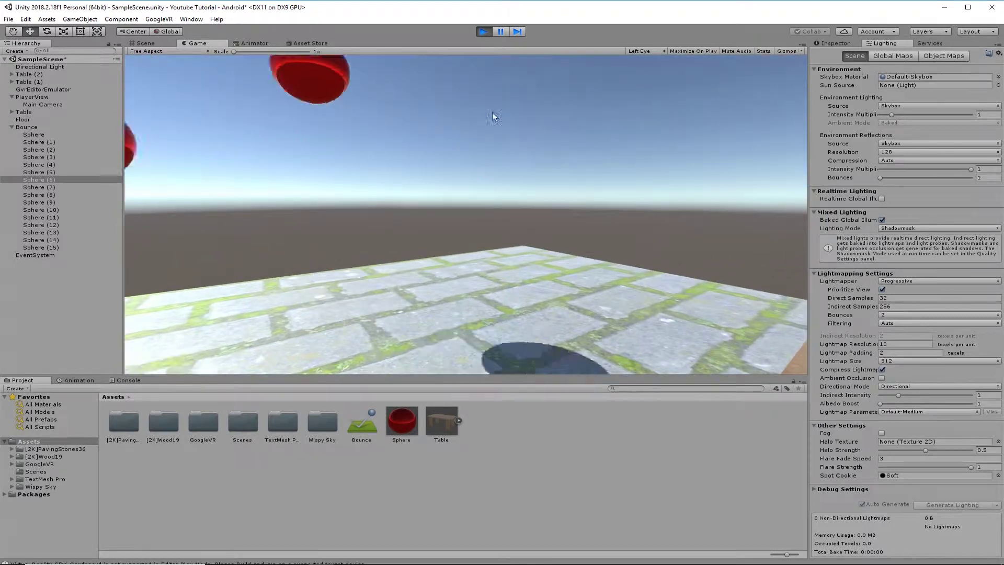
pyautogui.click(483, 31)
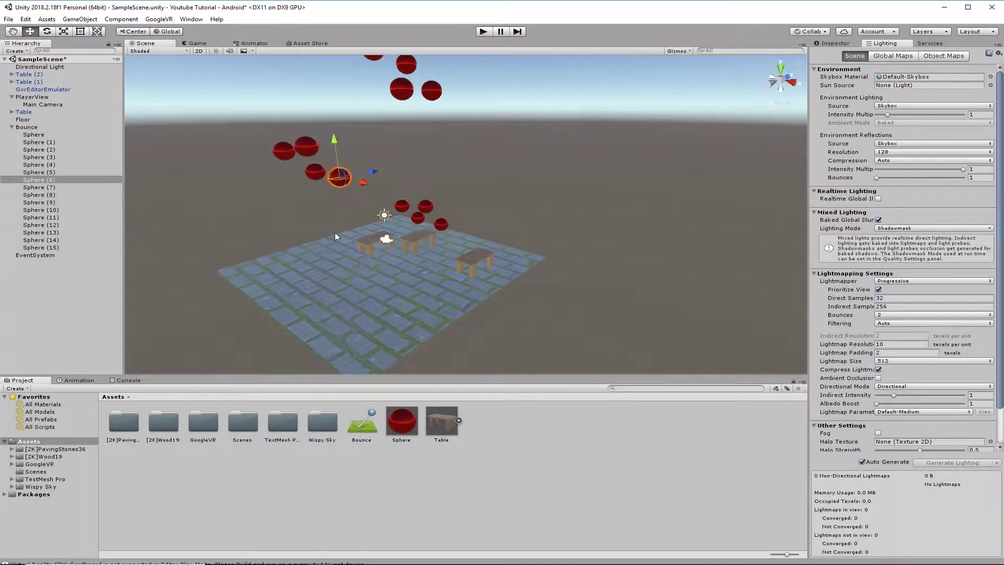
pyautogui.click(12, 128)
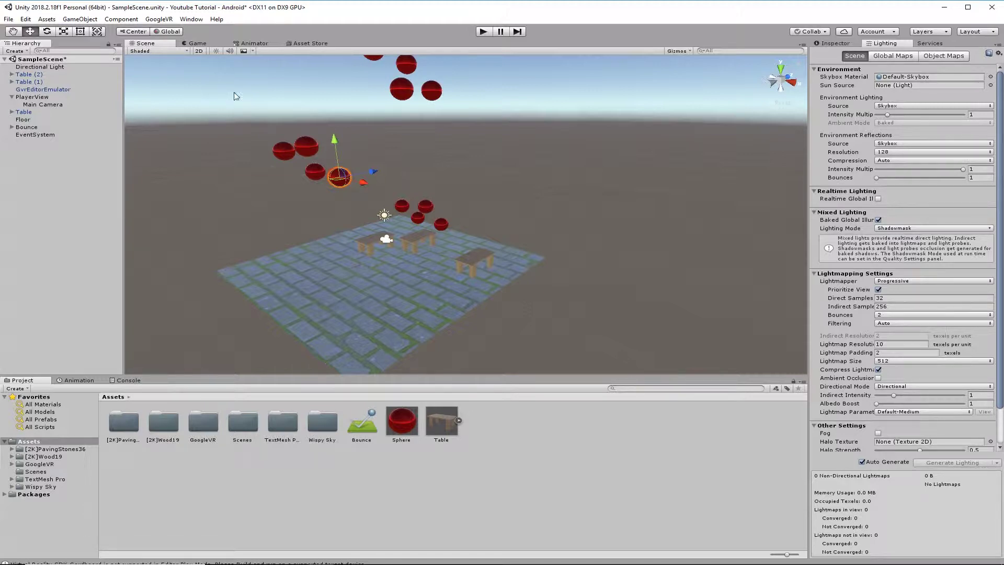
# Check the Wispy Skybox store page and open the Materials folder of the Wispy Sky asset
pyautogui.click(311, 44)
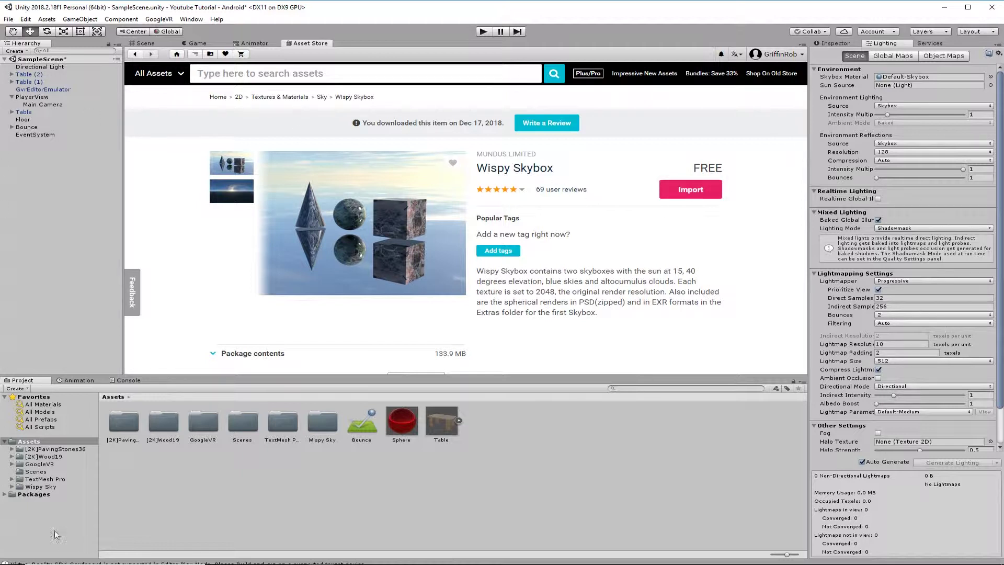
pyautogui.click(32, 487)
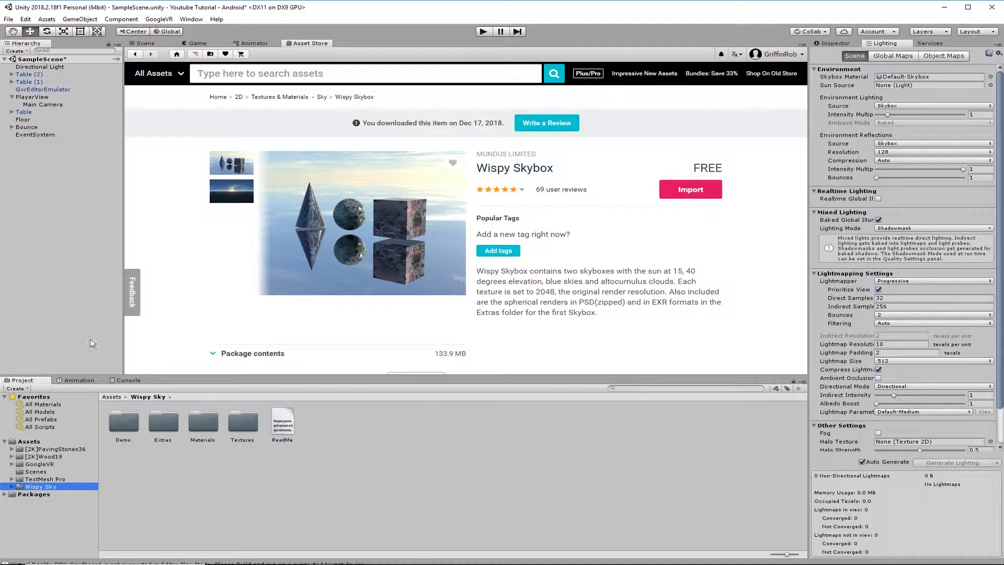
pyautogui.click(144, 43)
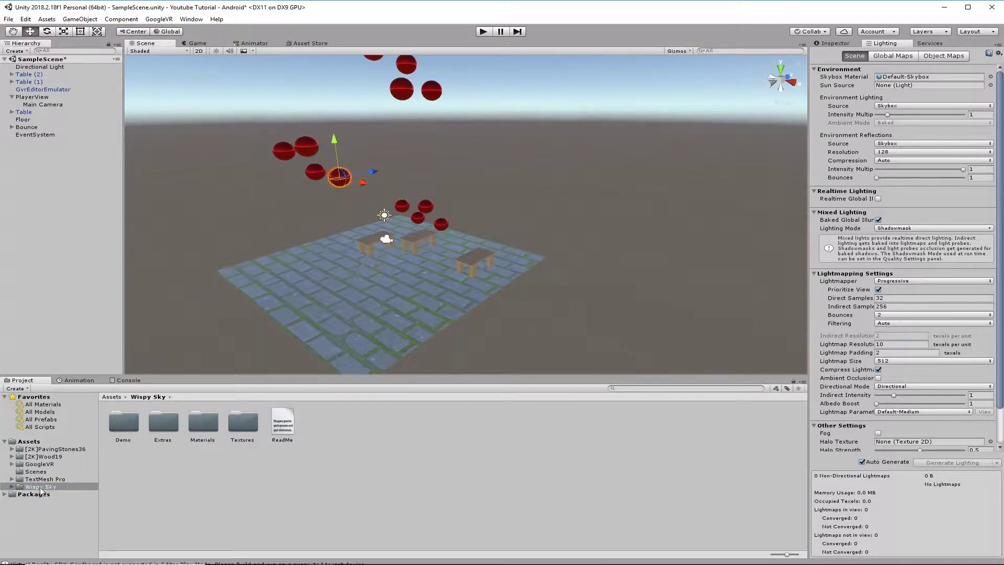
pyautogui.doubleClick(211, 423)
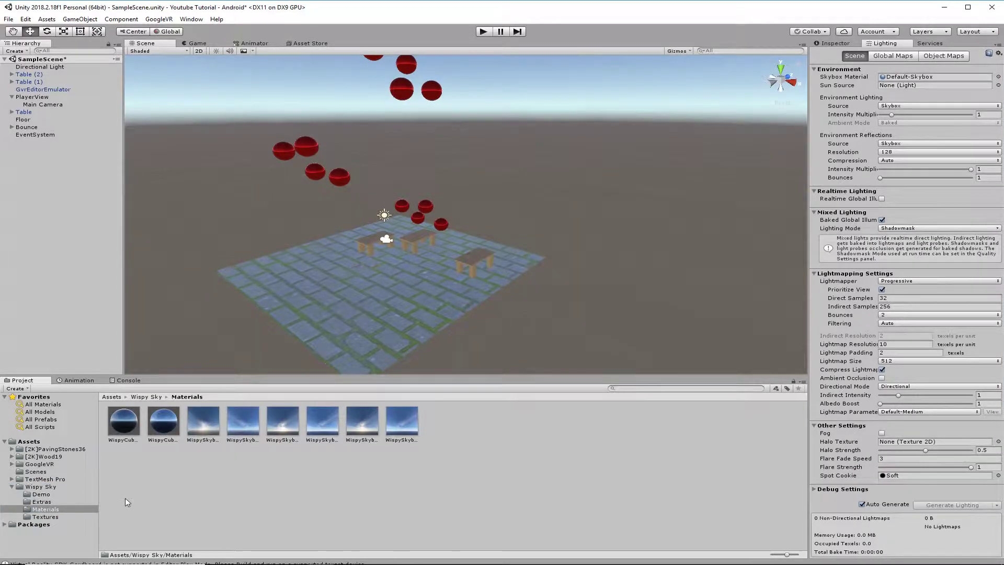
# Apply the WispySkyboxMat material from the Wispy Sky materials as the scene's skybox
pyautogui.click(157, 414)
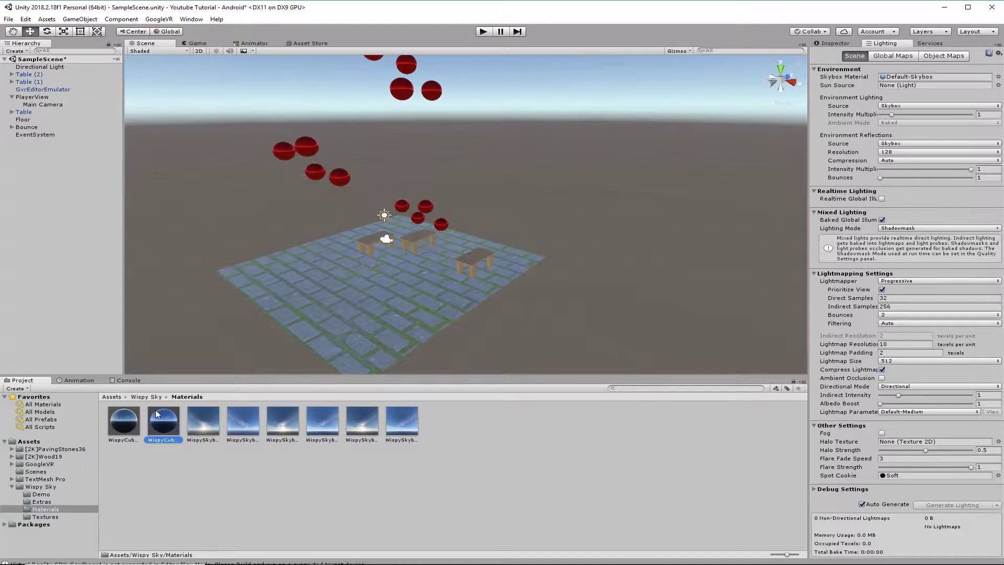
pyautogui.moveTo(157, 414); pyautogui.dragTo(169, 104)
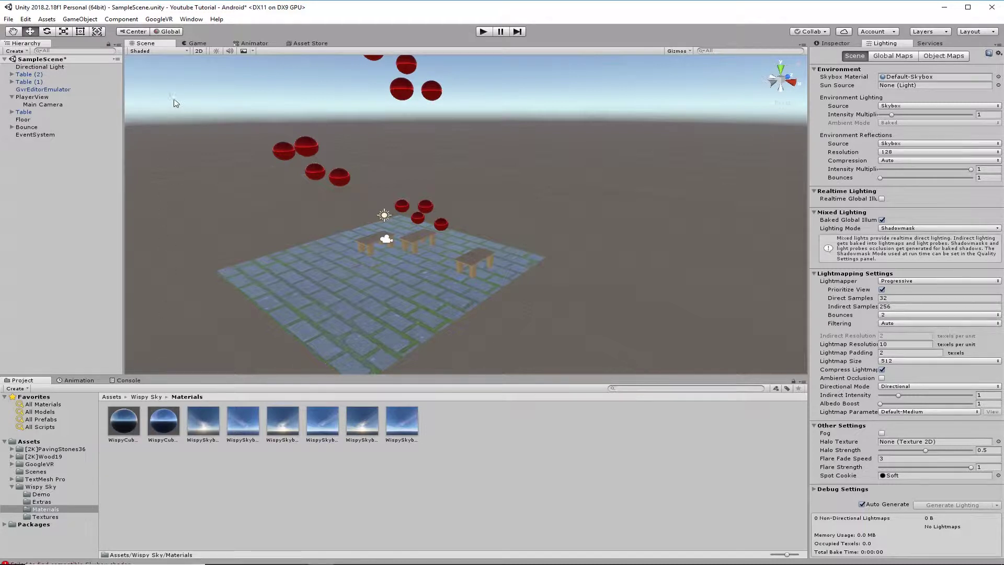
pyautogui.scroll(-5, 209, 293)
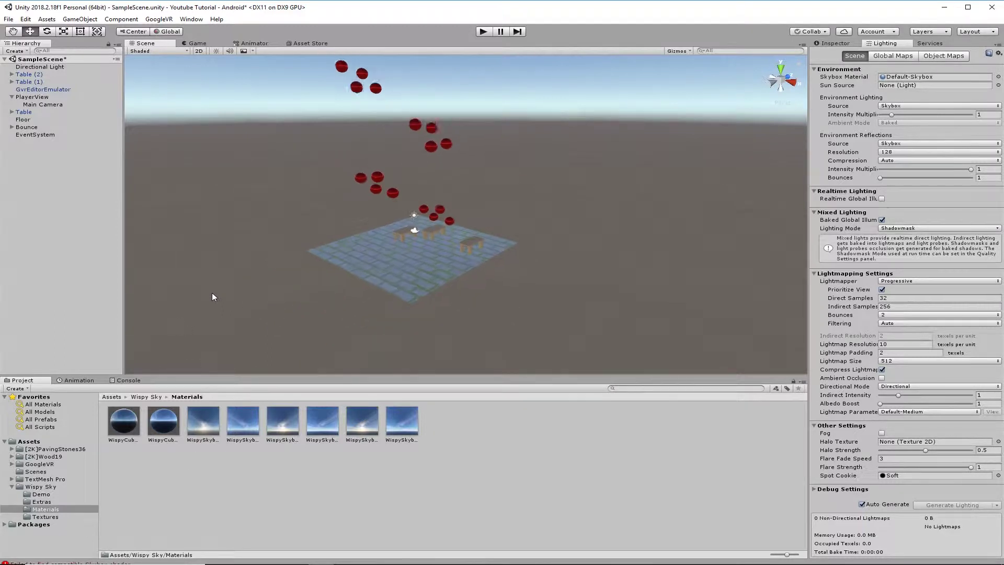
pyautogui.moveTo(285, 423); pyautogui.dragTo(254, 105)
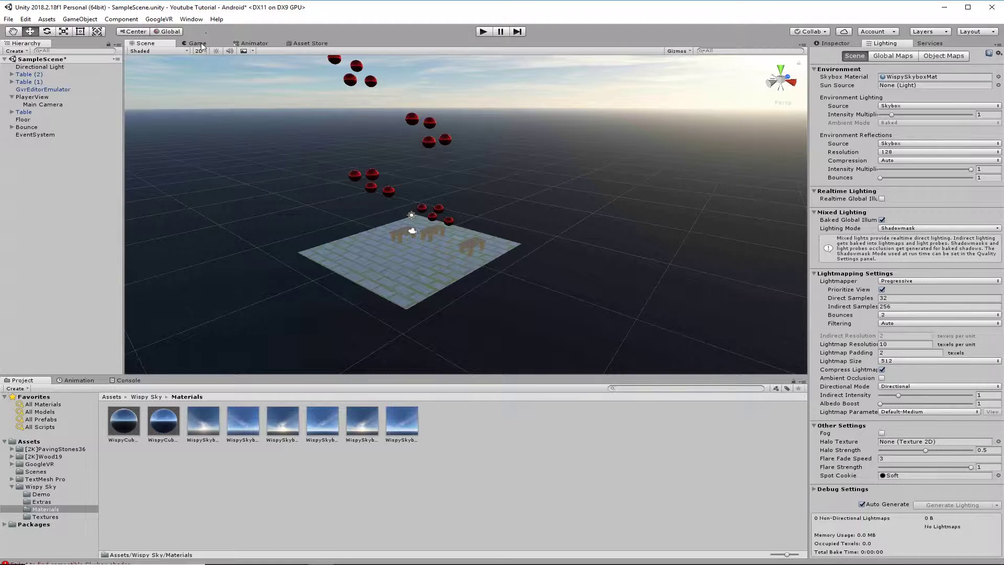
# Preview the new skybox from the player camera in play mode, return to the scene and collapse the Wispy Sky folder
pyautogui.click(203, 45)
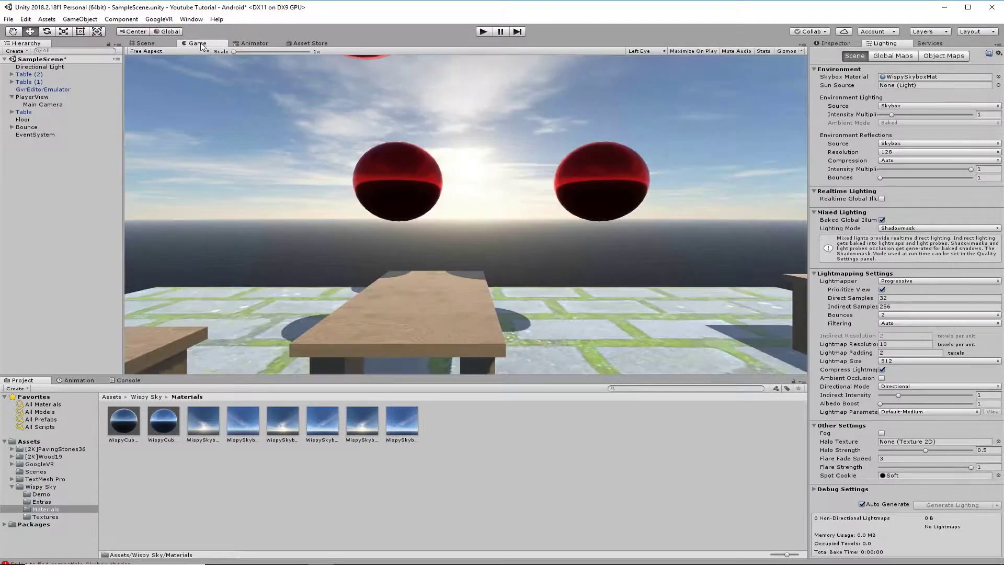
pyautogui.click(483, 31)
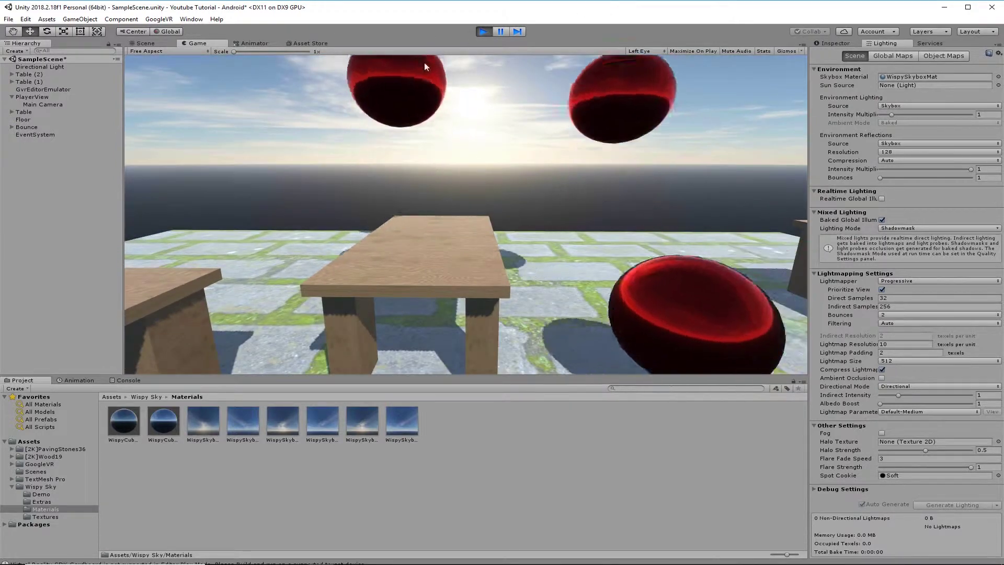
pyautogui.click(483, 32)
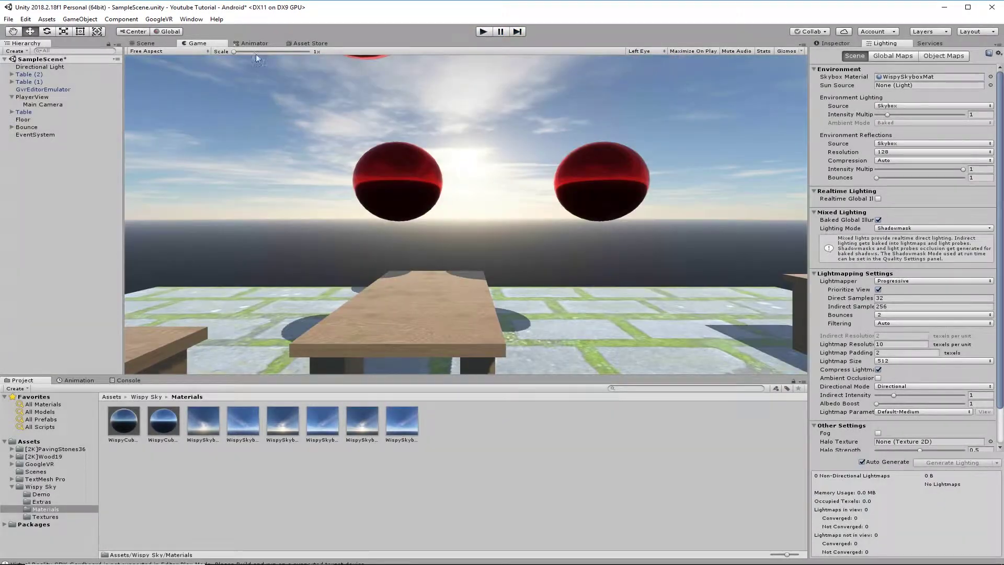
pyautogui.click(304, 44)
pyautogui.click(134, 44)
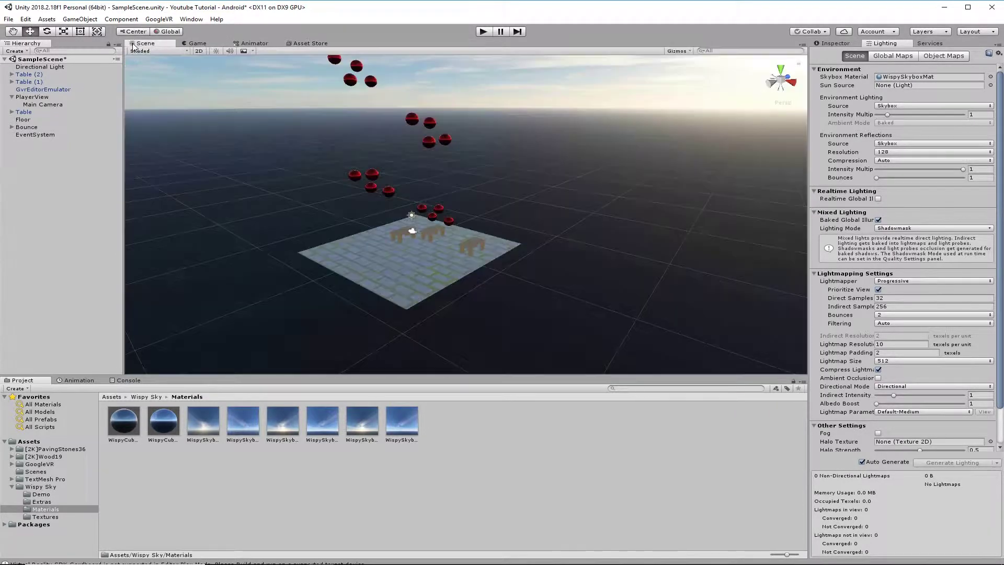
pyautogui.scroll(5, 370, 313)
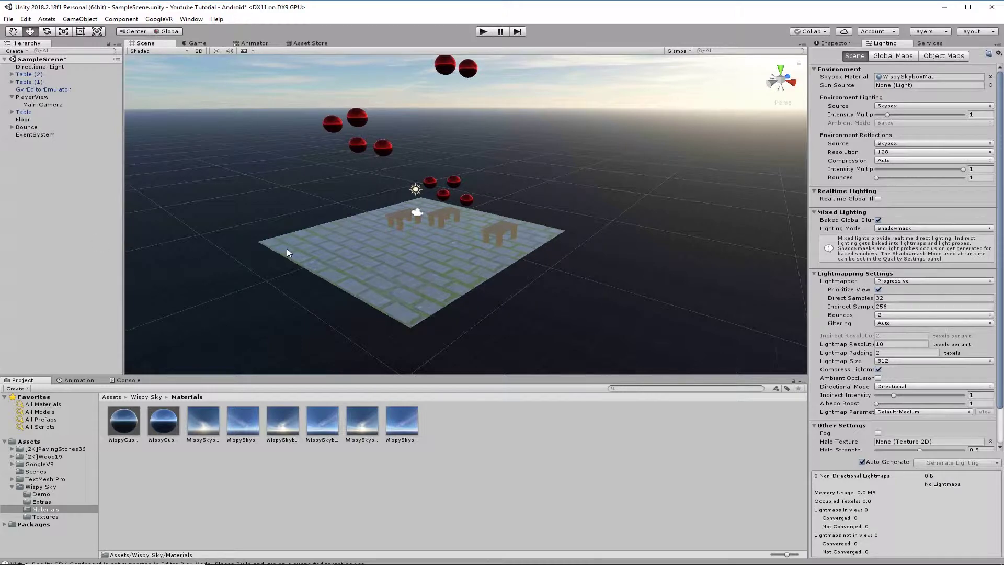
pyautogui.click(12, 487)
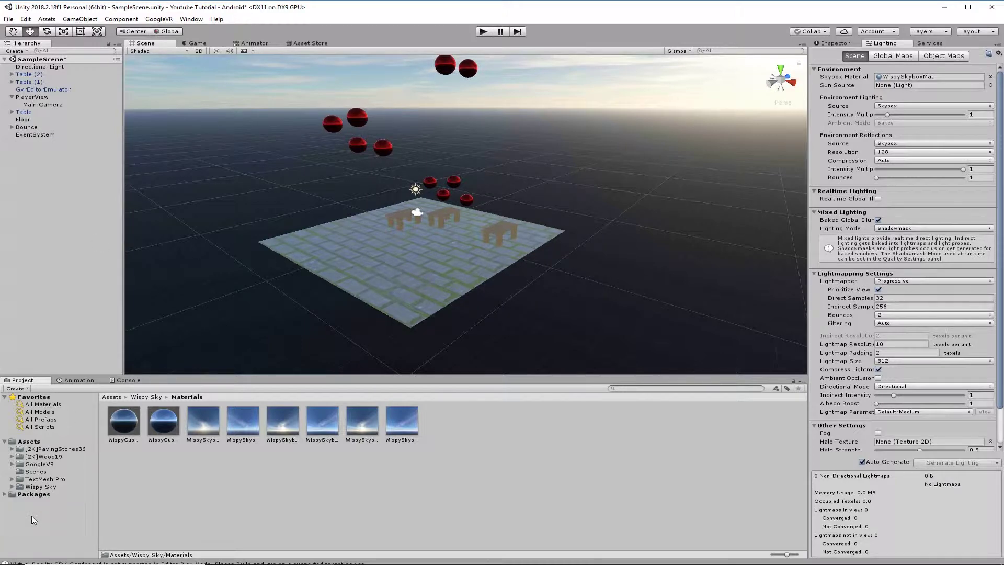
# Add a TextMeshPro 3D text object and move it along the Z axis to about 11.91, beyond the tables
pyautogui.click(80, 19)
pyautogui.moveTo(144, 52)
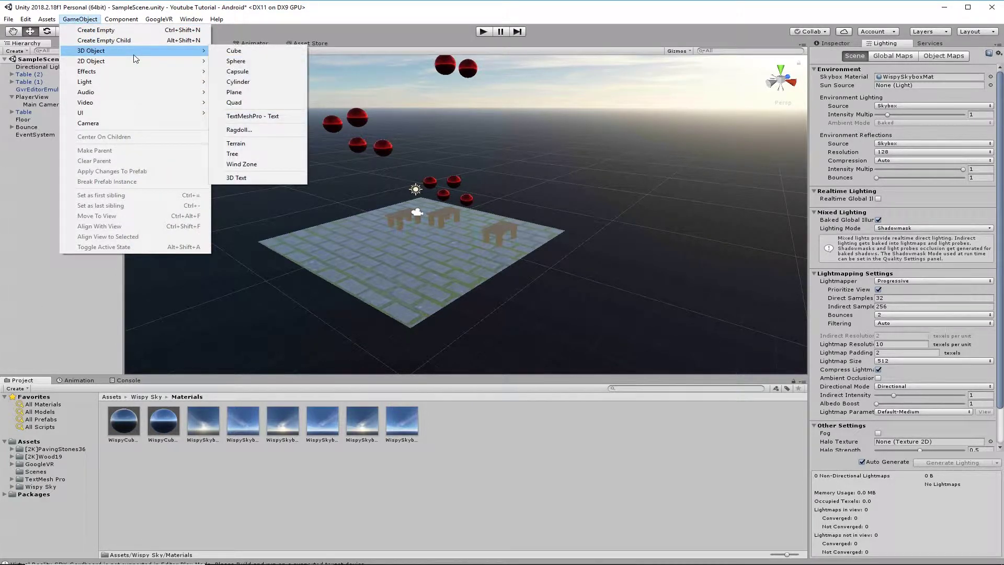
pyautogui.click(261, 116)
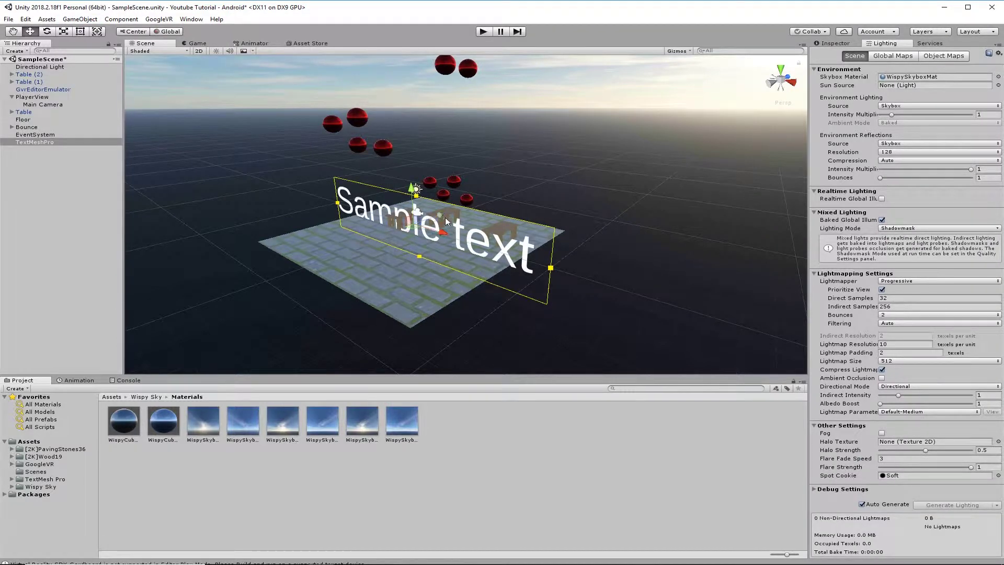
pyautogui.moveTo(441, 215); pyautogui.dragTo(524, 173)
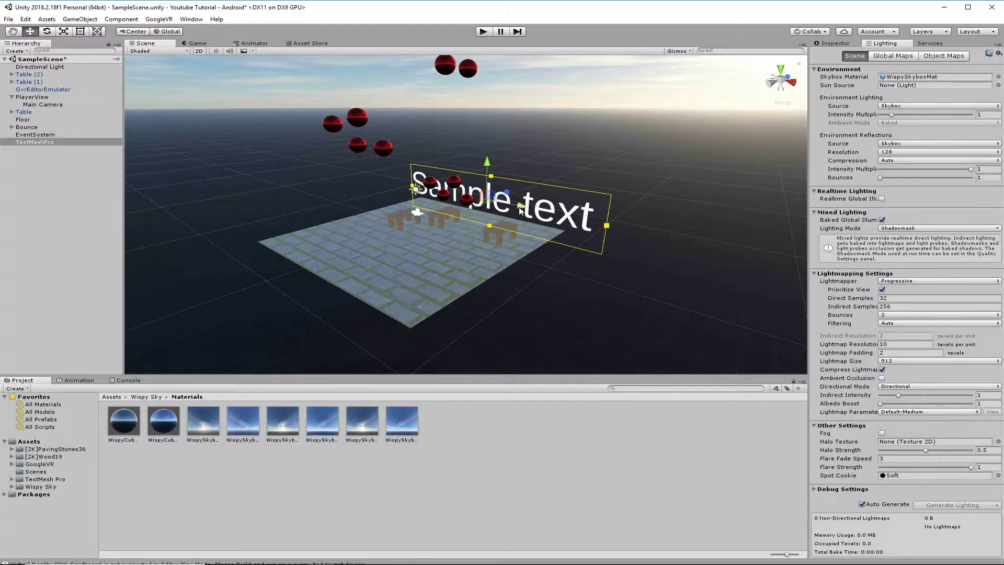
pyautogui.moveTo(513, 198); pyautogui.dragTo(531, 189)
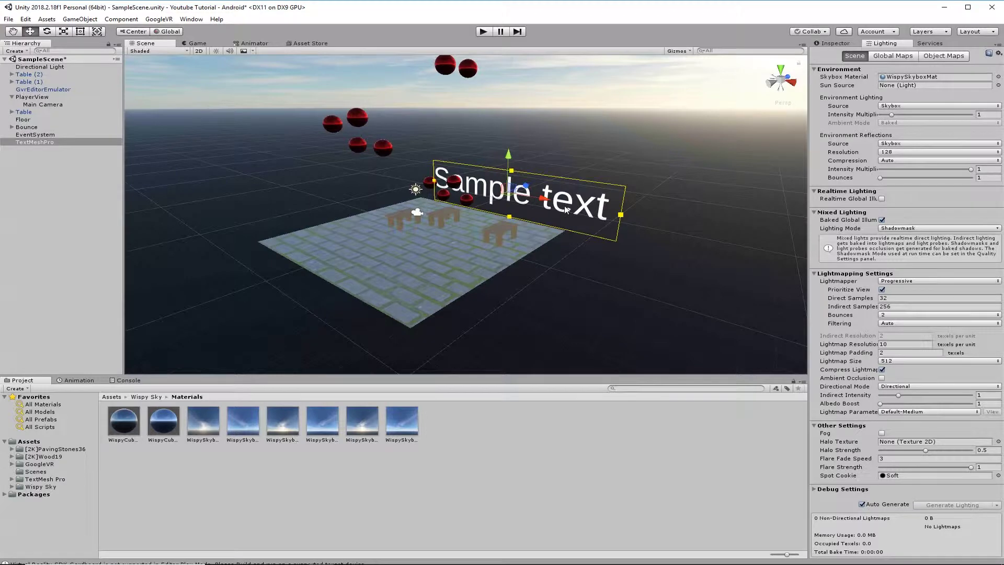
# Replace the TextMeshPro object's sample text with "Hello How Are You"
pyautogui.click(836, 44)
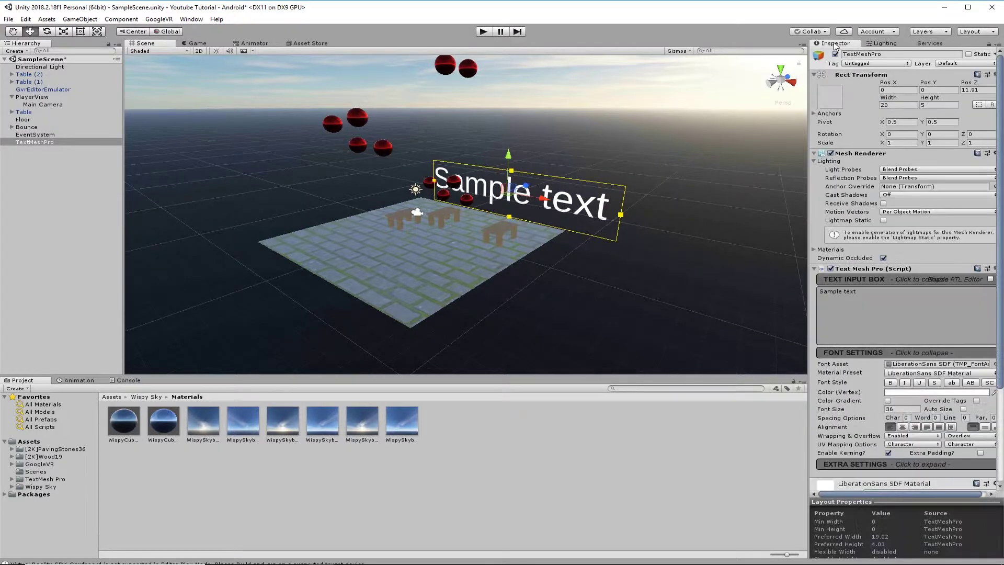
pyautogui.moveTo(866, 293); pyautogui.dragTo(819, 294)
pyautogui.write('Hello')
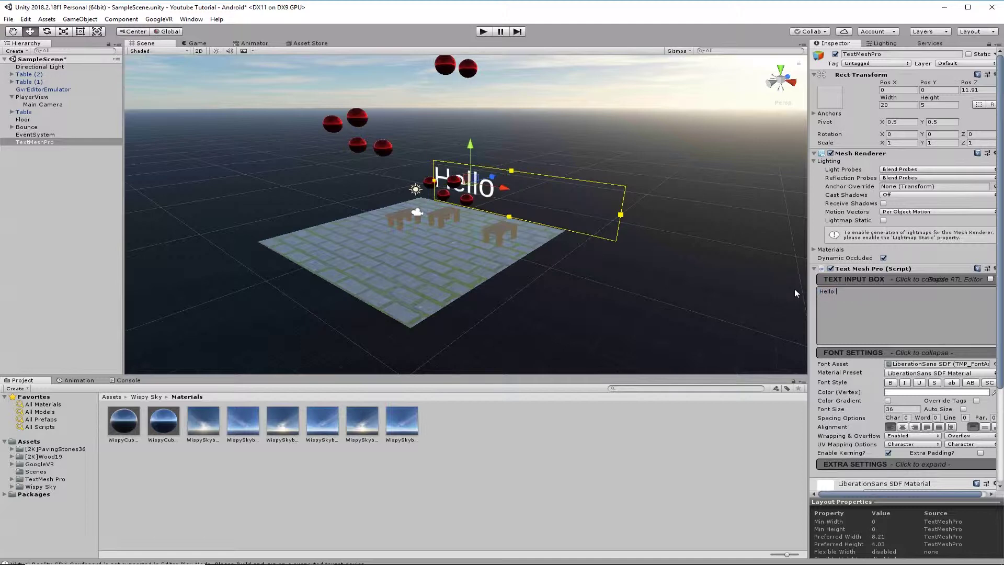
pyautogui.write(' How A')
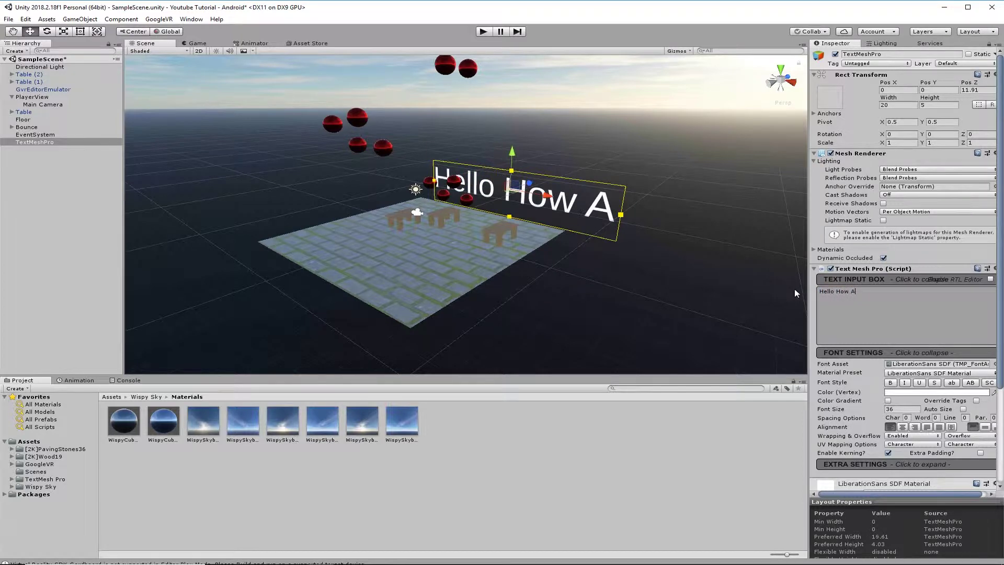
pyautogui.write('re You')
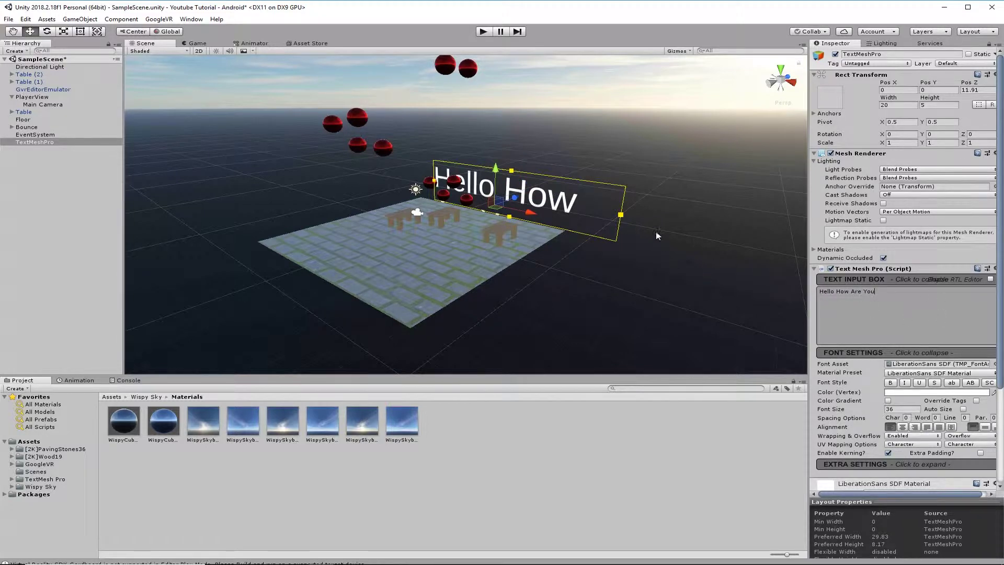
# Widen the text box to fit the sentence on one line, shift it to about X -6.63 and check it from the player camera
pyautogui.moveTo(624, 219); pyautogui.dragTo(798, 258)
pyautogui.moveTo(602, 201); pyautogui.dragTo(530, 187)
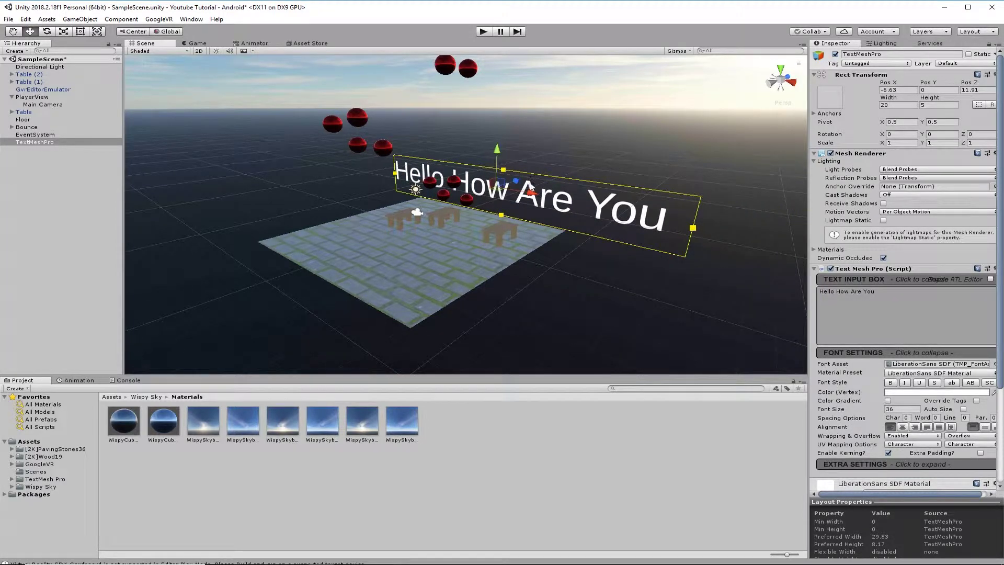
pyautogui.click(193, 44)
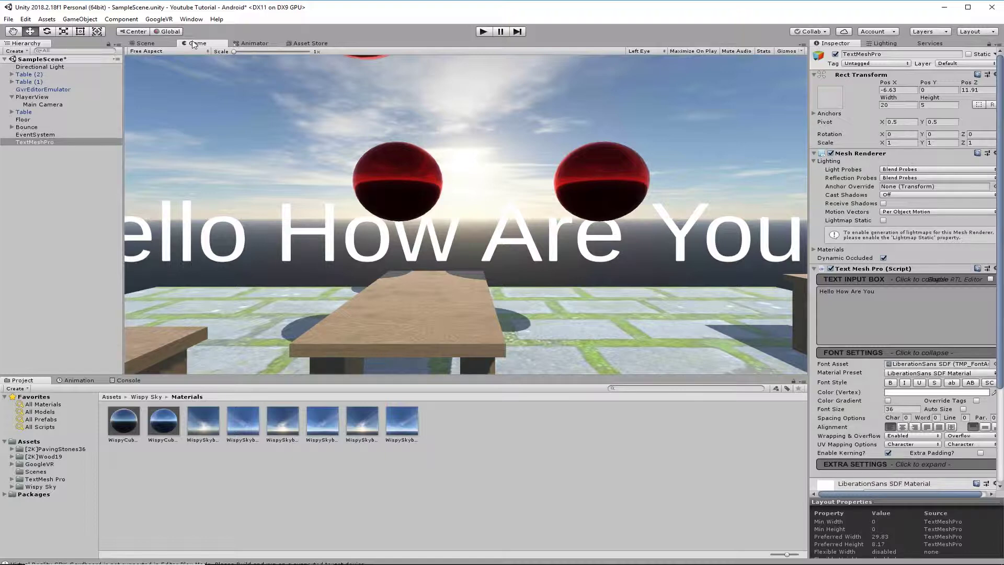
pyautogui.click(143, 43)
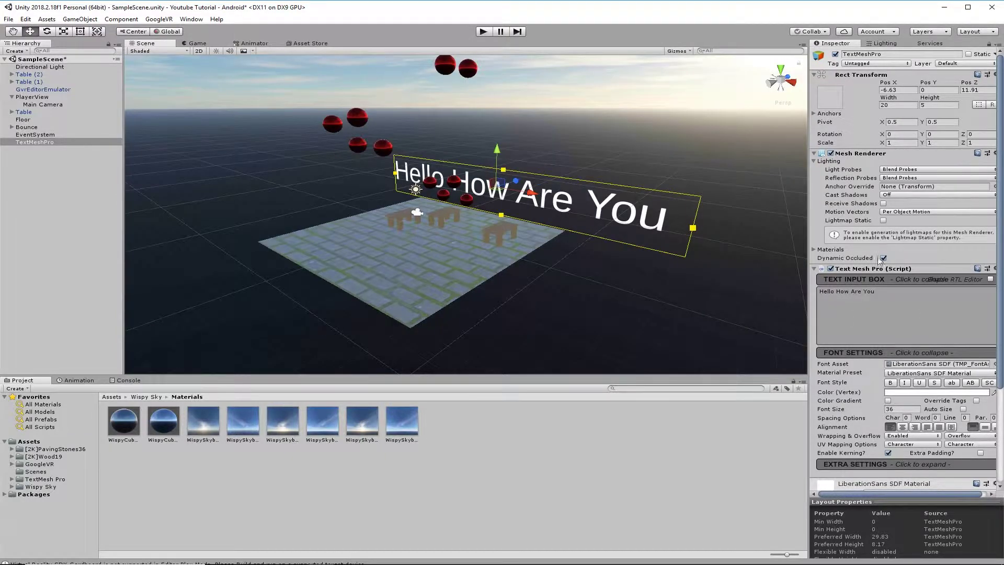
# Review the text's font settings and inspect its vertex color picker without changing the color
pyautogui.scroll(-2, 874, 283)
pyautogui.scroll(-2, 874, 283)
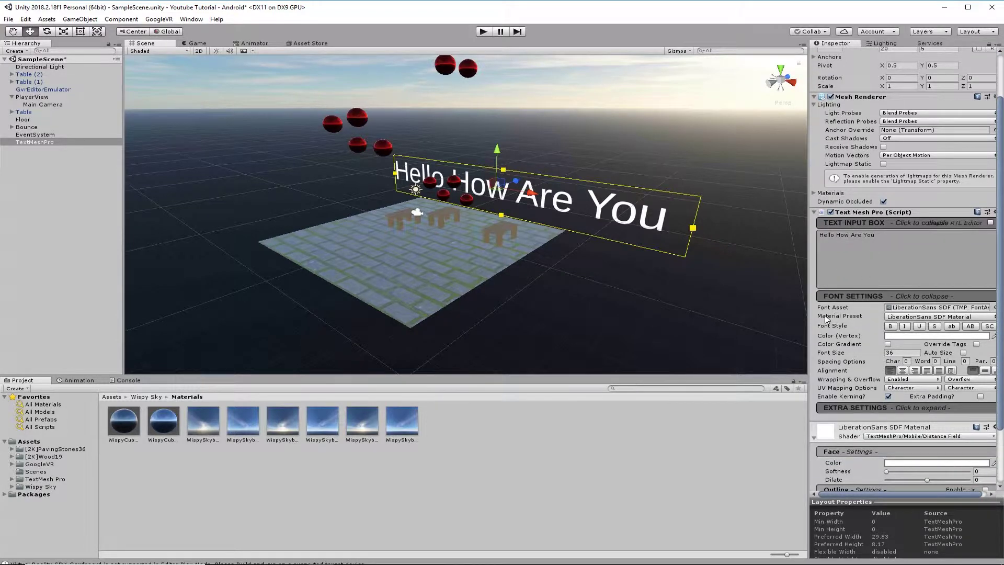
pyautogui.scroll(-4, 826, 319)
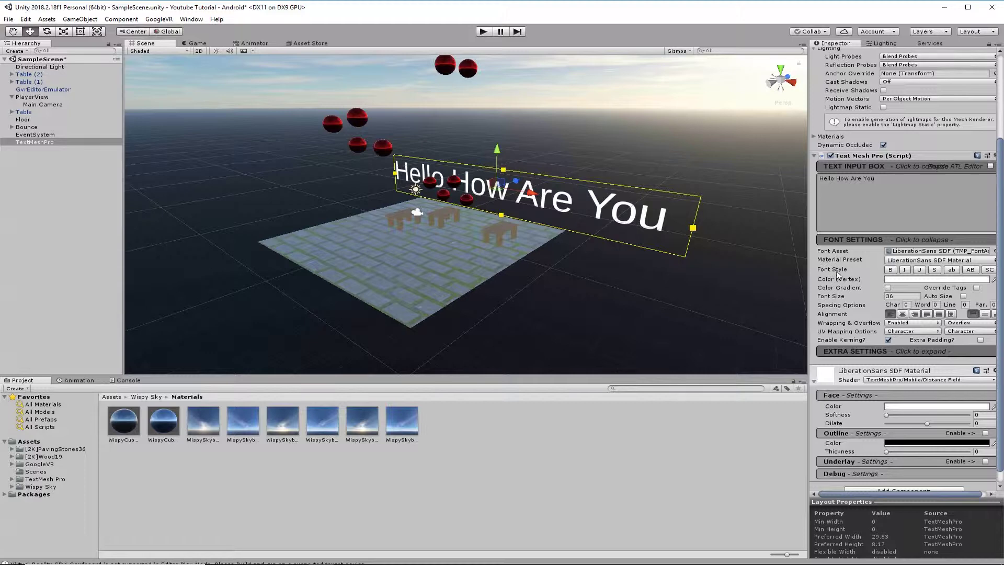
pyautogui.click(890, 280)
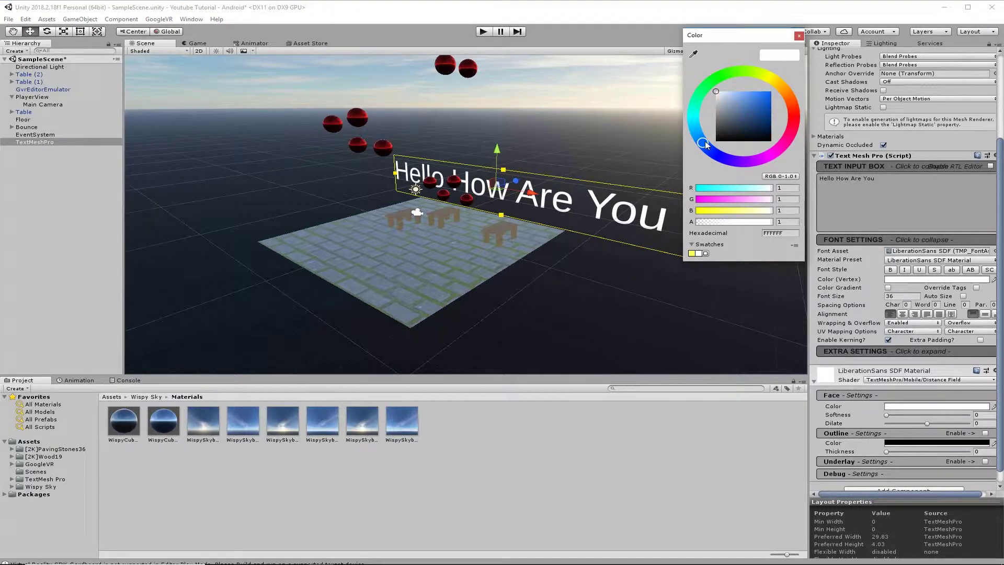
pyautogui.click(798, 36)
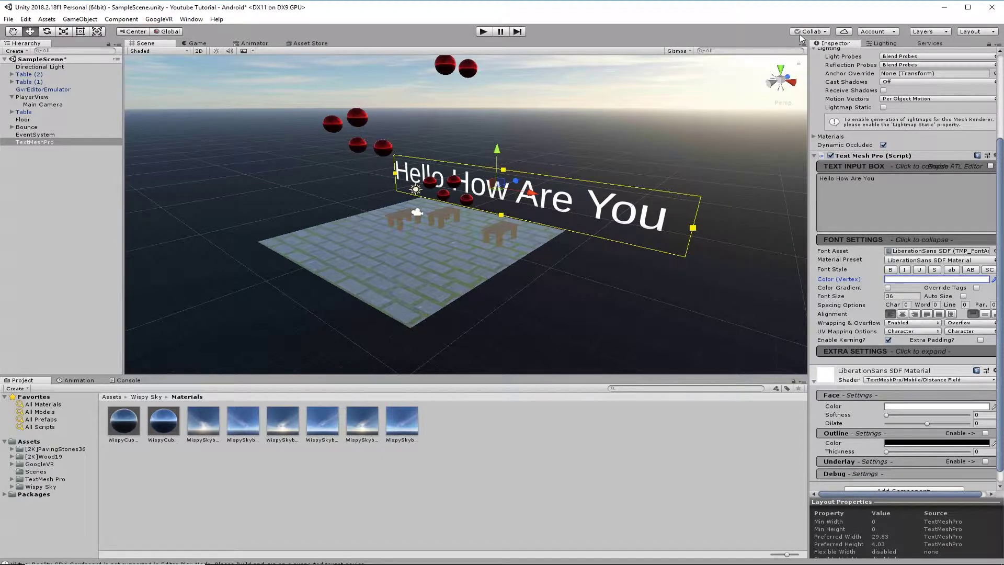
# Change the text's vertex color to blue, hex 1B37F1
pyautogui.click(899, 281)
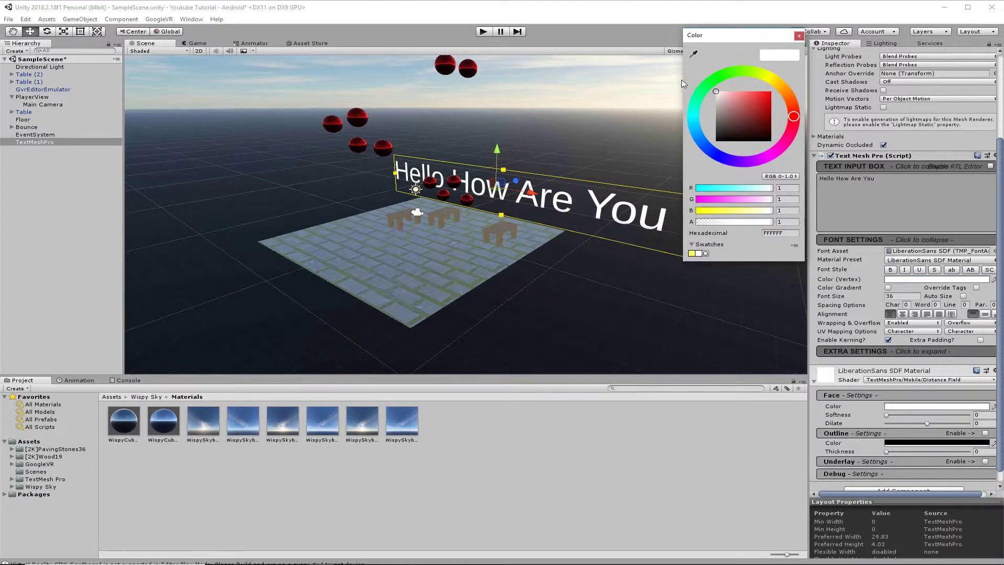
pyautogui.click(713, 153)
pyautogui.click(765, 94)
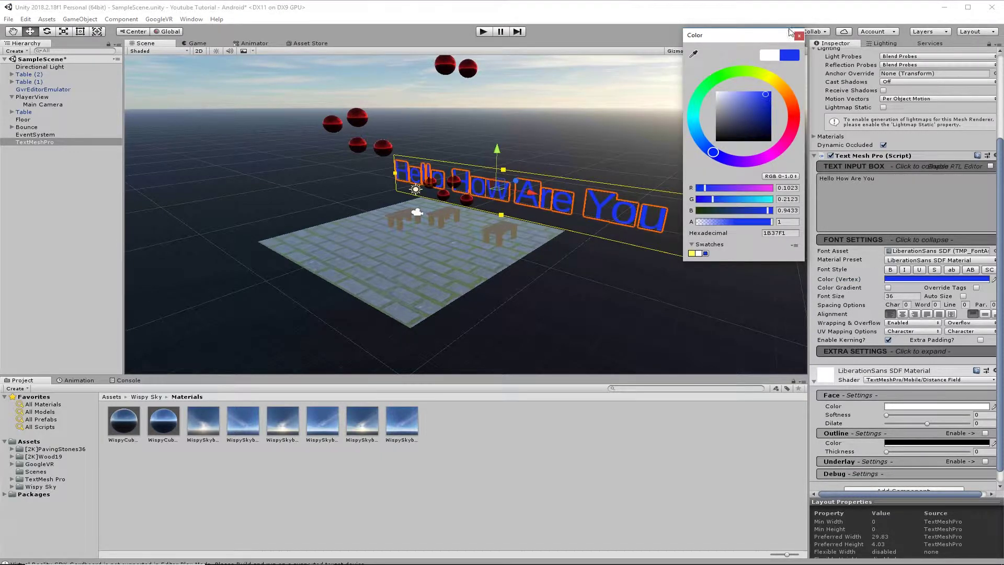
pyautogui.click(797, 37)
pyautogui.scroll(-1, 849, 361)
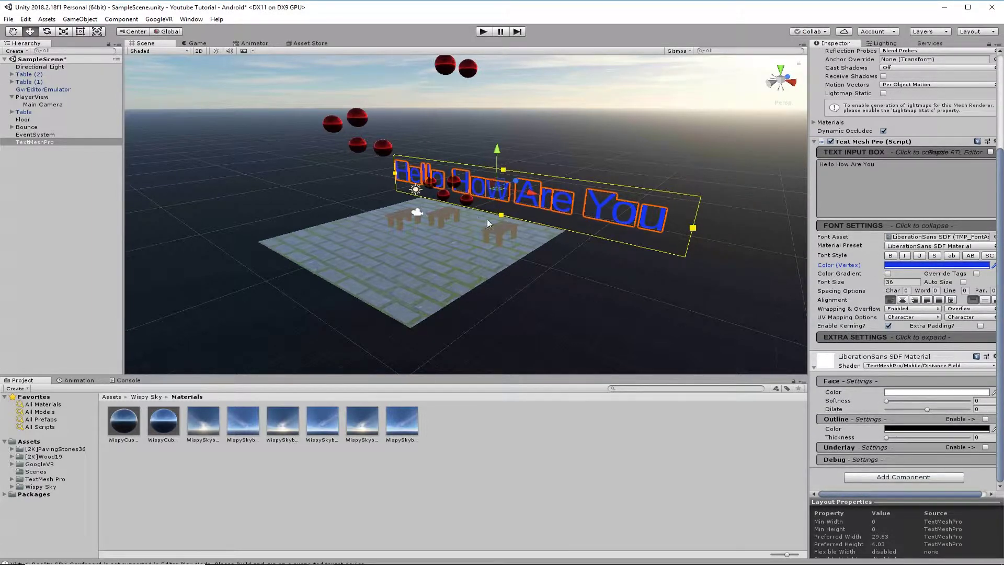
# Check the blue text from the player camera, looking around the scene in play mode before stopping it
pyautogui.click(193, 44)
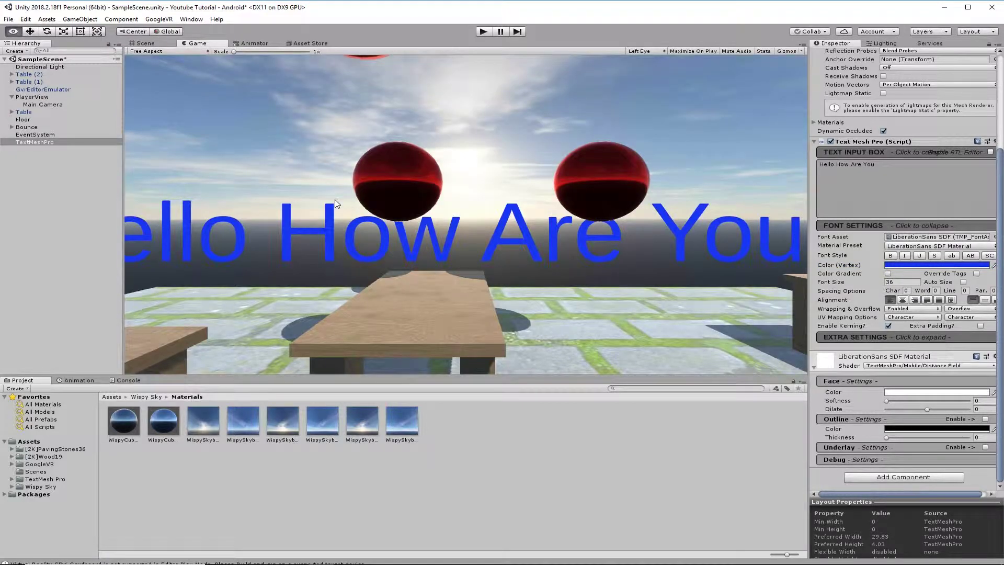
pyautogui.click(483, 31)
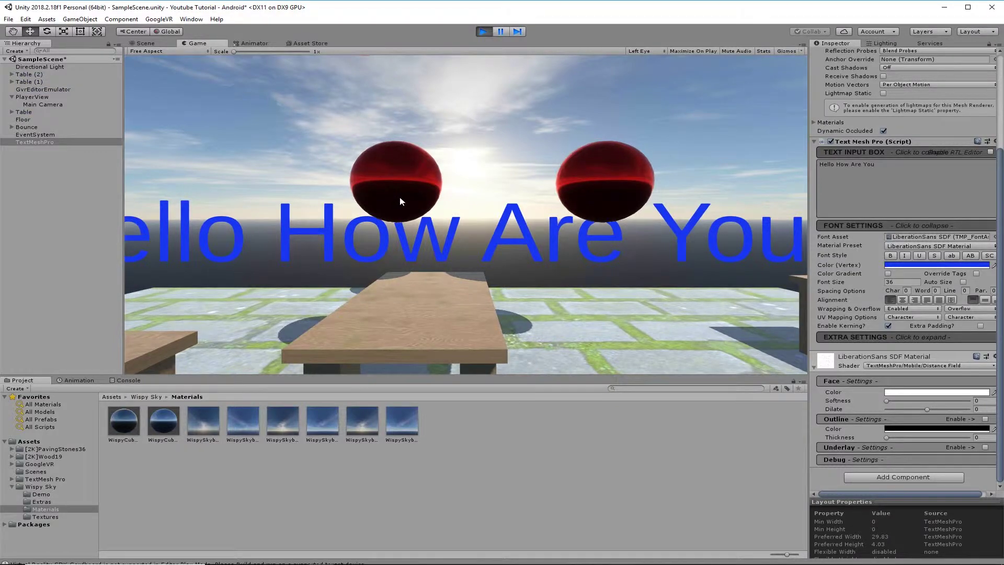
pyautogui.press('alt')
pyautogui.press('alt')
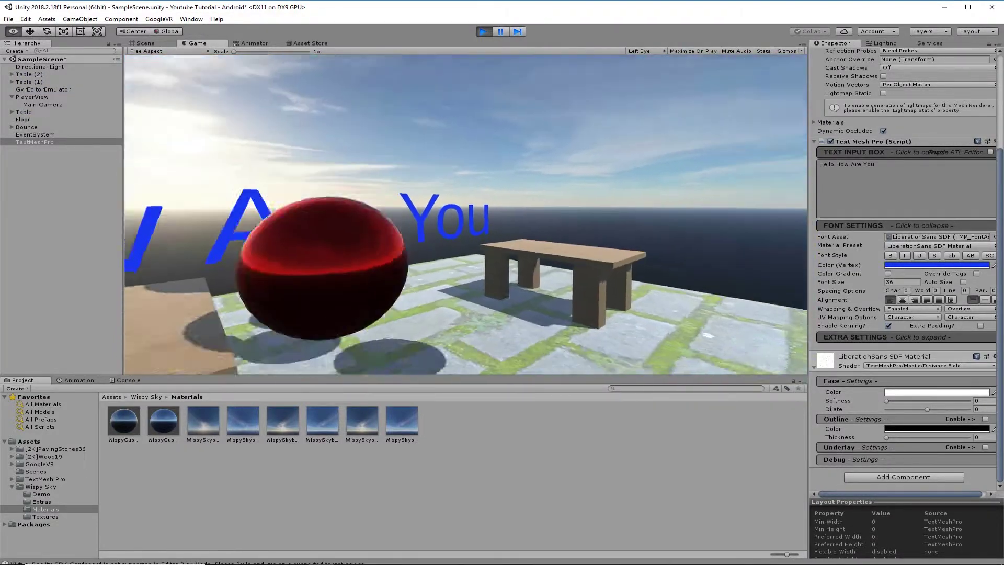
pyautogui.click(483, 32)
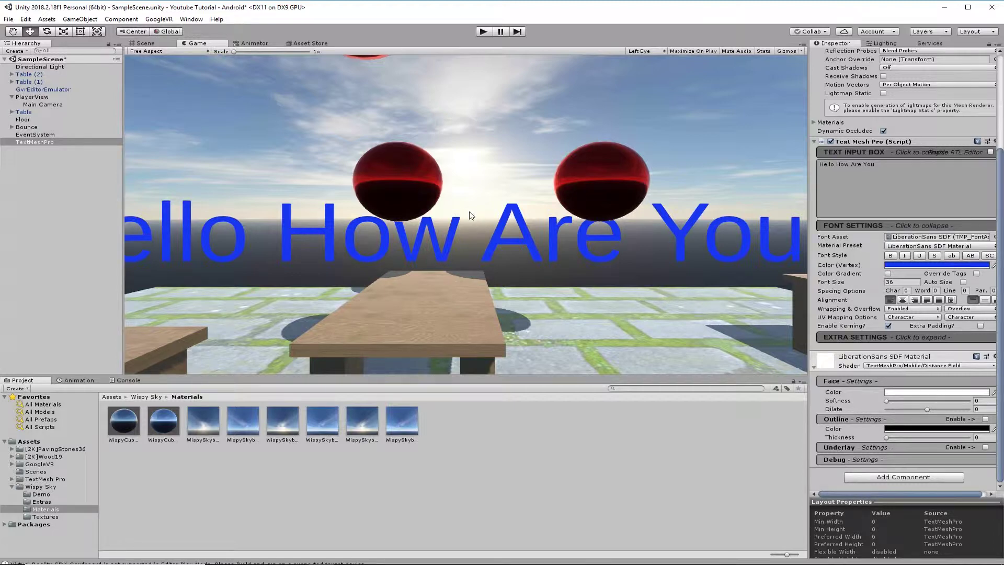
# Lower the TextMeshPro object in the scene to about Y -10.28, below the level of the floor
pyautogui.click(146, 44)
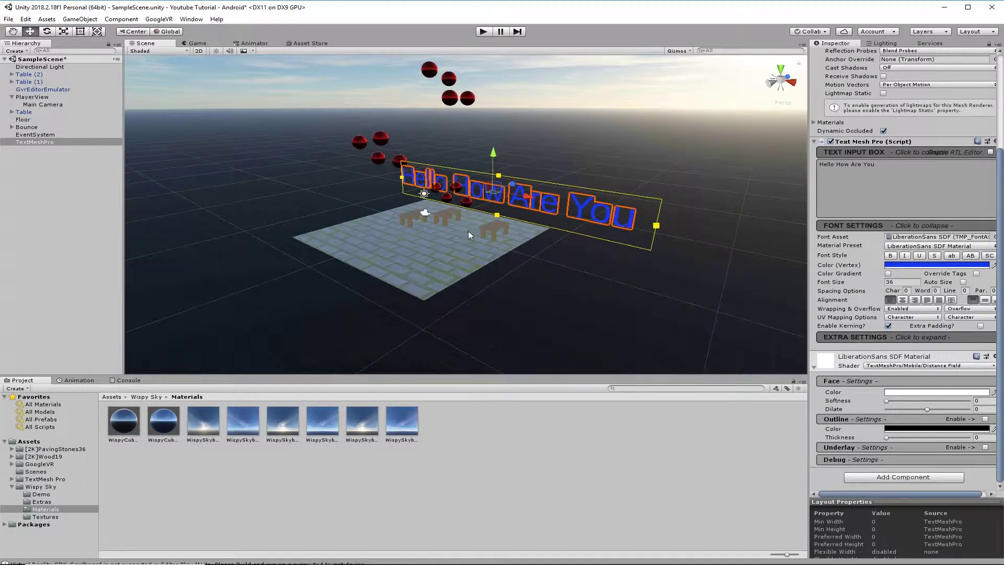
pyautogui.moveTo(469, 231); pyautogui.dragTo(420, 249, button='middle')
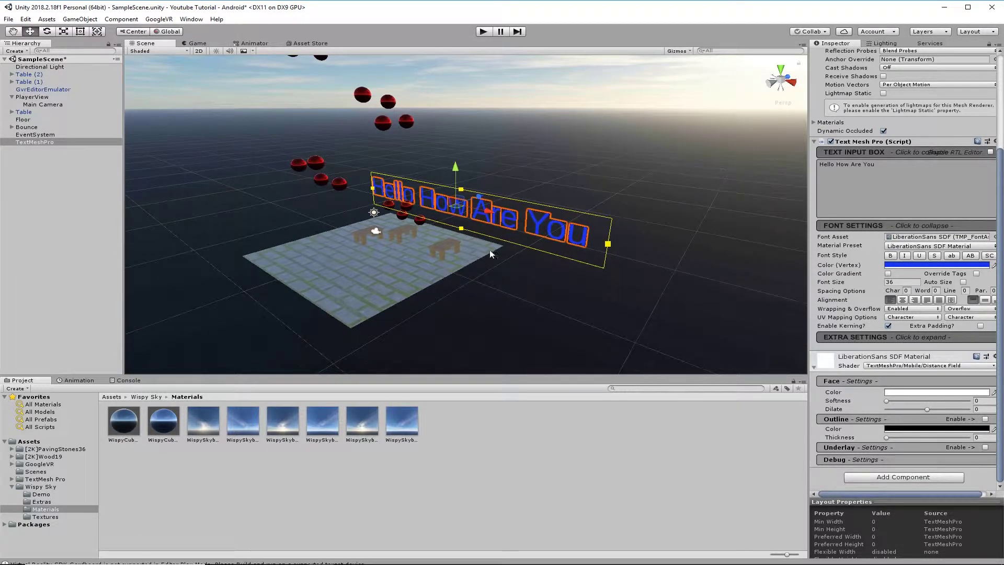
pyautogui.moveTo(504, 257); pyautogui.dragTo(467, 221, button='middle')
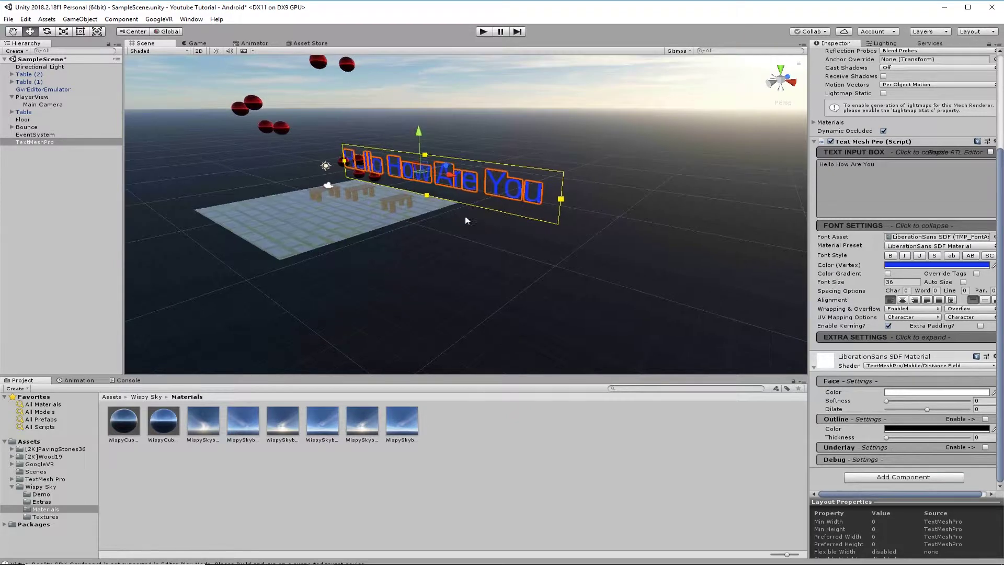
pyautogui.click(468, 221)
pyautogui.click(431, 176)
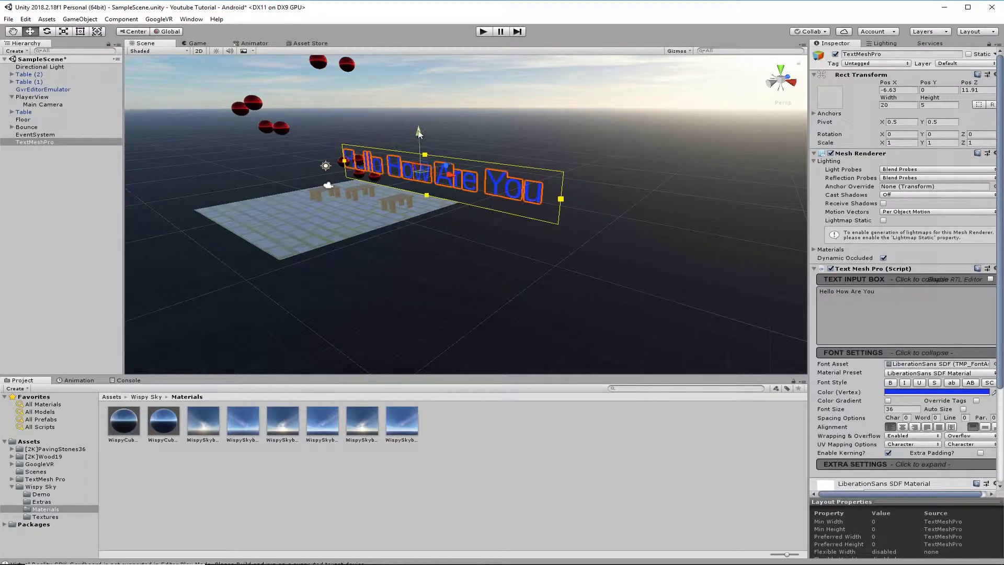
pyautogui.moveTo(419, 134)
pyautogui.mouseDown()
pyautogui.moveTo(425, 201)
pyautogui.moveTo(427, 118)
pyautogui.moveTo(428, 130)
pyautogui.mouseUp()
pyautogui.moveTo(428, 196)
pyautogui.mouseDown()
pyautogui.moveTo(428, 122)
pyautogui.moveTo(441, 209)
pyautogui.mouseUp()
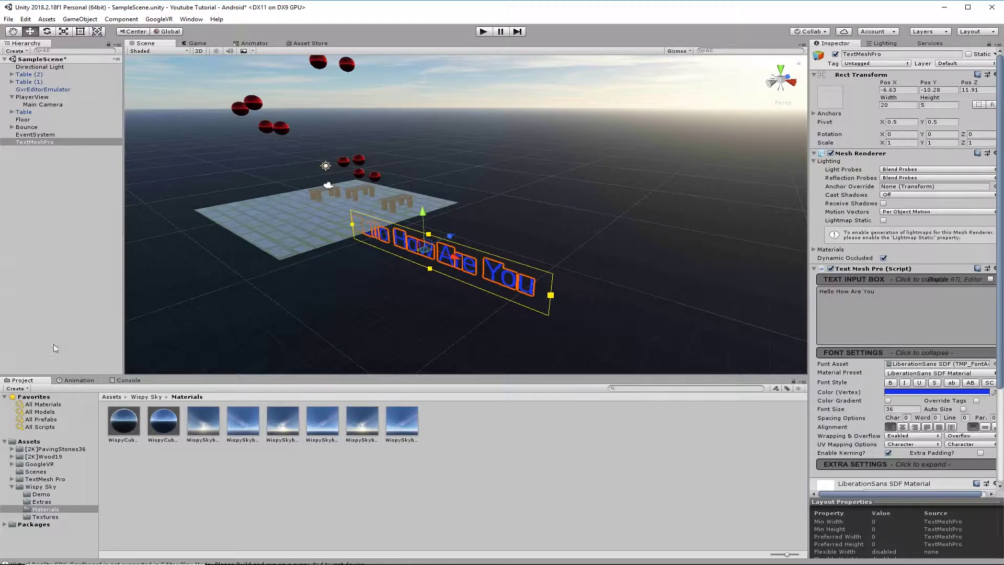
# Create an animation clip named TextUp for the TextMeshPro object
pyautogui.click(77, 381)
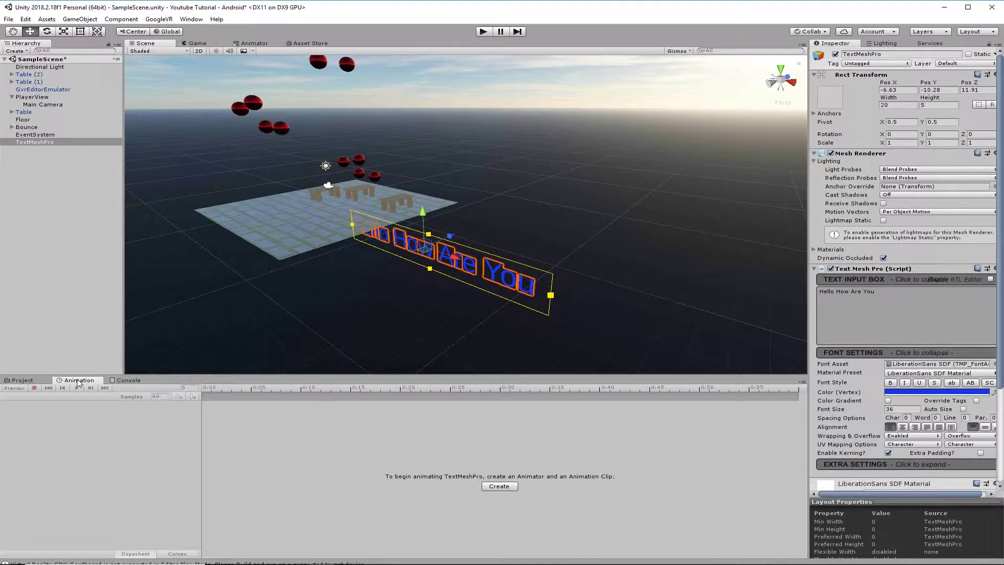
pyautogui.click(203, 20)
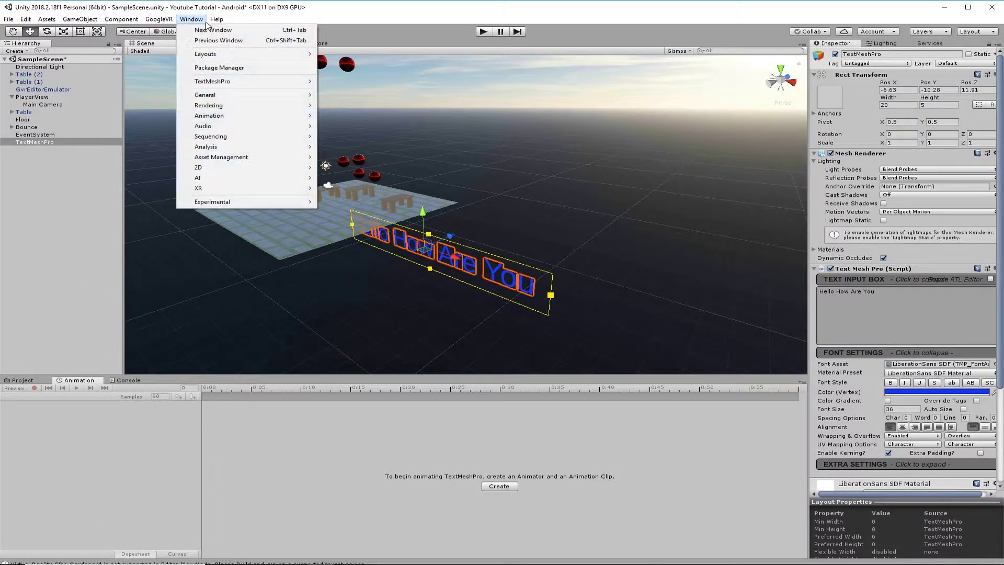
pyautogui.moveTo(229, 118)
pyautogui.click(60, 339)
pyautogui.moveTo(79, 380)
pyautogui.mouseDown()
pyautogui.moveTo(268, 33)
pyautogui.moveTo(168, 68)
pyautogui.moveTo(230, 54)
pyautogui.moveTo(85, 388)
pyautogui.mouseUp()
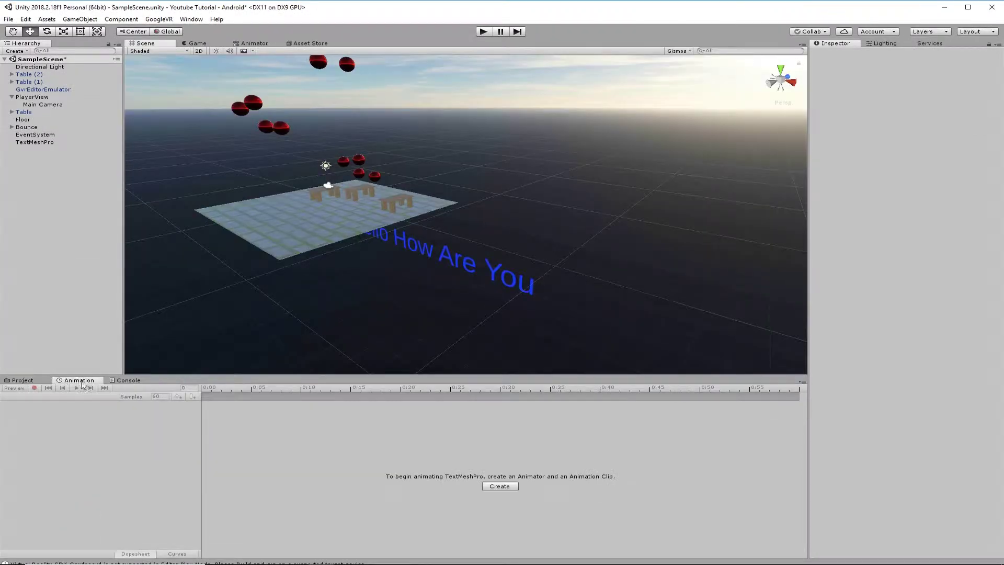
pyautogui.click(32, 142)
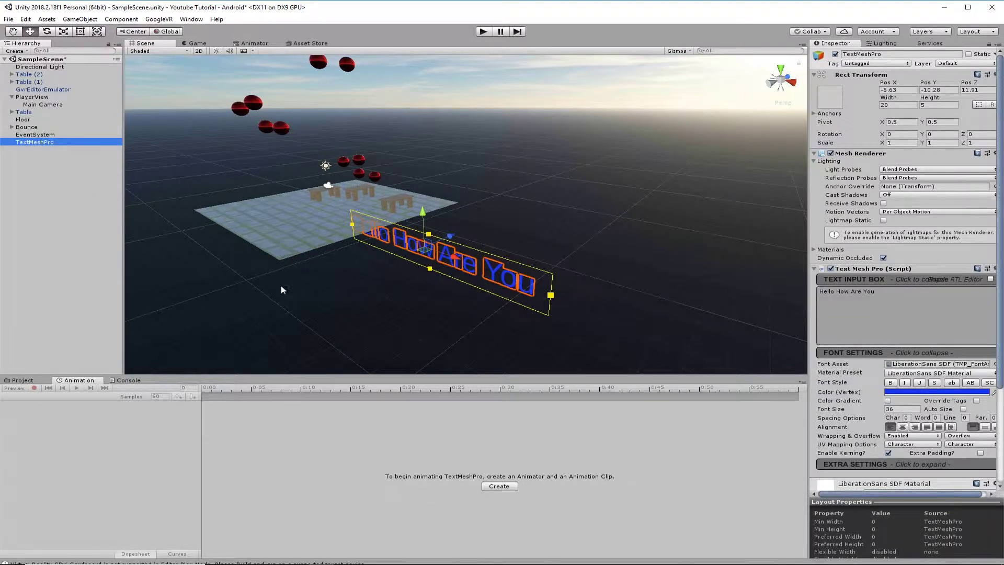
pyautogui.click(499, 486)
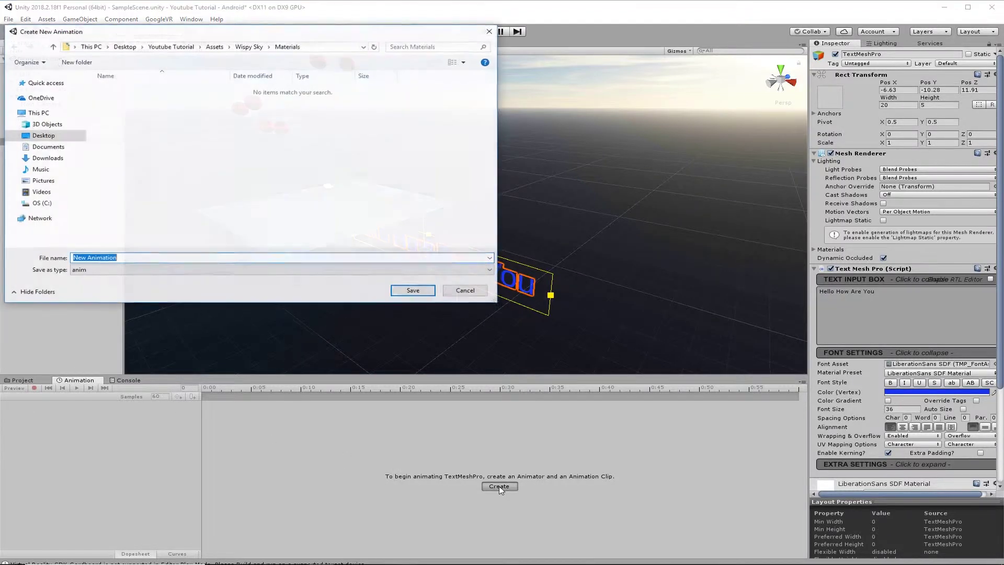
pyautogui.write('TextUp')
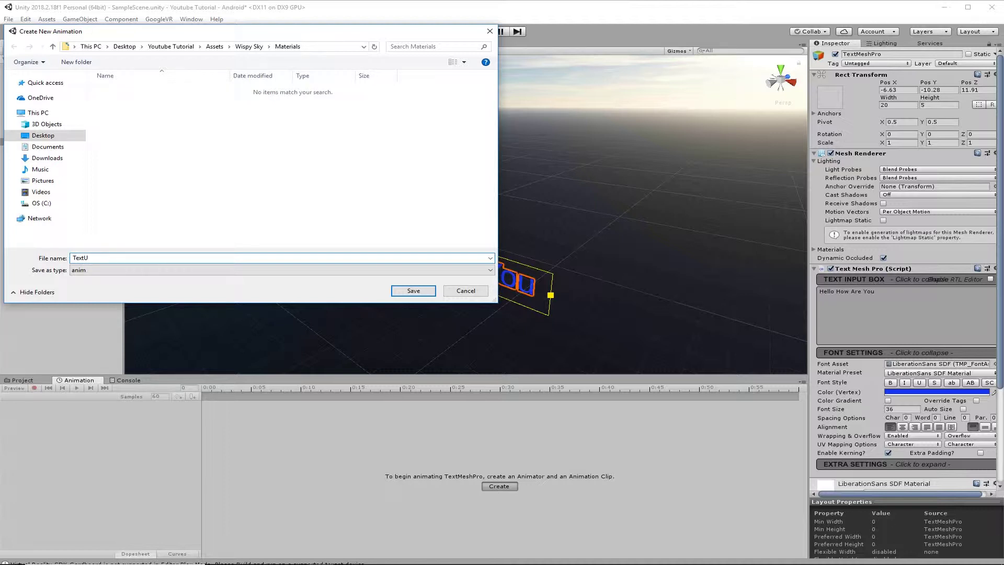
pyautogui.click(413, 291)
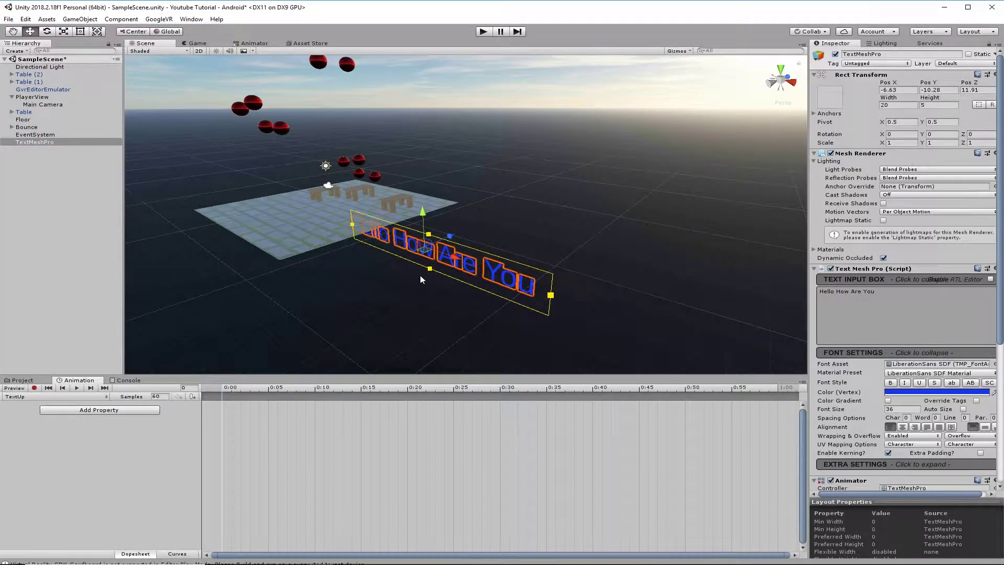
# Record position keyframes that raise the text from about Y -10.49 at 0:00 to Y 2.12 at about 15 seconds
pyautogui.click(34, 388)
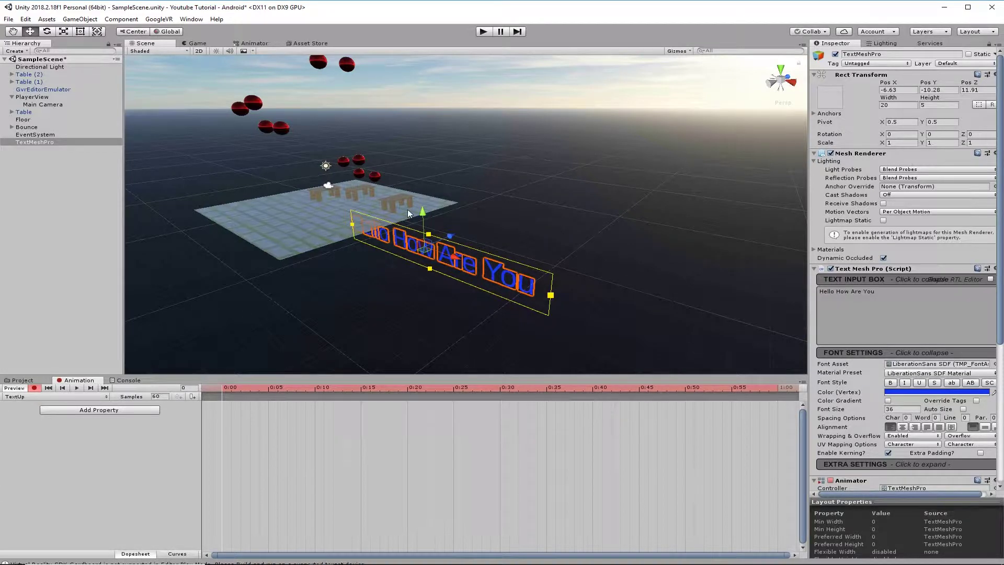
pyautogui.moveTo(423, 214); pyautogui.dragTo(423, 216)
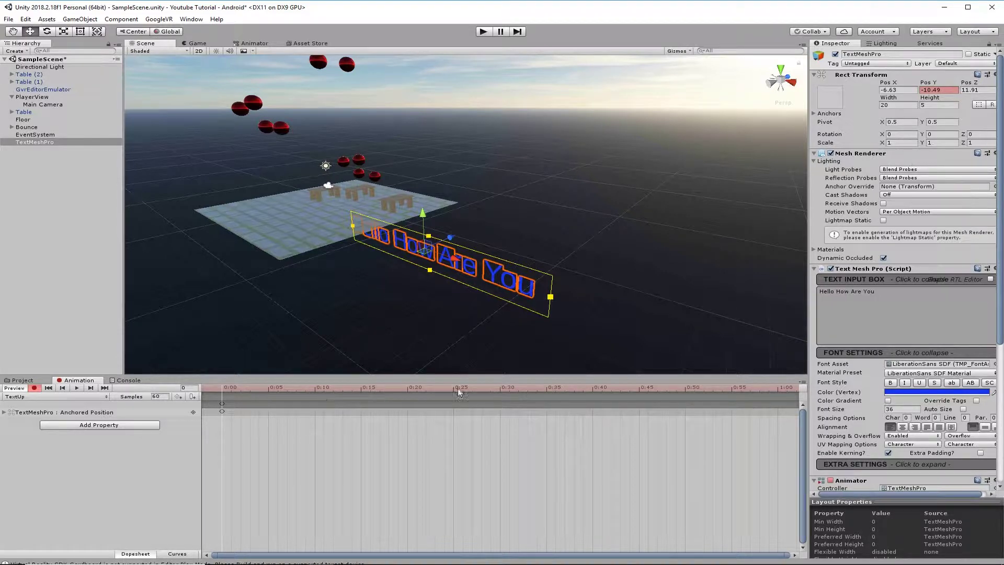
pyautogui.scroll(-8, 464, 426)
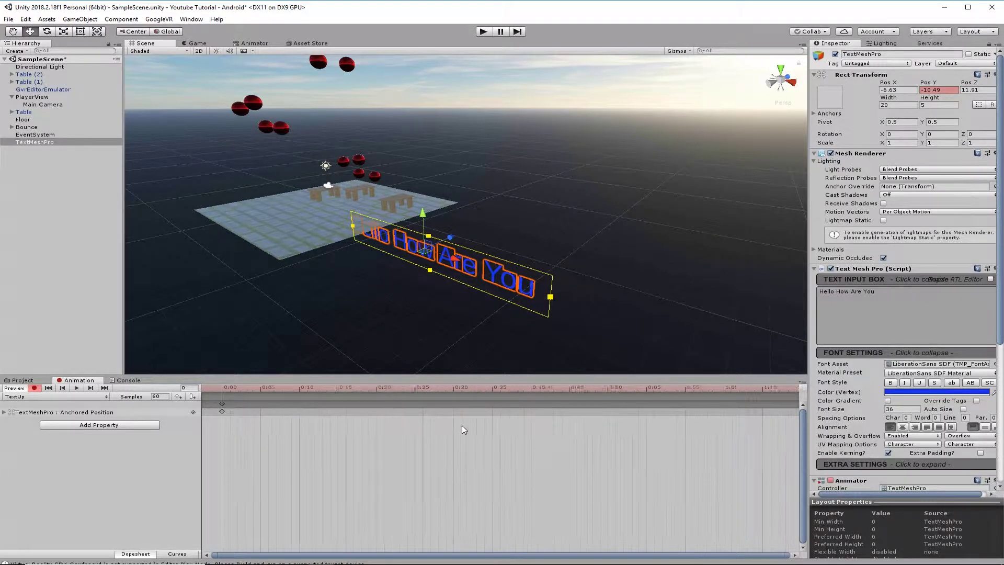
pyautogui.scroll(-10, 463, 428)
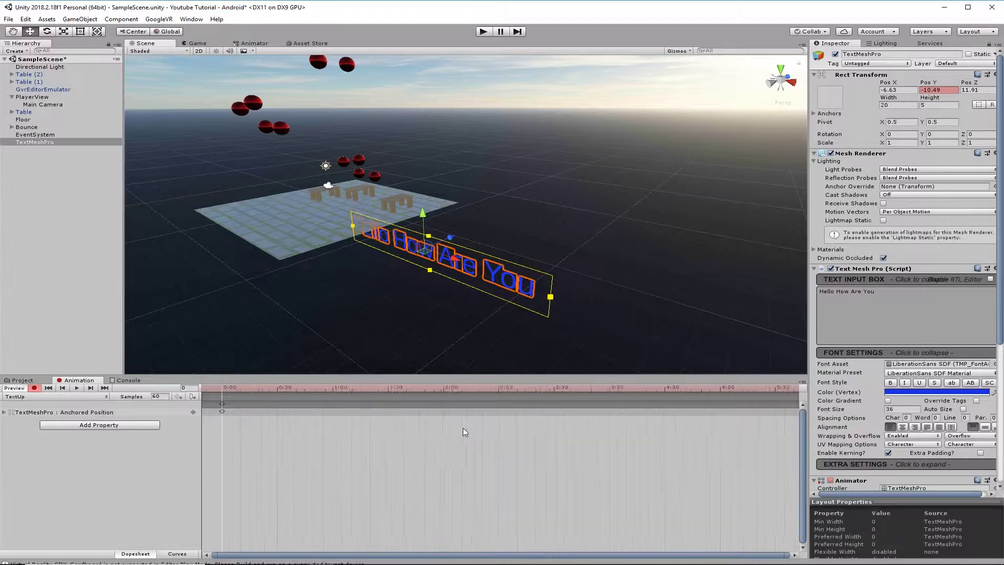
pyautogui.scroll(-3, 467, 432)
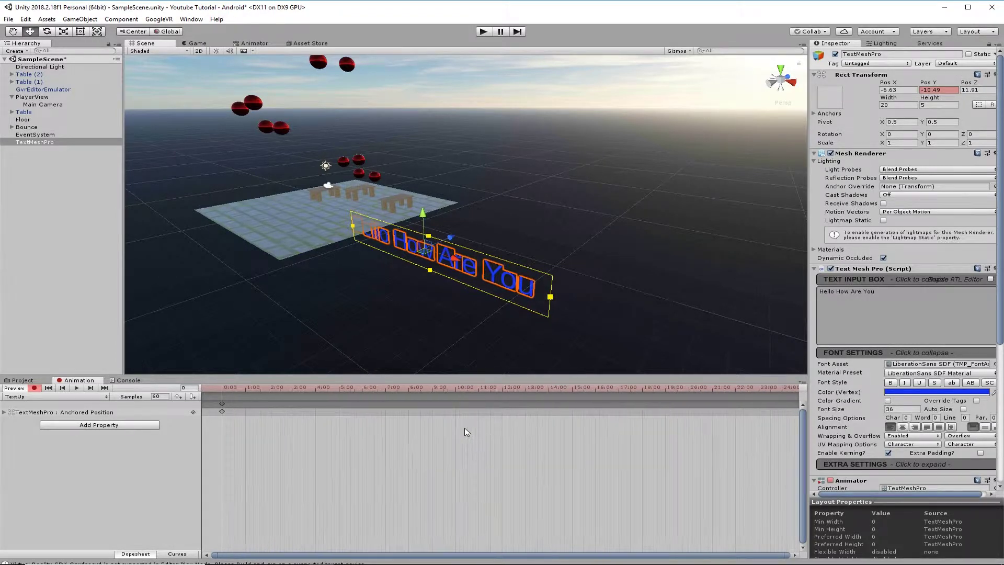
pyautogui.click(573, 389)
pyautogui.moveTo(424, 214); pyautogui.dragTo(430, 131)
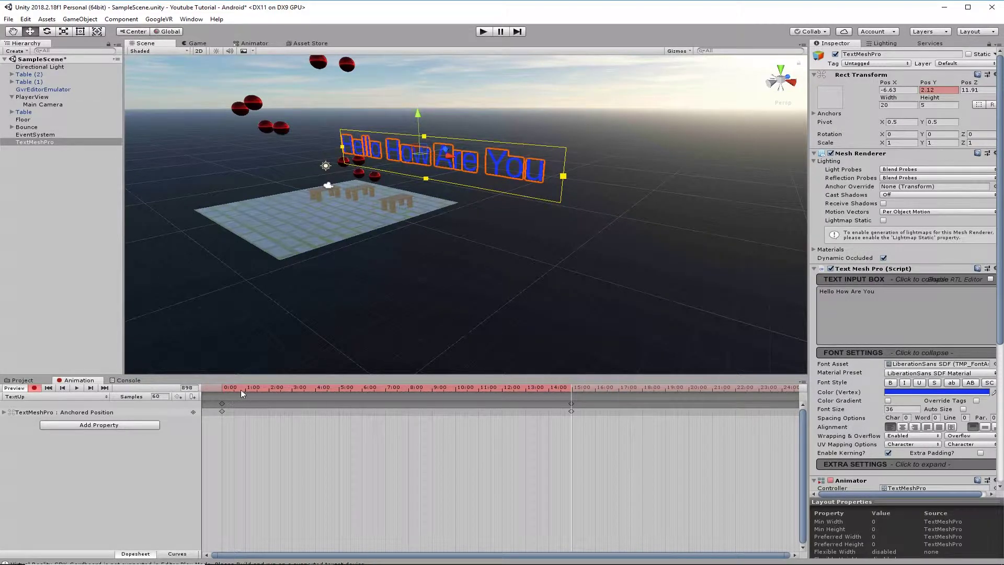
# Preview the text's rise, then slow it by moving the end keyframe to about 19 seconds and test it in play mode
pyautogui.moveTo(240, 390); pyautogui.dragTo(566, 390)
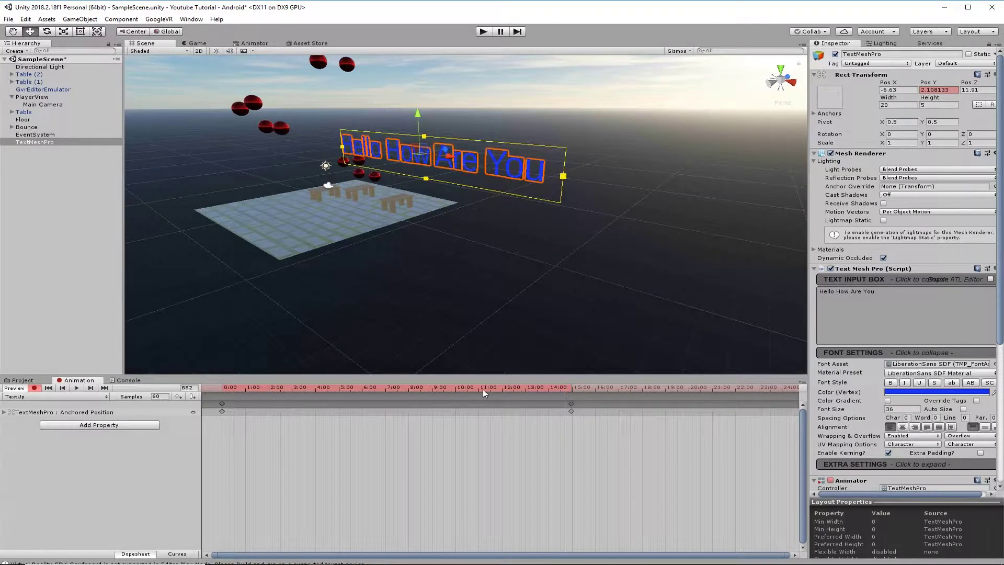
pyautogui.moveTo(484, 390); pyautogui.dragTo(436, 391)
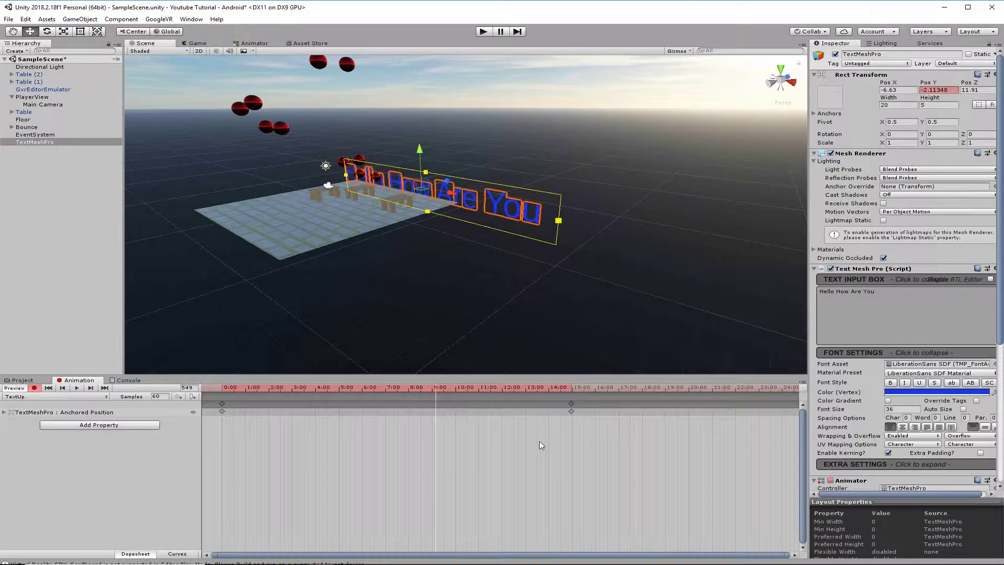
pyautogui.moveTo(572, 411); pyautogui.dragTo(666, 423)
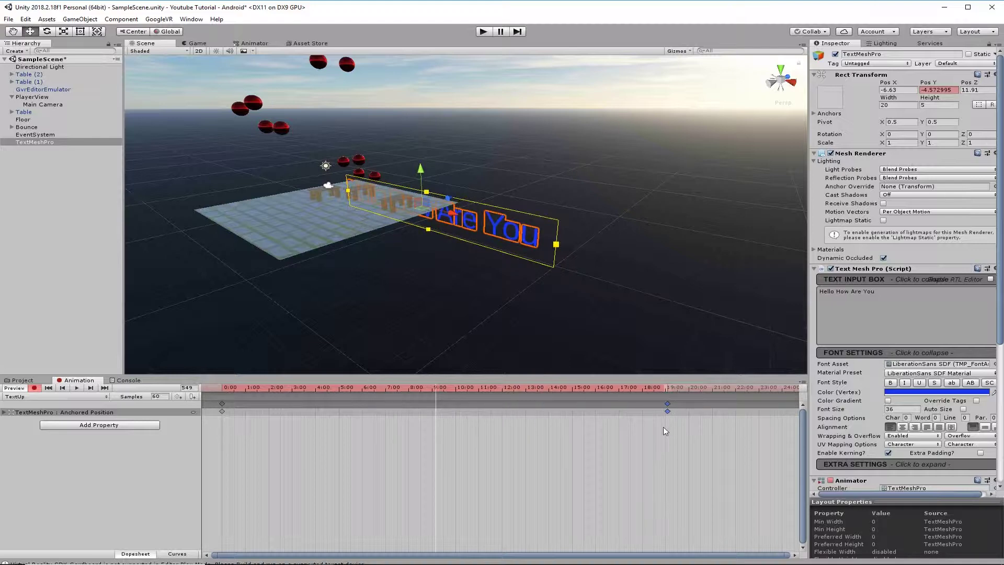
pyautogui.click(483, 32)
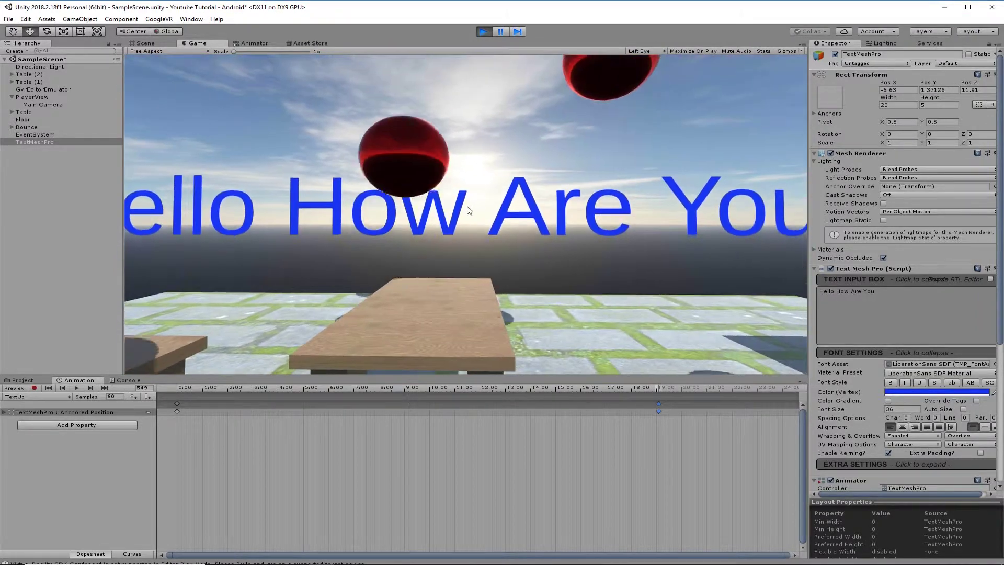
pyautogui.click(484, 31)
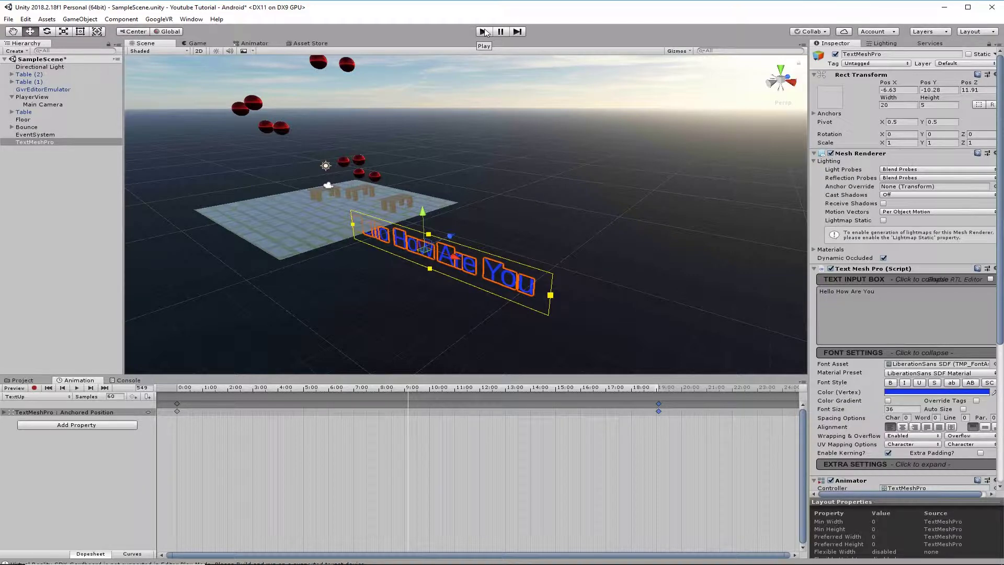
# Turn off Loop Time for the TextUp animation clip in the Wispy Sky Materials folder
pyautogui.click(22, 381)
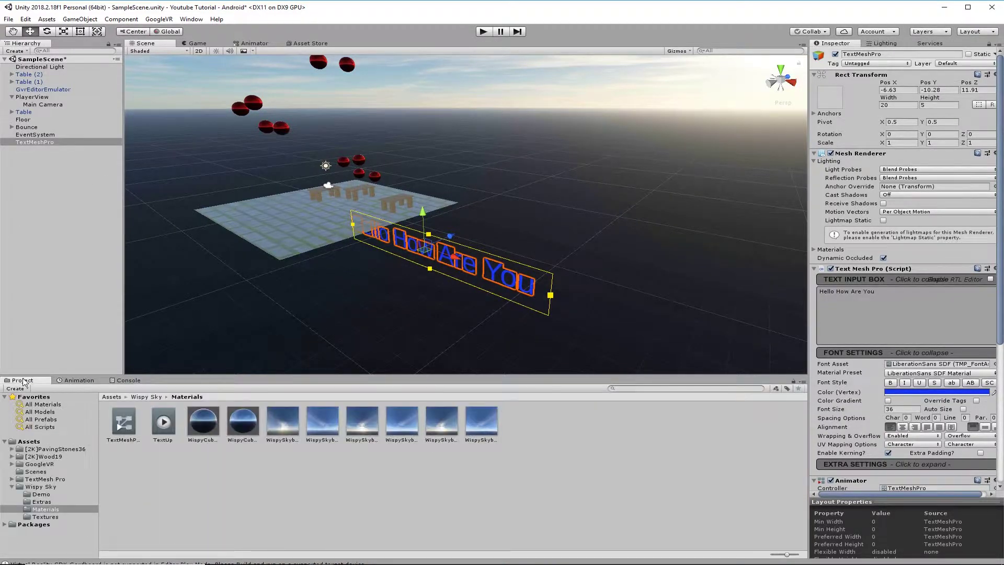
pyautogui.click(163, 423)
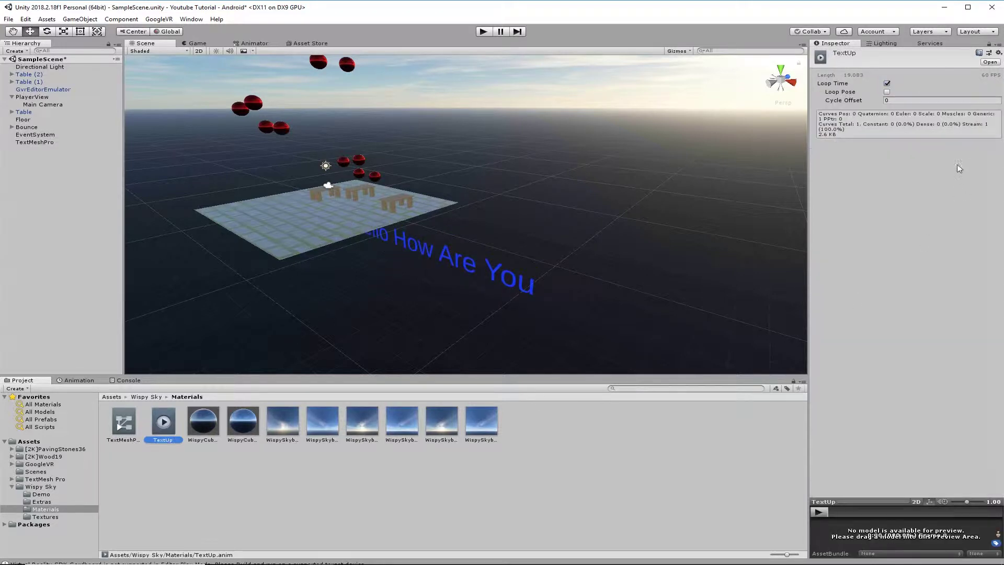
pyautogui.click(887, 84)
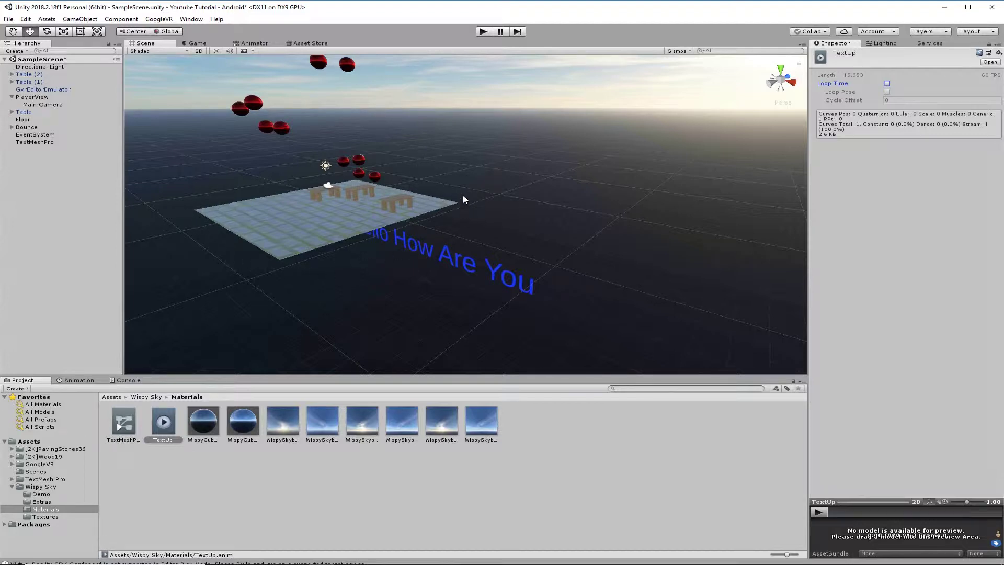
# Search the Asset Store for "rocks"
pyautogui.click(196, 43)
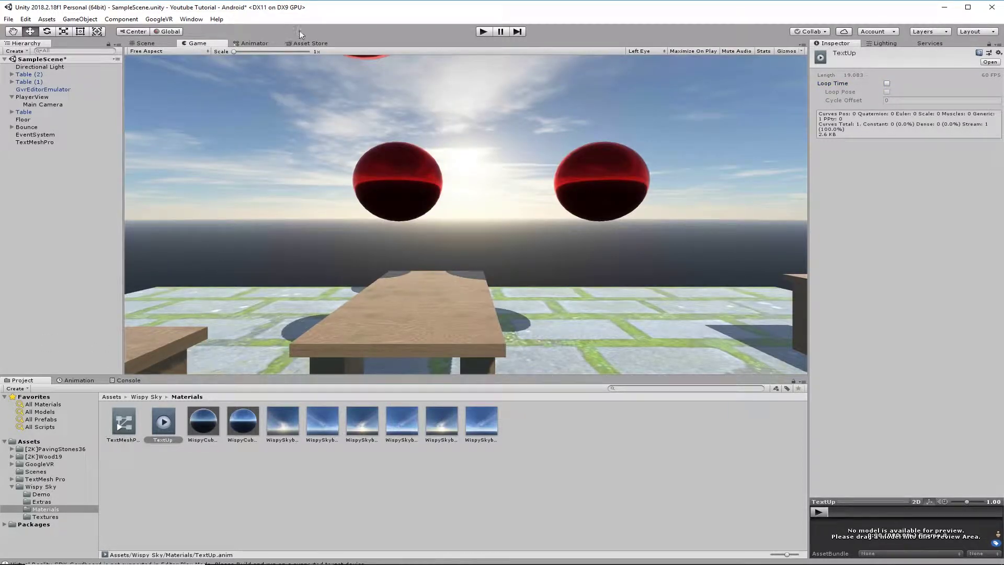
pyautogui.click(301, 44)
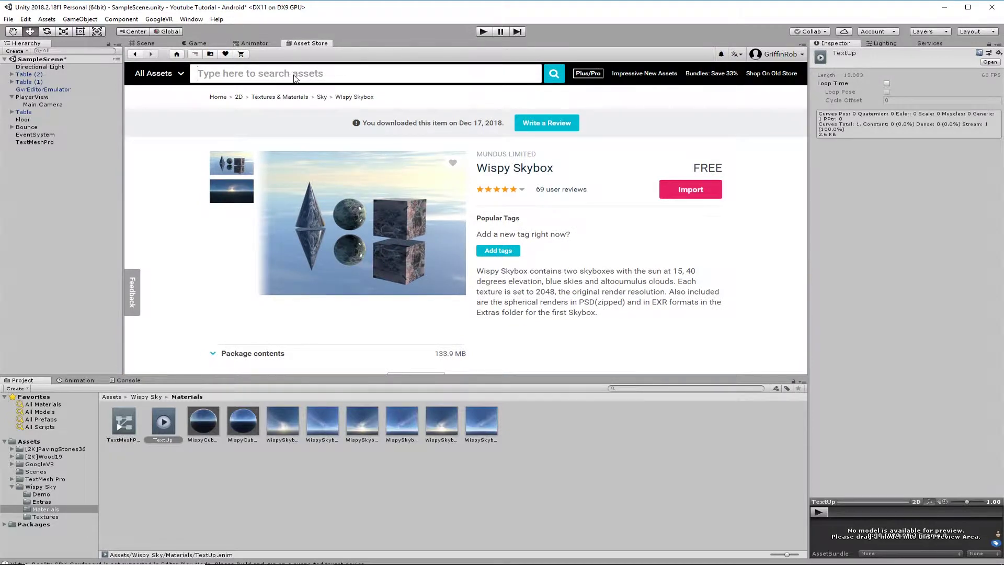
pyautogui.write('rpoc')
pyautogui.press('BackSpace')
pyautogui.press('BackSpace')
pyautogui.press('BackSpace')
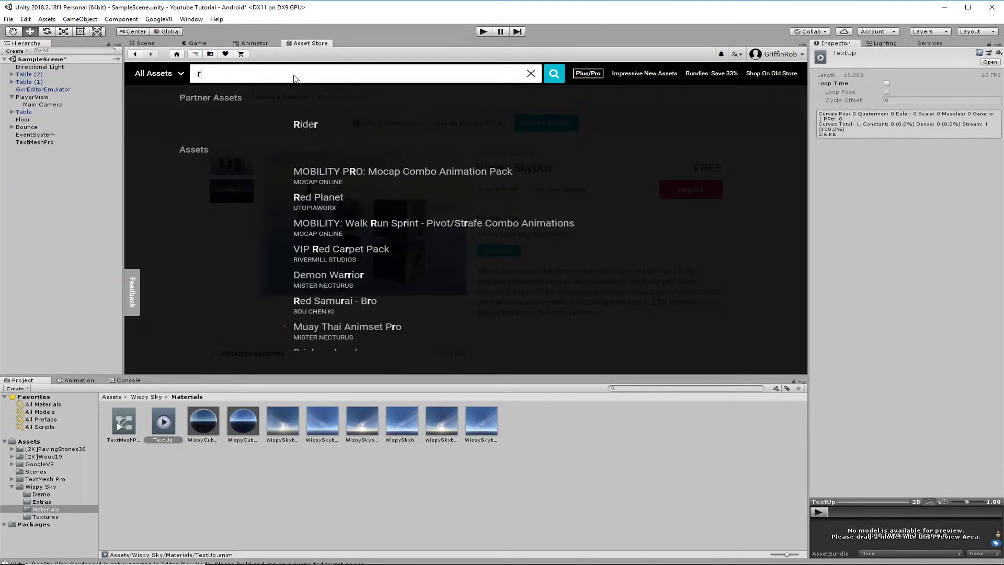
pyautogui.write('ocks')
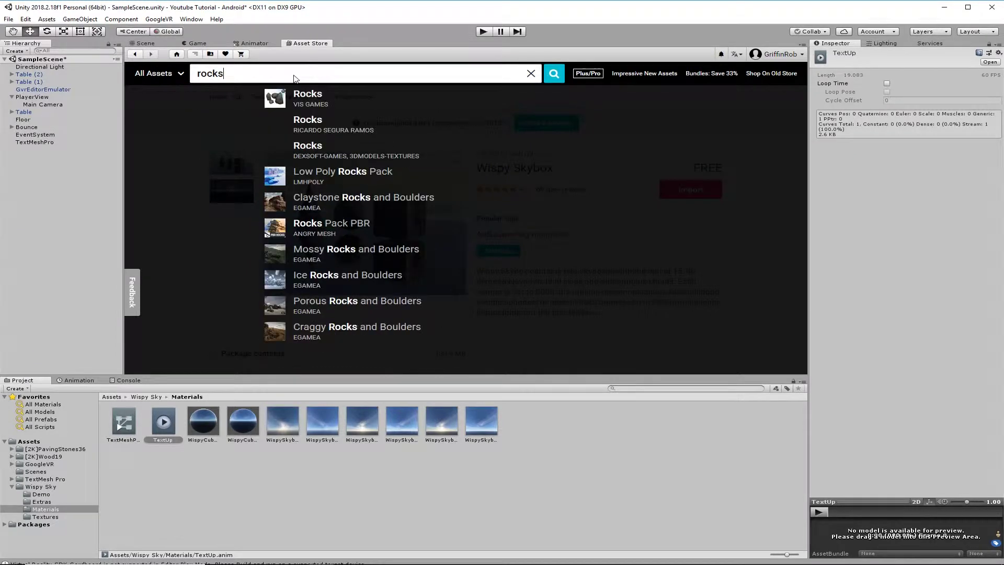
pyautogui.press('Return')
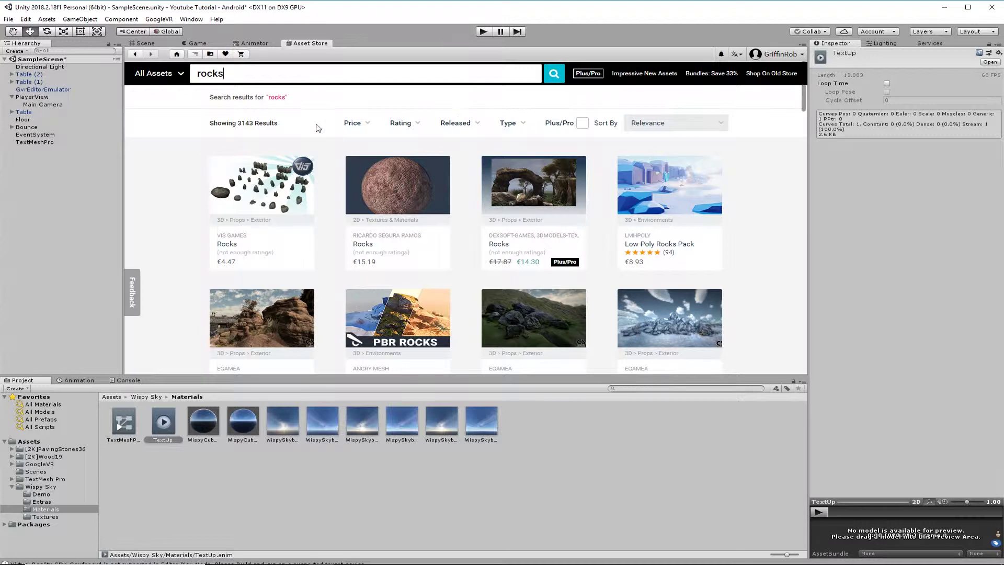
# Limit the rock search results to free assets and import Rocks Pack vol. 1 into the project
pyautogui.click(363, 125)
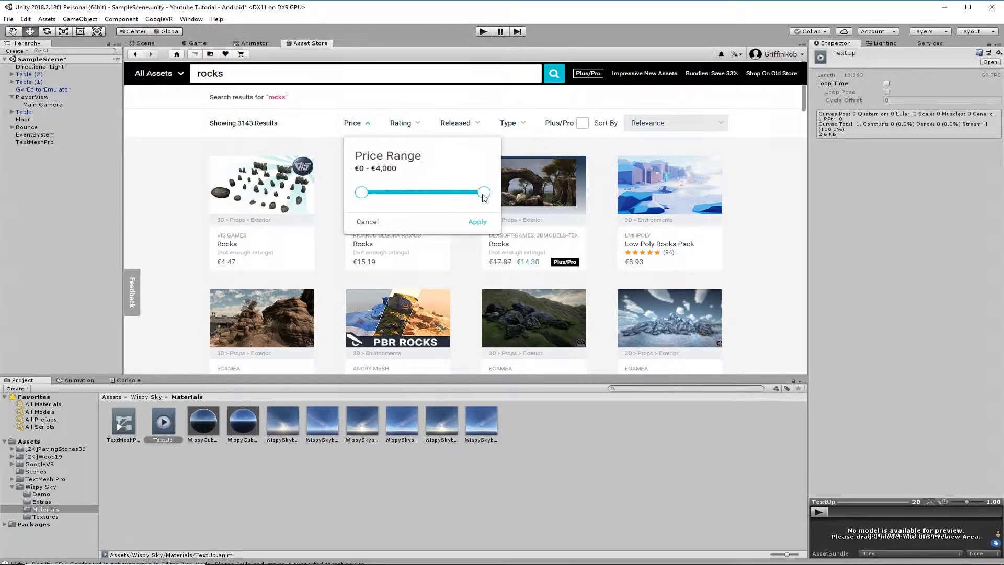
pyautogui.moveTo(484, 195); pyautogui.dragTo(361, 193)
pyautogui.click(477, 222)
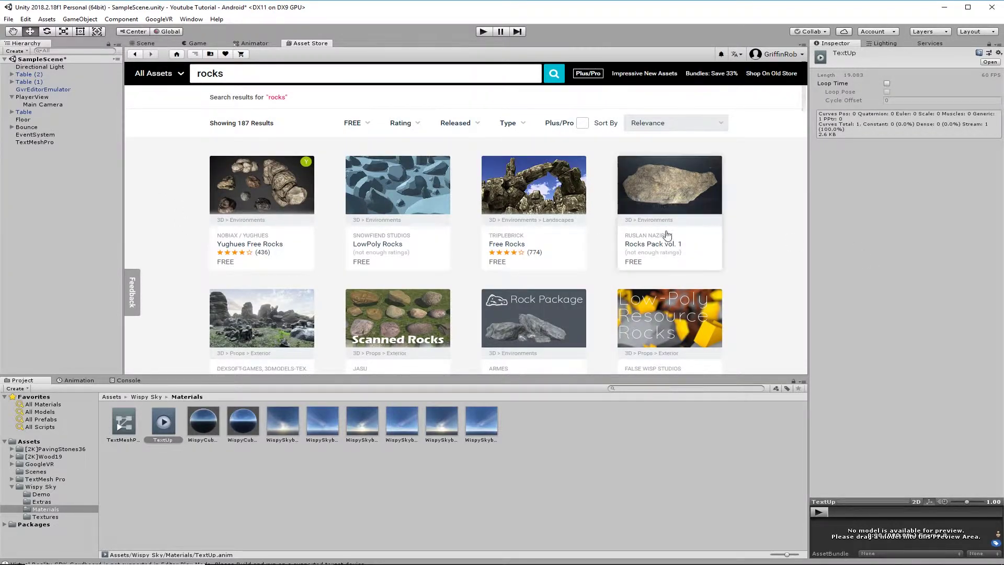
pyautogui.click(643, 246)
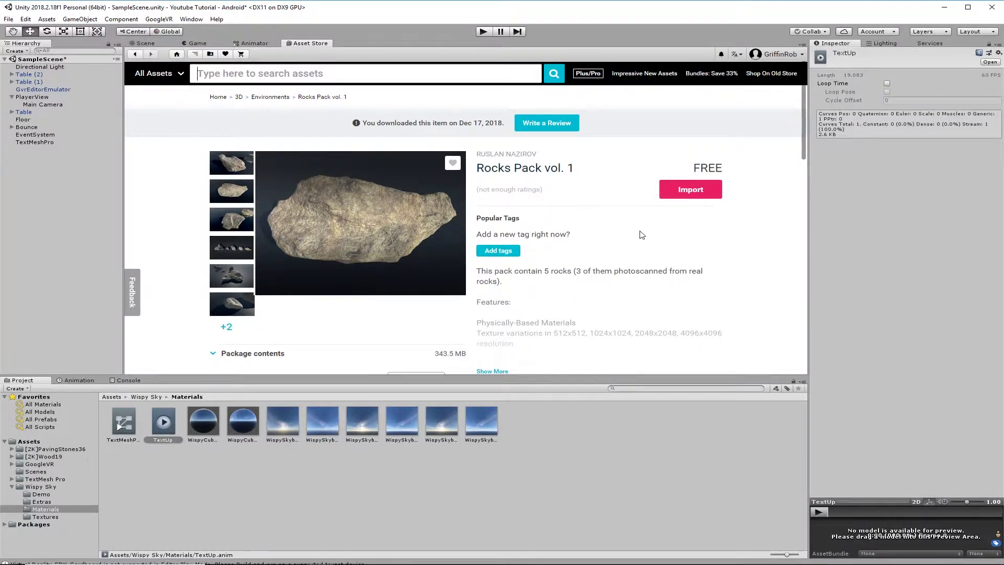
pyautogui.click(685, 190)
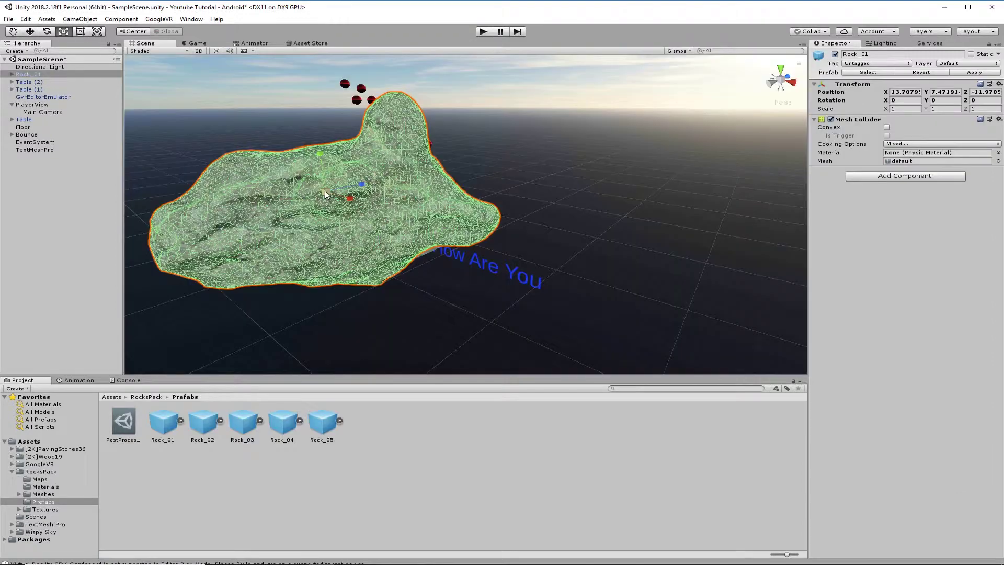
# Scale Rock_01 down uniformly to about 0.29 and move it along the Z axis to -7.54
pyautogui.moveTo(324, 191); pyautogui.dragTo(303, 194)
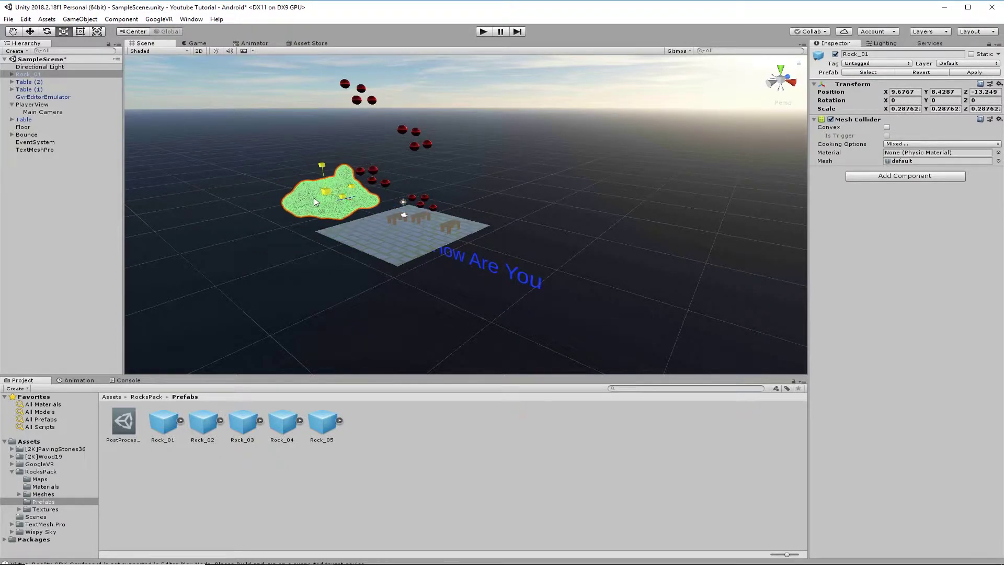
pyautogui.press('w')
pyautogui.click(30, 32)
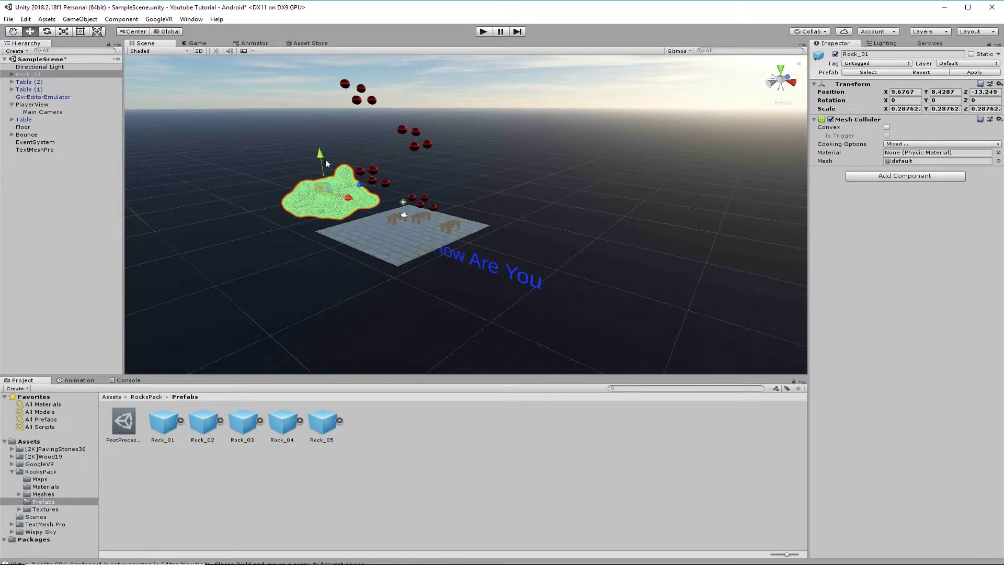
pyautogui.moveTo(361, 184); pyautogui.dragTo(434, 181)
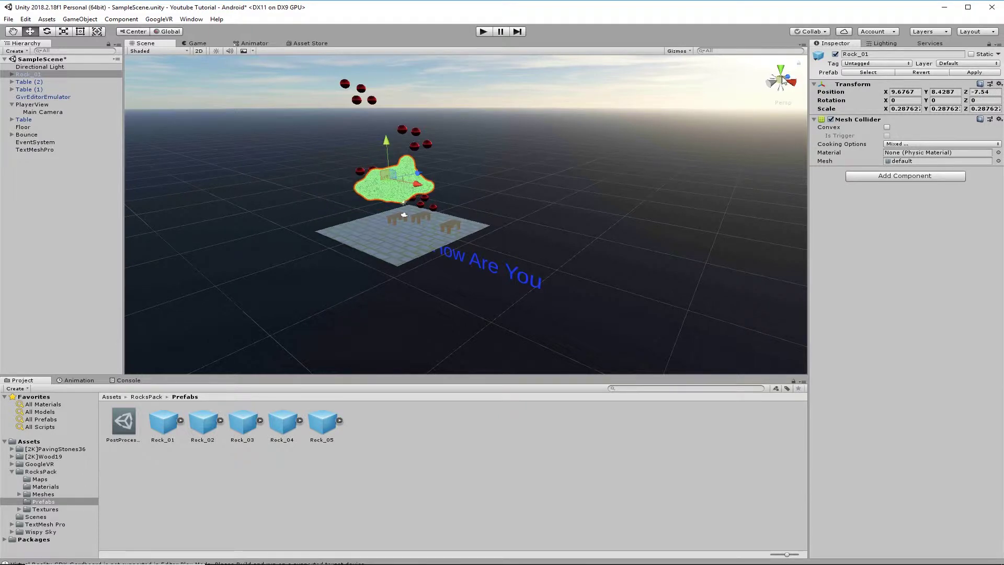
# Rotate Rock_01 about the Y axis to about -92 degrees
pyautogui.click(47, 32)
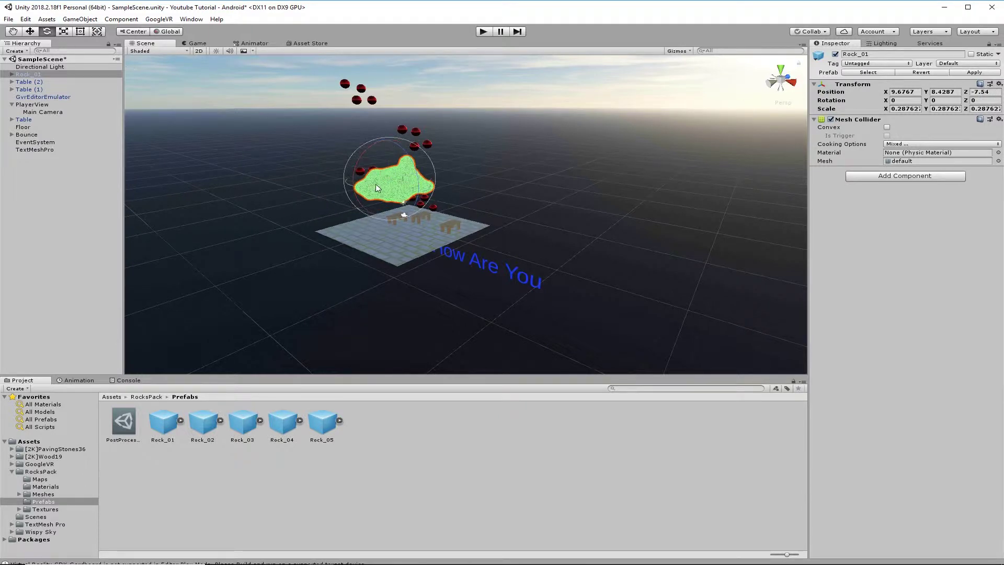
pyautogui.moveTo(375, 183); pyautogui.dragTo(496, 197)
pyautogui.click(30, 31)
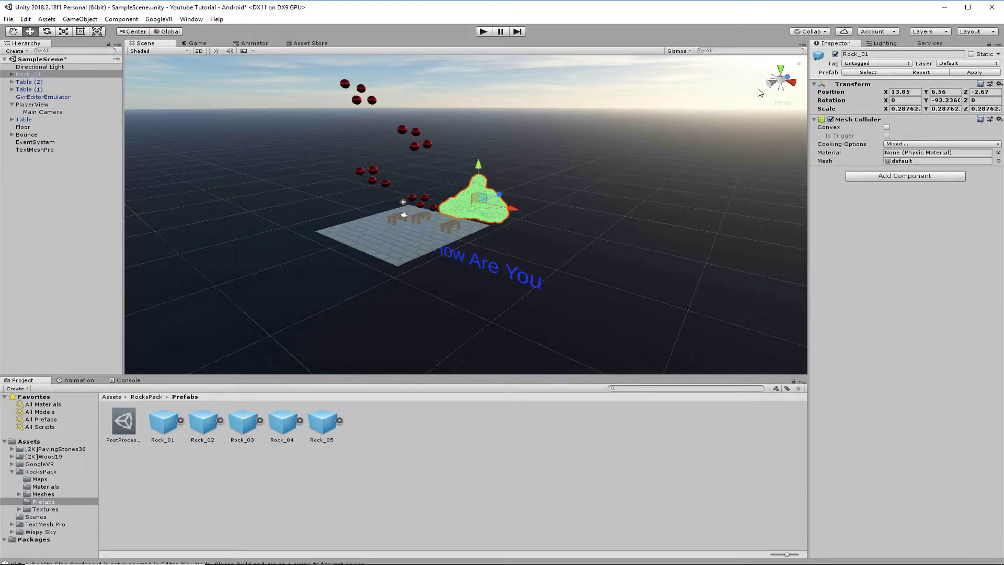
# Move Rock_01 to about X -5.82, Y -0.68, Z 10.44, at the far edge of the floor
pyautogui.click(792, 80)
pyautogui.moveTo(413, 164); pyautogui.dragTo(564, 162)
pyautogui.moveTo(521, 125); pyautogui.dragTo(519, 189)
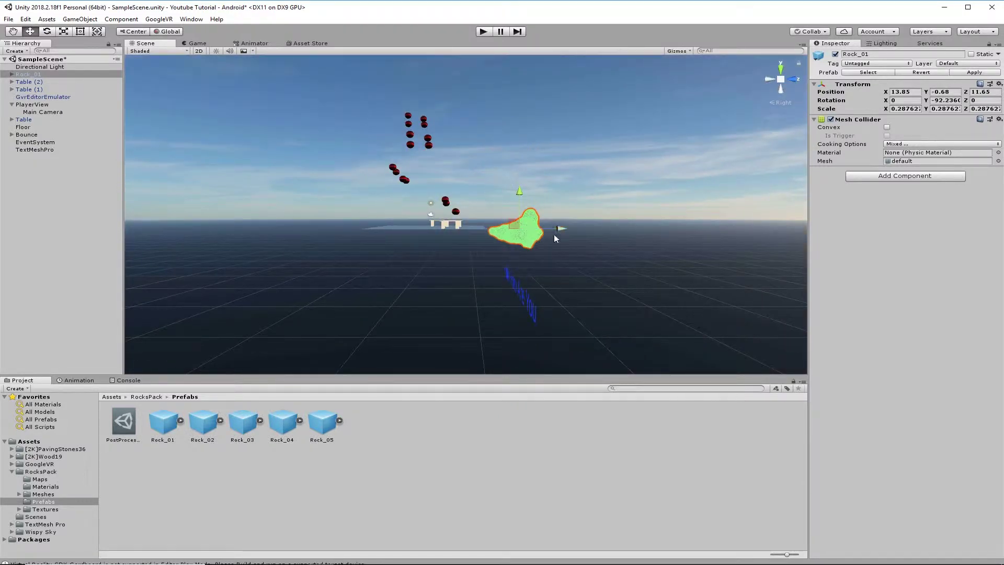
pyautogui.moveTo(554, 231); pyautogui.dragTo(544, 229)
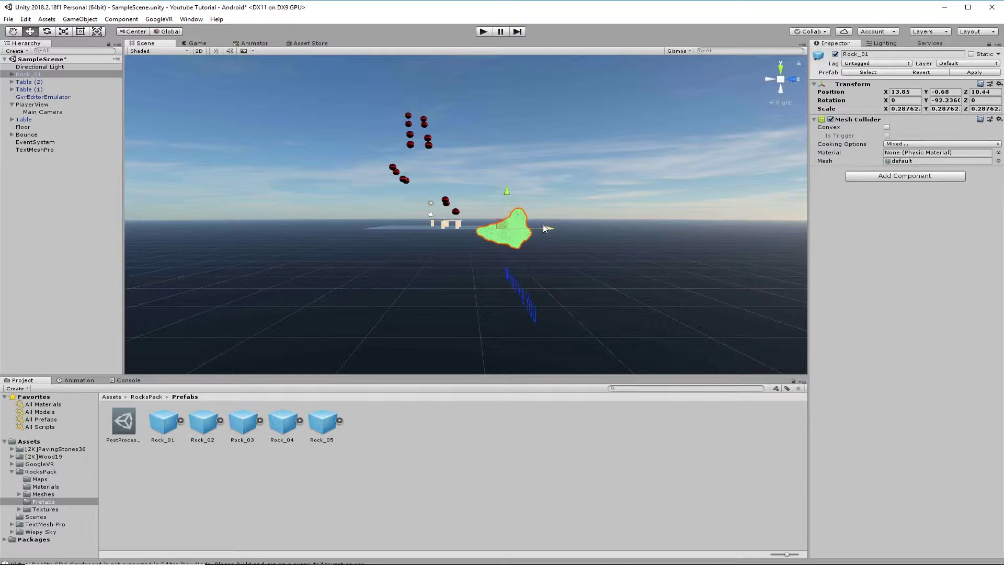
pyautogui.click(788, 69)
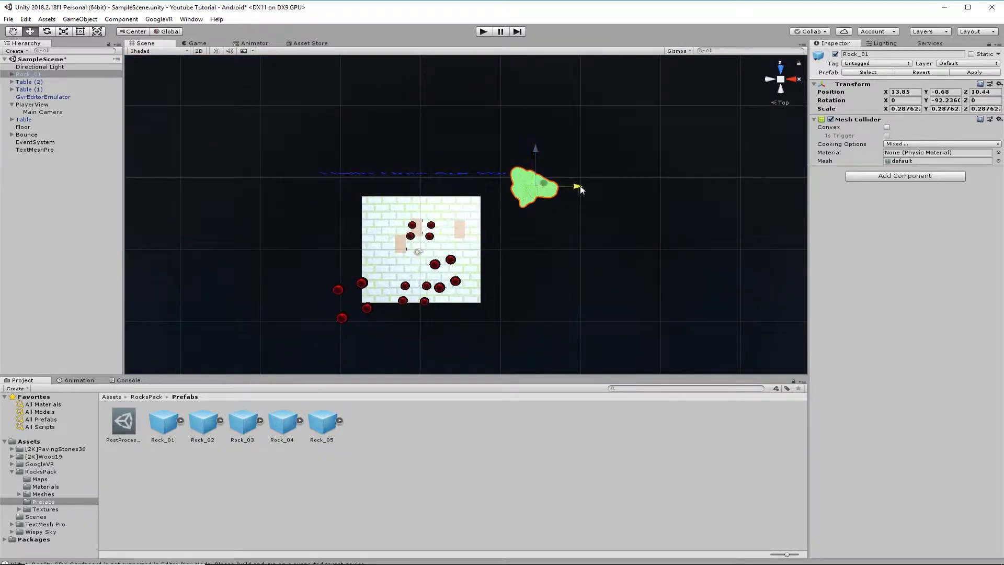
pyautogui.moveTo(581, 189); pyautogui.dragTo(426, 193)
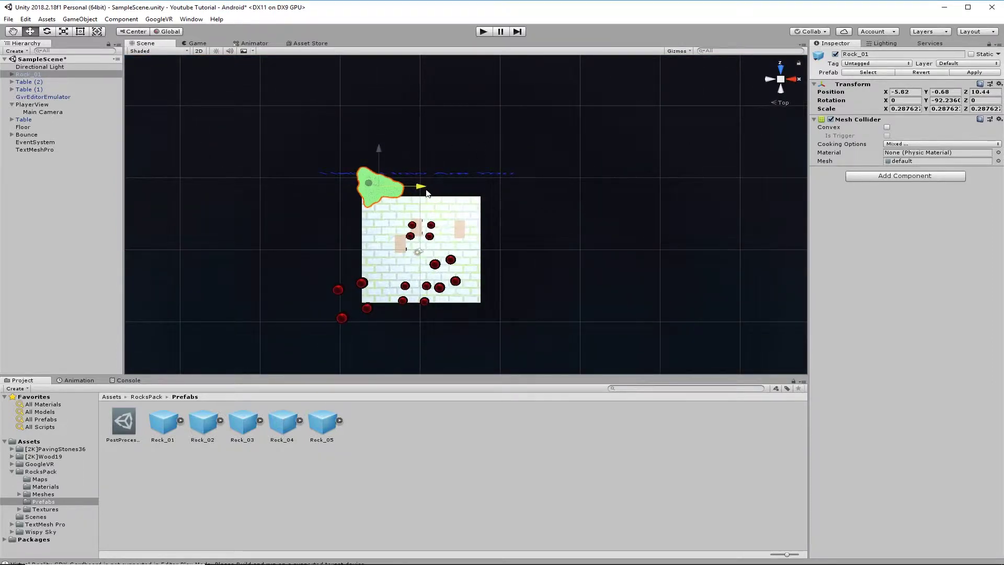
# Scale Rock_01 up uniformly to about 0.51 and centre it in front of the player at about X 0.01
pyautogui.click(64, 32)
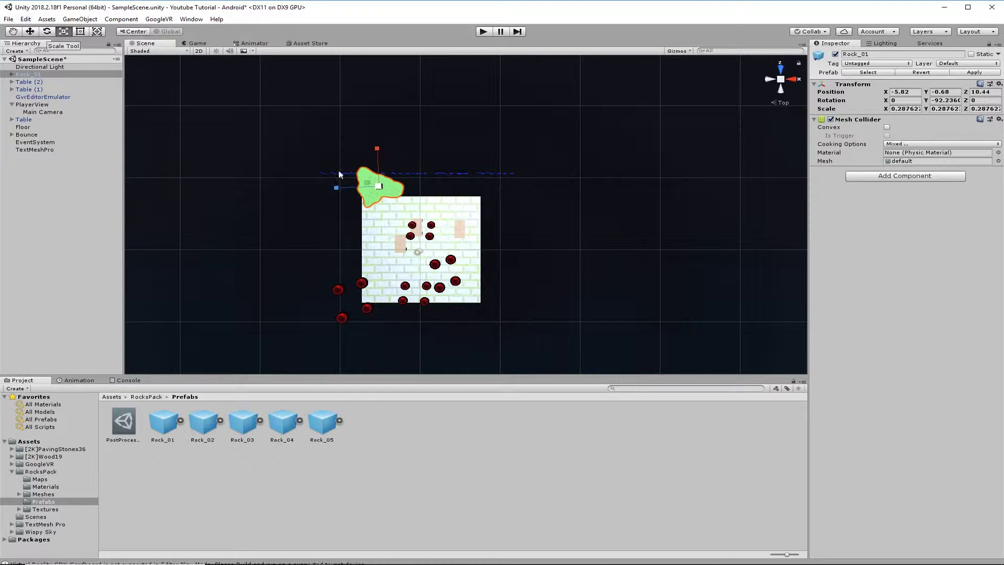
pyautogui.moveTo(381, 190); pyautogui.dragTo(480, 189)
pyautogui.click(26, 33)
pyautogui.click(787, 92)
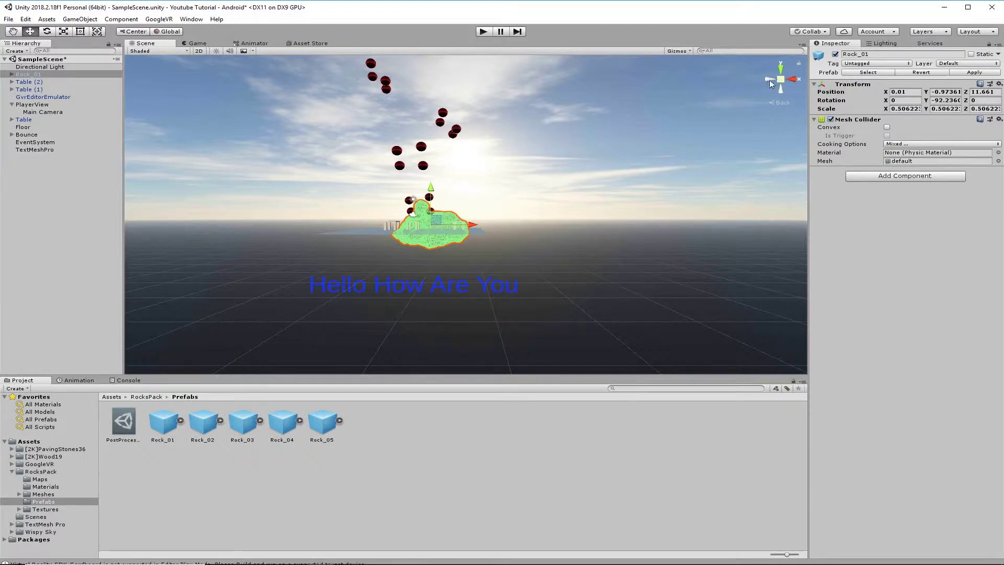
# Move Rock_01 farther from the floor to Z 13.93 and check it from the player's view
pyautogui.click(768, 81)
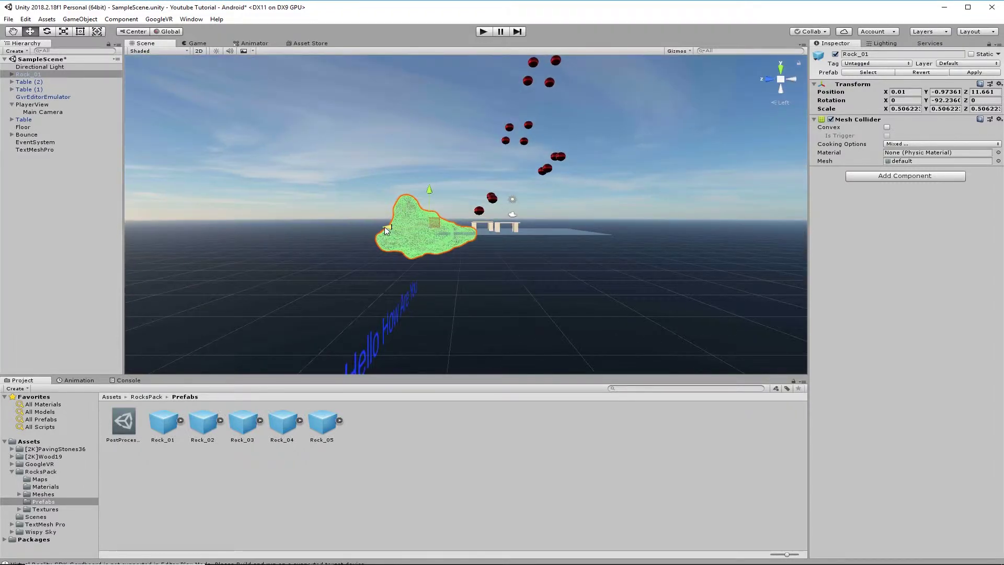
pyautogui.moveTo(385, 227); pyautogui.dragTo(363, 227)
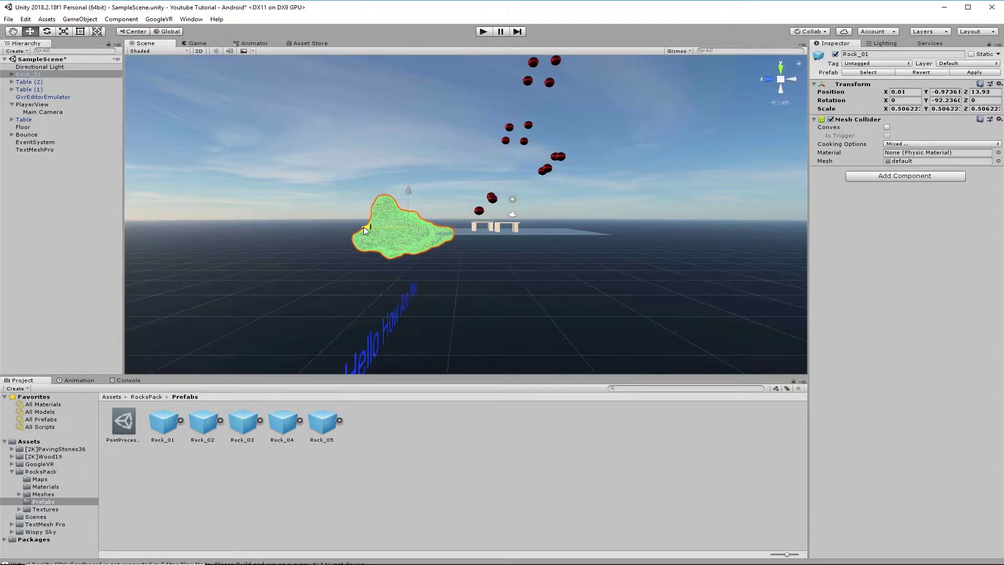
pyautogui.click(197, 43)
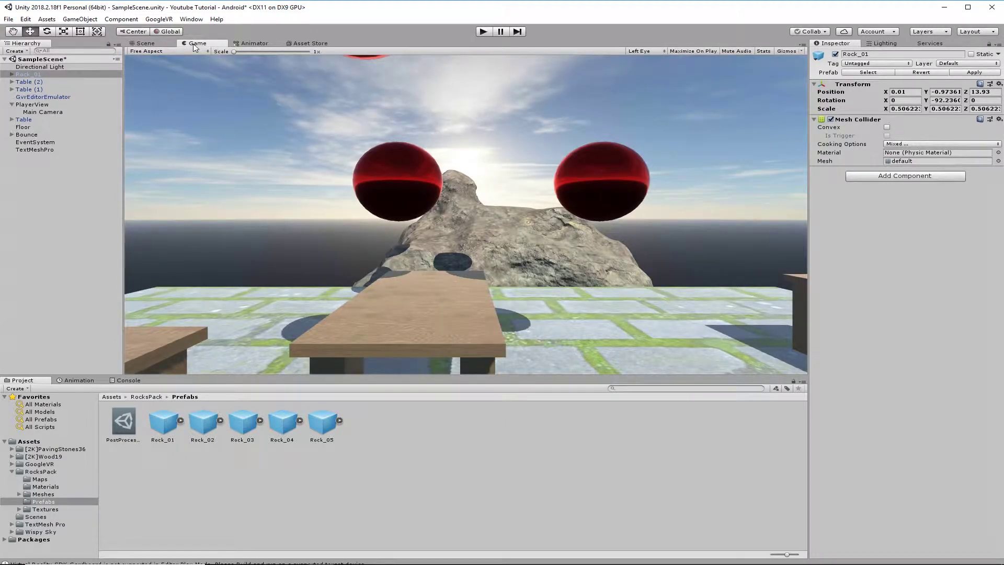
pyautogui.click(146, 43)
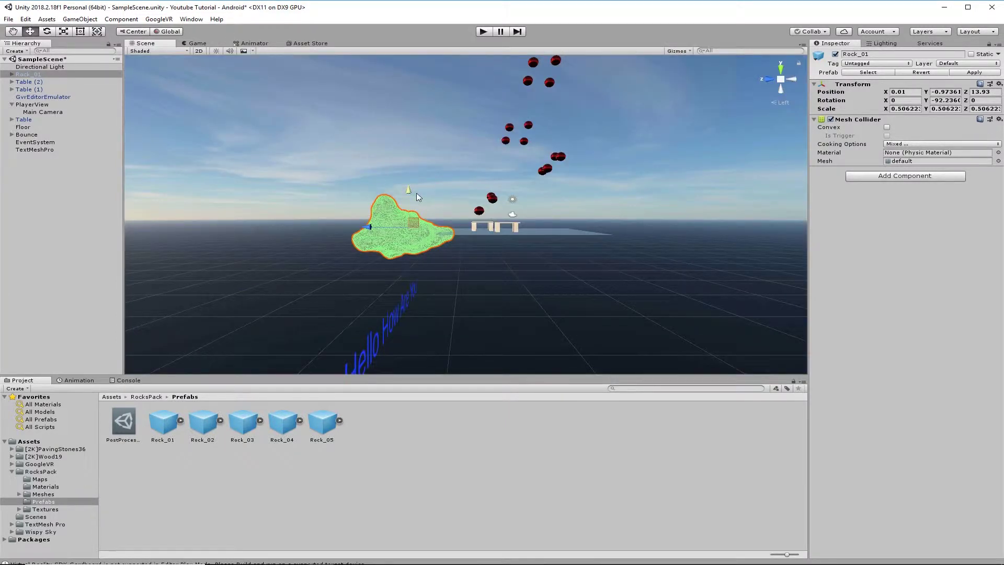
# Raise Rock_01 to Y 0.12
pyautogui.click(781, 68)
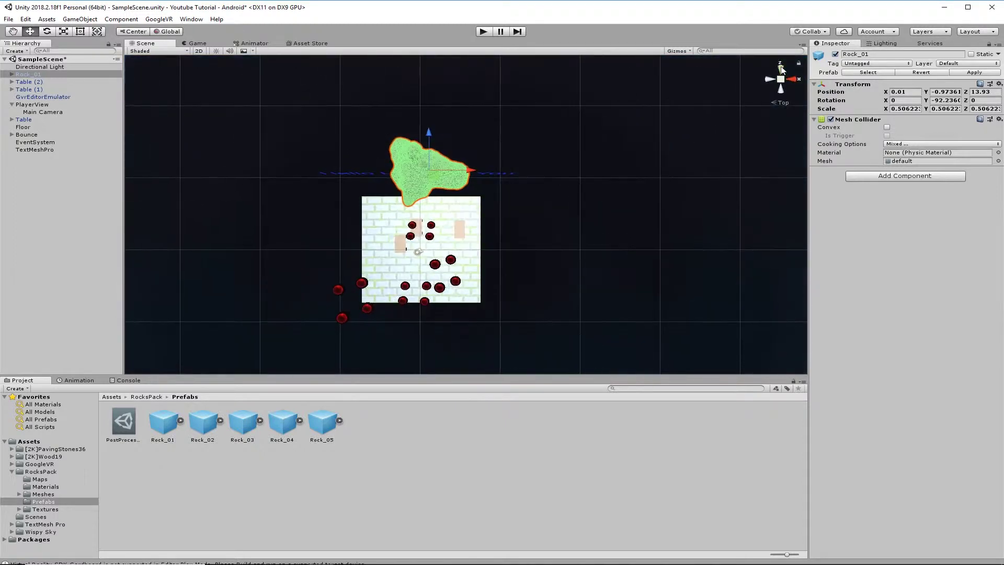
pyautogui.click(798, 85)
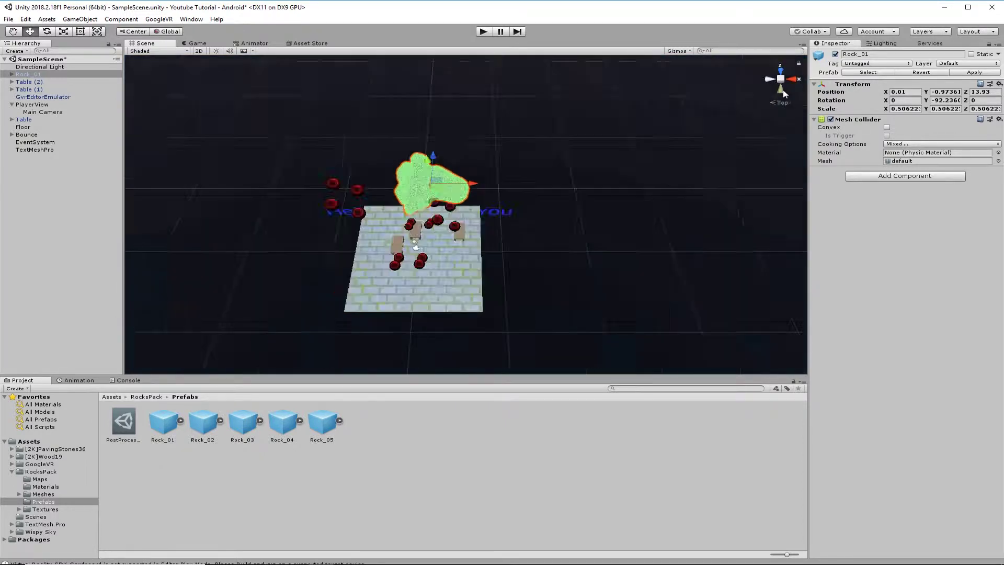
pyautogui.moveTo(430, 198); pyautogui.dragTo(432, 183)
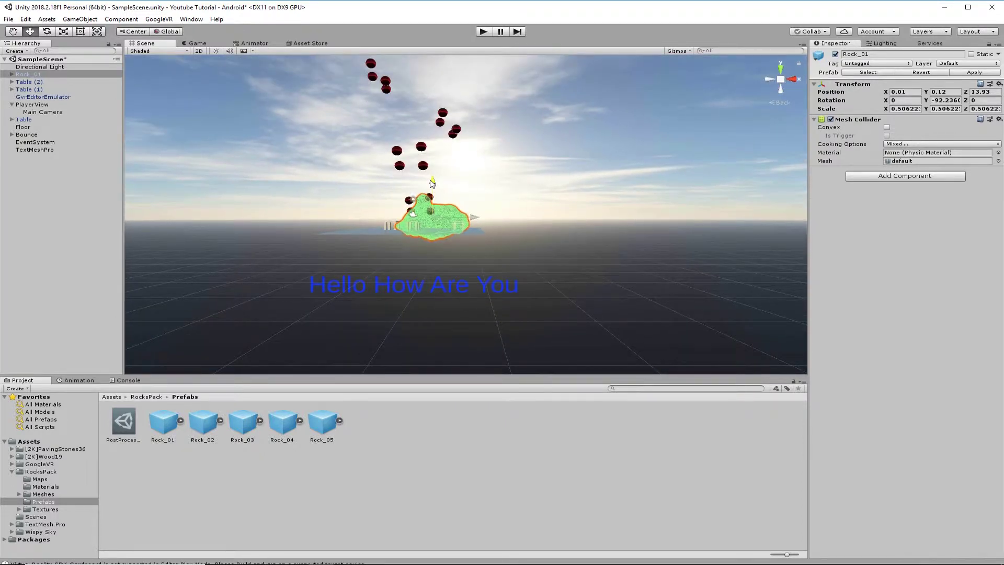
# Enlarge Rock_01 to a scale of about 0.86 in X and Y and 0.93 in Z
pyautogui.keyDown('alt'); pyautogui.moveTo(550, 205); pyautogui.dragTo(478, 260); pyautogui.keyUp('alt')
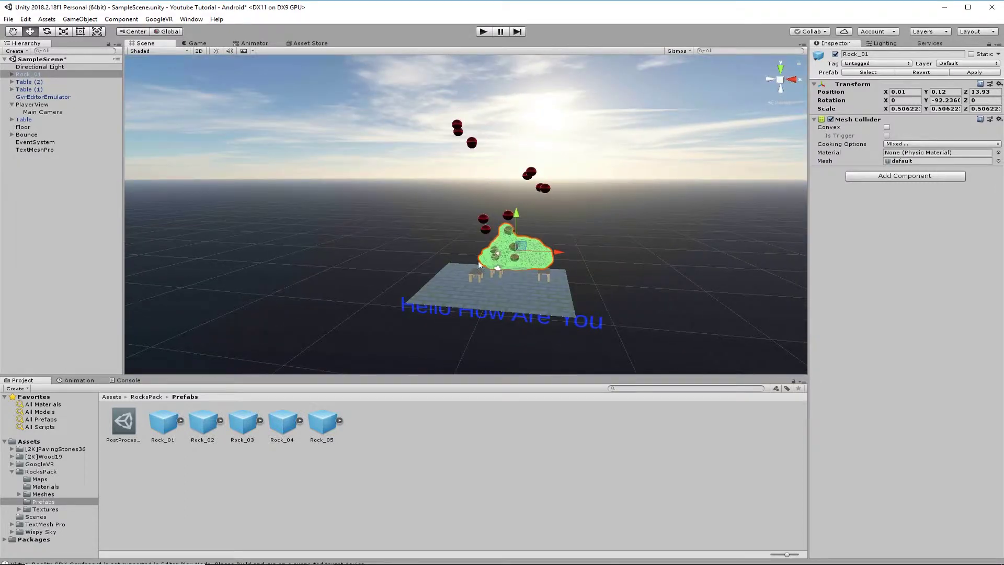
pyautogui.click(64, 32)
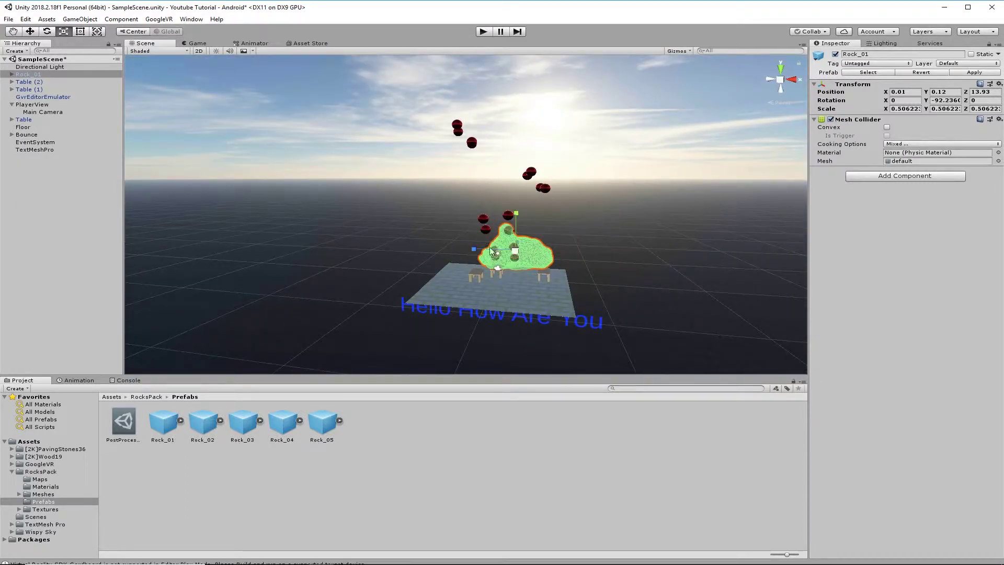
pyautogui.moveTo(475, 251); pyautogui.dragTo(552, 250)
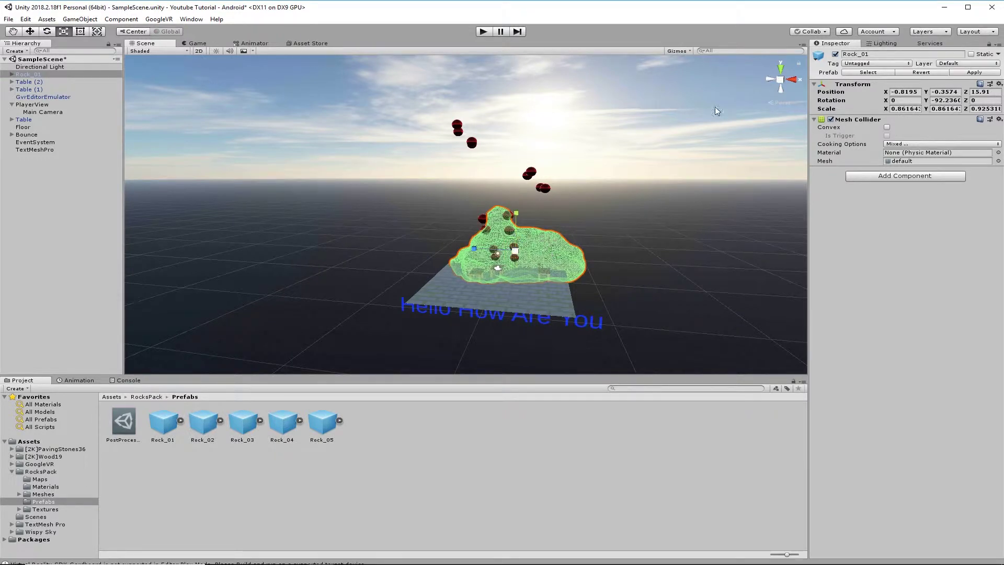
# Move Rock_01 farther back to Z 22.16 and check how it looks from the player's view
pyautogui.click(788, 80)
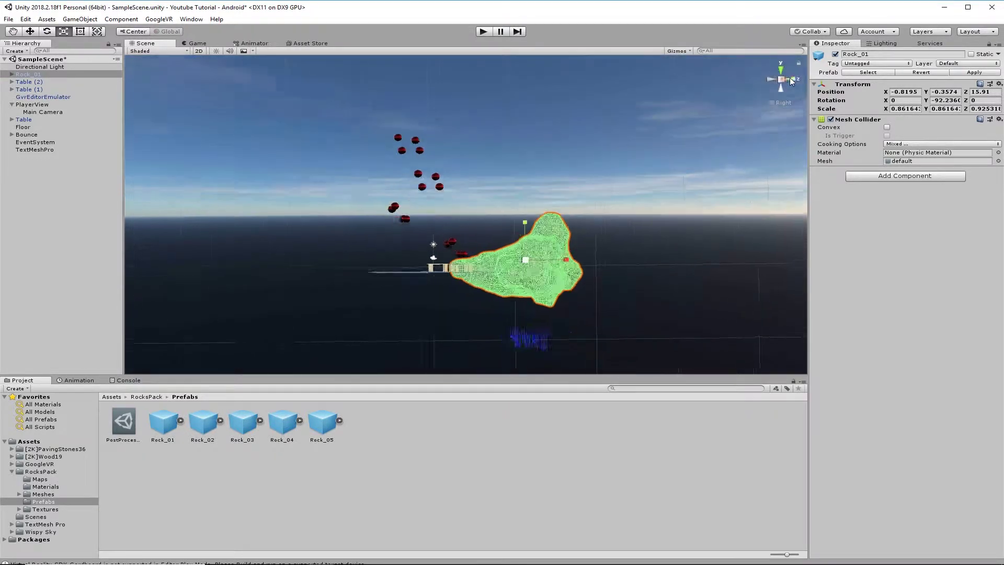
pyautogui.click(30, 31)
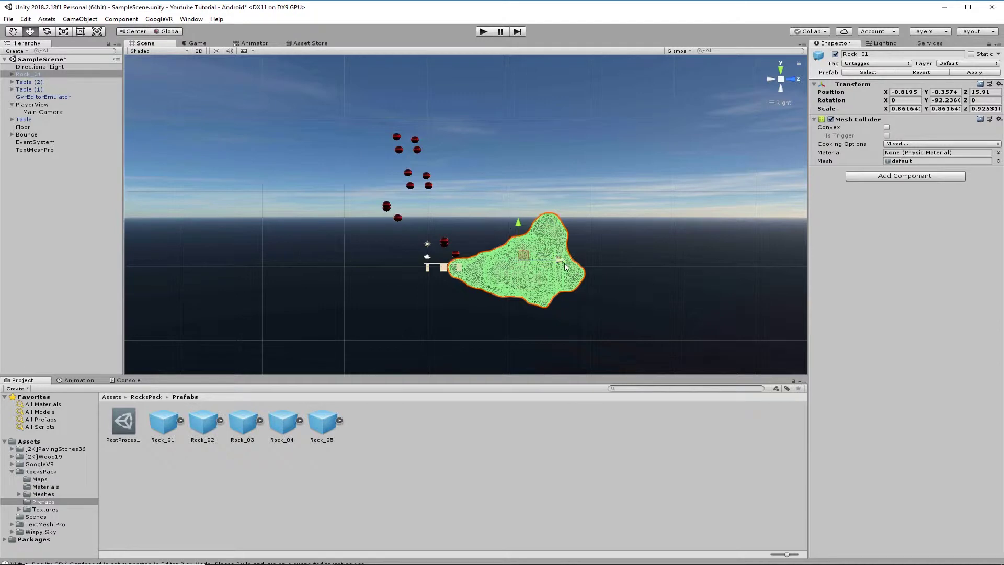
pyautogui.moveTo(565, 266); pyautogui.dragTo(617, 259)
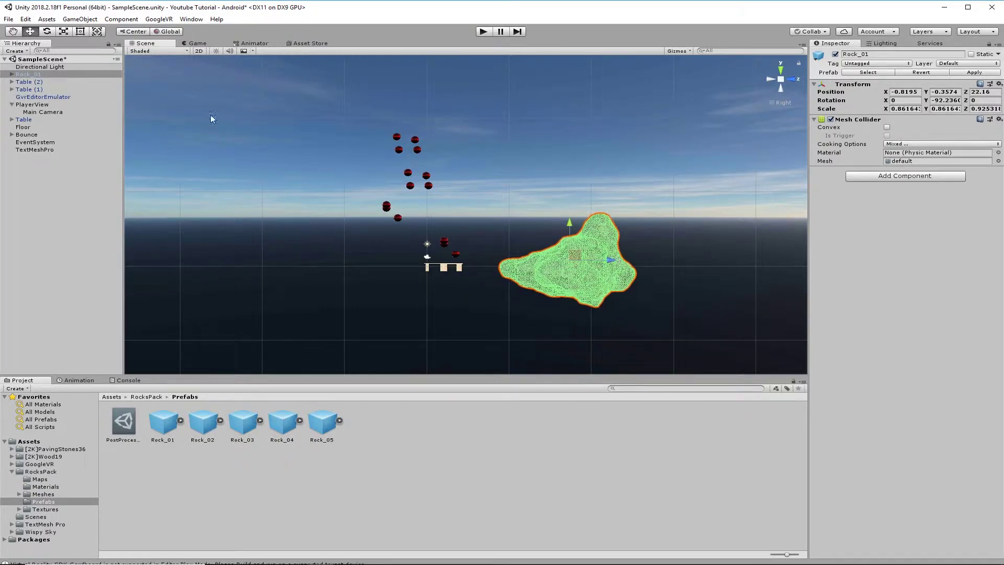
pyautogui.click(203, 44)
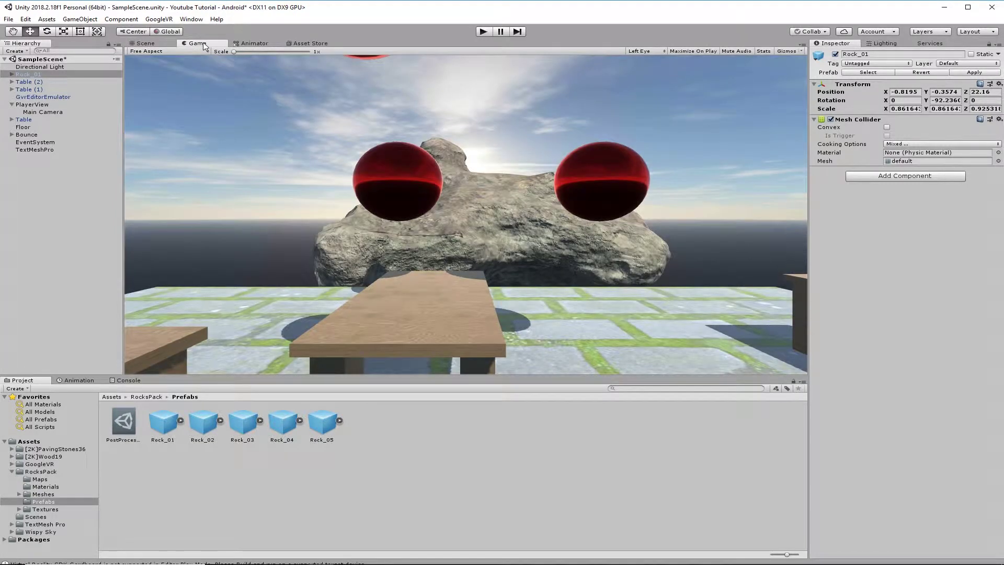
pyautogui.click(142, 44)
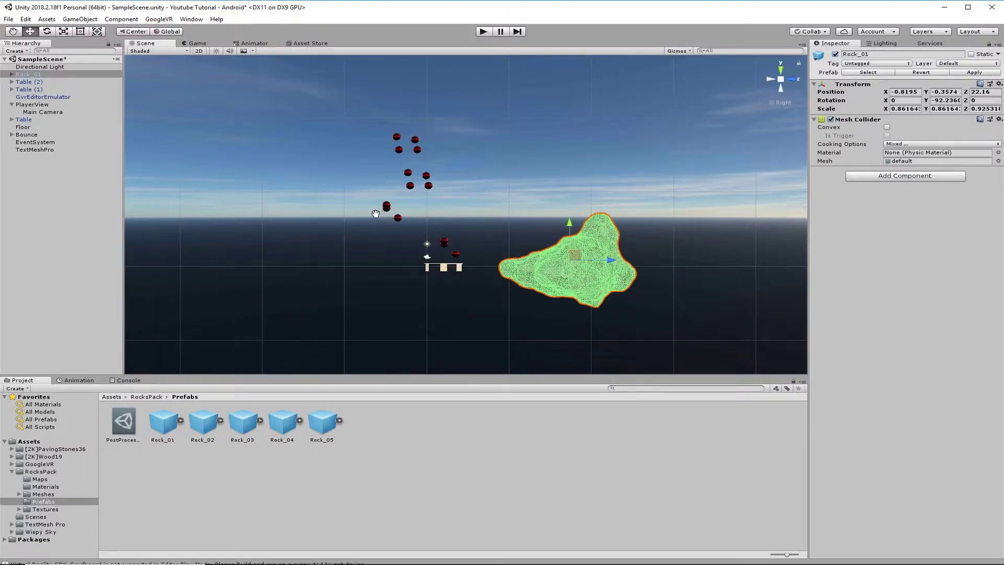
# Run the scene, look around at Rock_01 and the tables from the player's view, and stop it
pyautogui.moveTo(376, 214); pyautogui.dragTo(376, 251, button='middle')
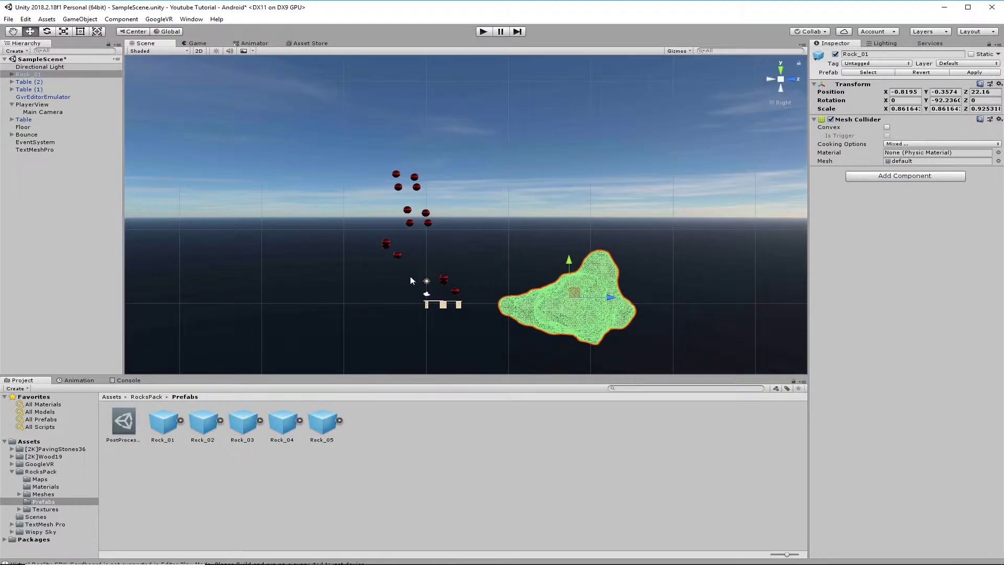
pyautogui.click(484, 32)
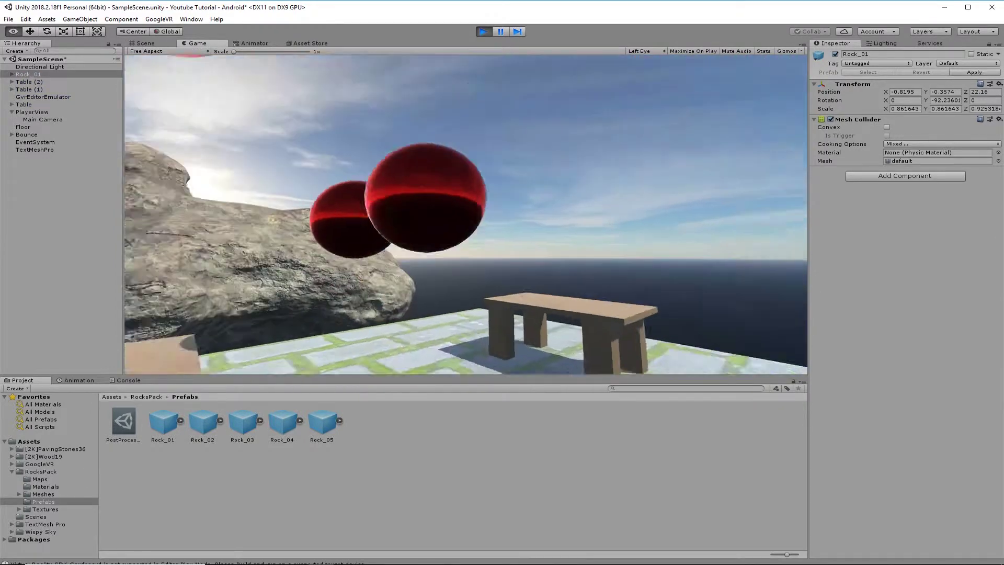
pyautogui.press('alt')
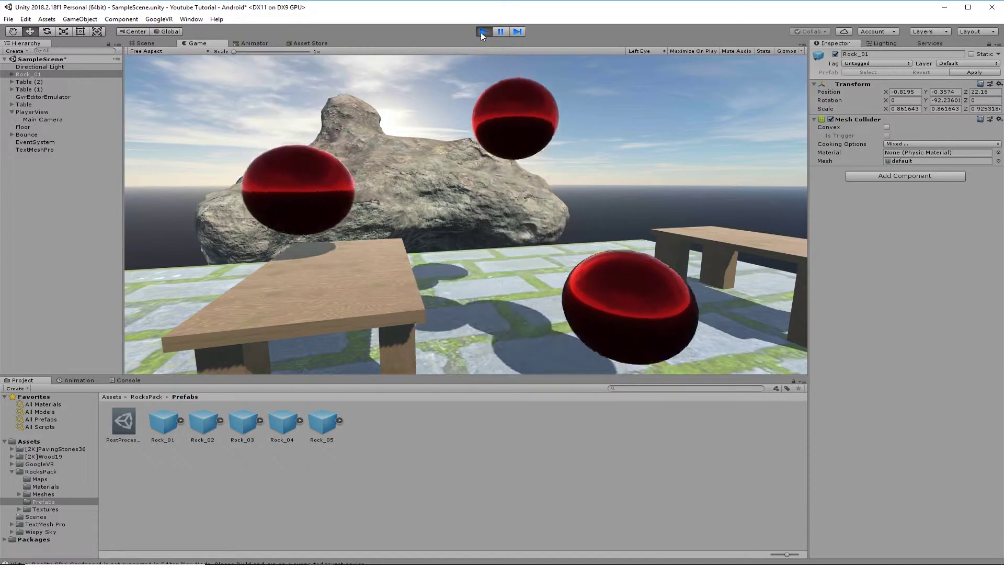
pyautogui.click(482, 32)
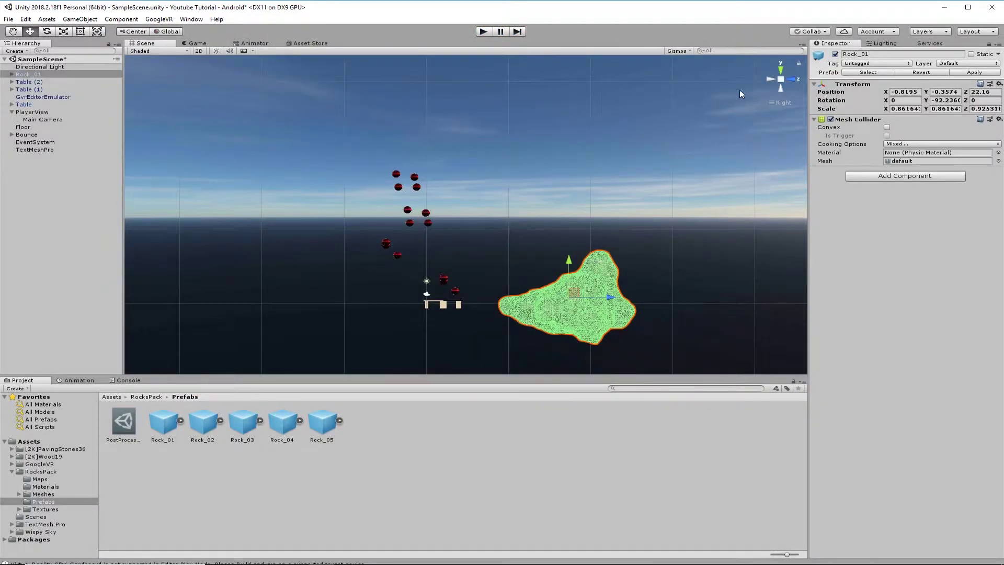
# Move Rock_01 closer to the floor at Z 15.83, lower it to Y -3.09 and check it from the player's view
pyautogui.moveTo(771, 83); pyautogui.dragTo(622, 261)
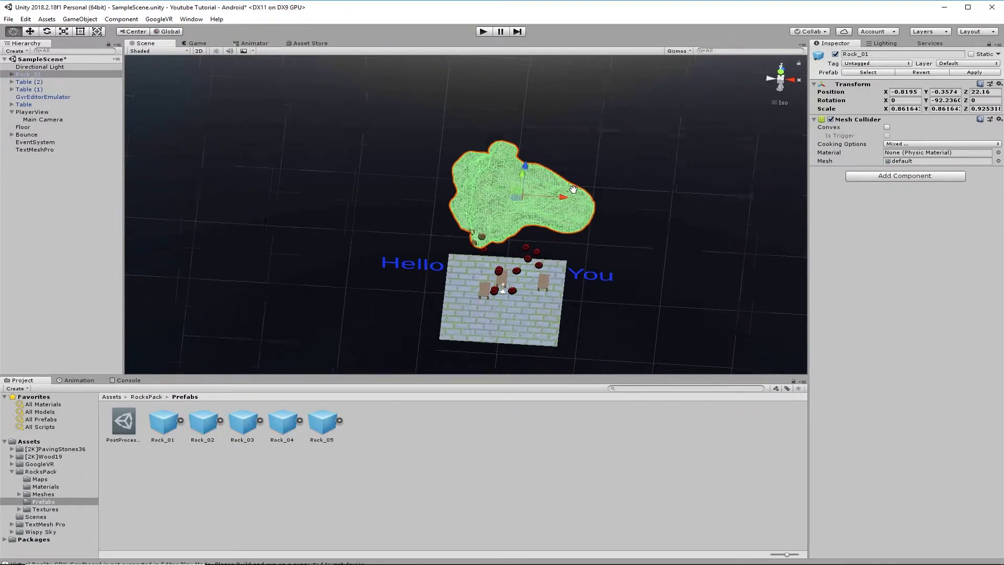
pyautogui.moveTo(542, 163); pyautogui.dragTo(549, 193, button='middle')
pyautogui.moveTo(523, 196); pyautogui.dragTo(524, 233)
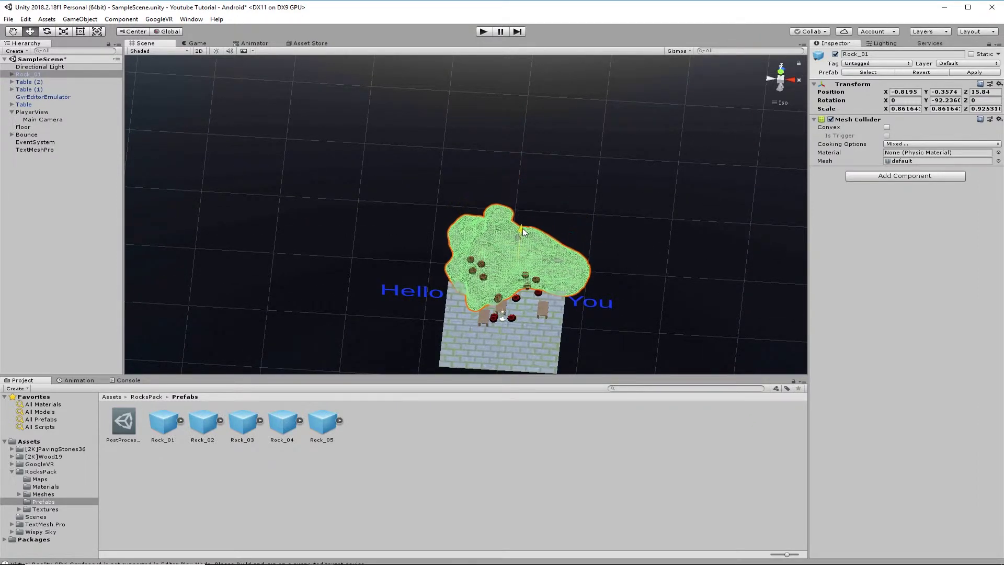
pyautogui.click(799, 82)
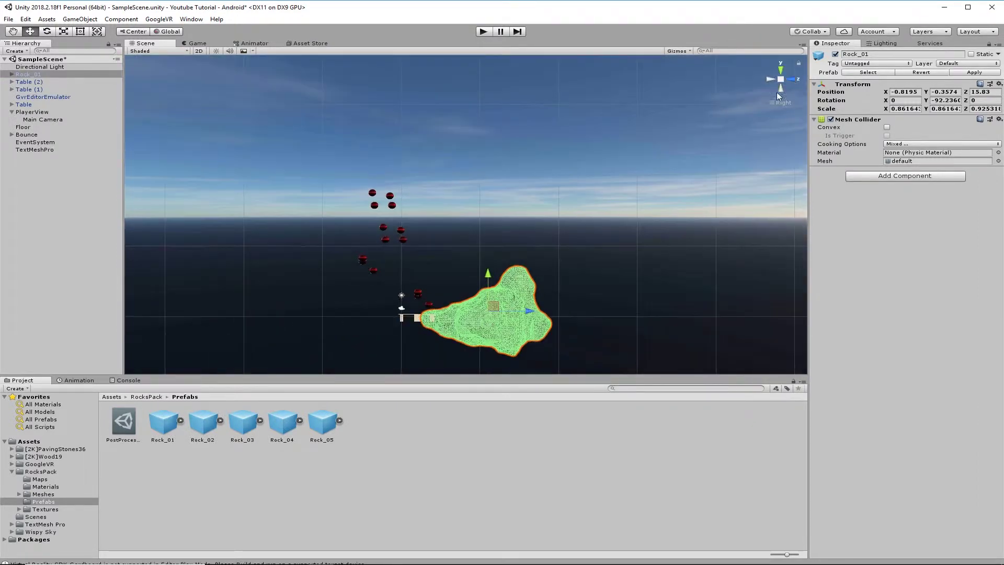
pyautogui.moveTo(490, 281); pyautogui.dragTo(498, 299)
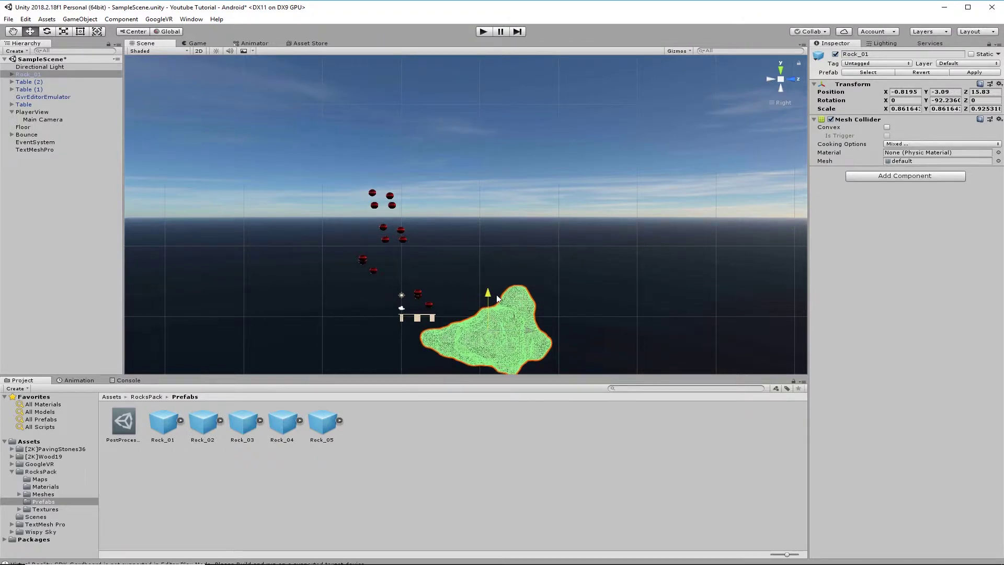
pyautogui.click(201, 44)
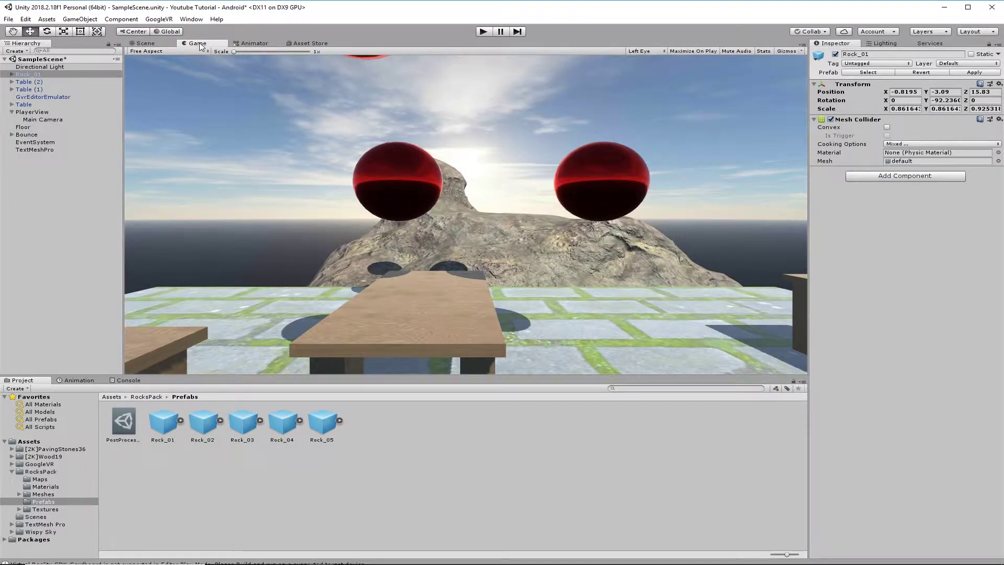
pyautogui.click(145, 44)
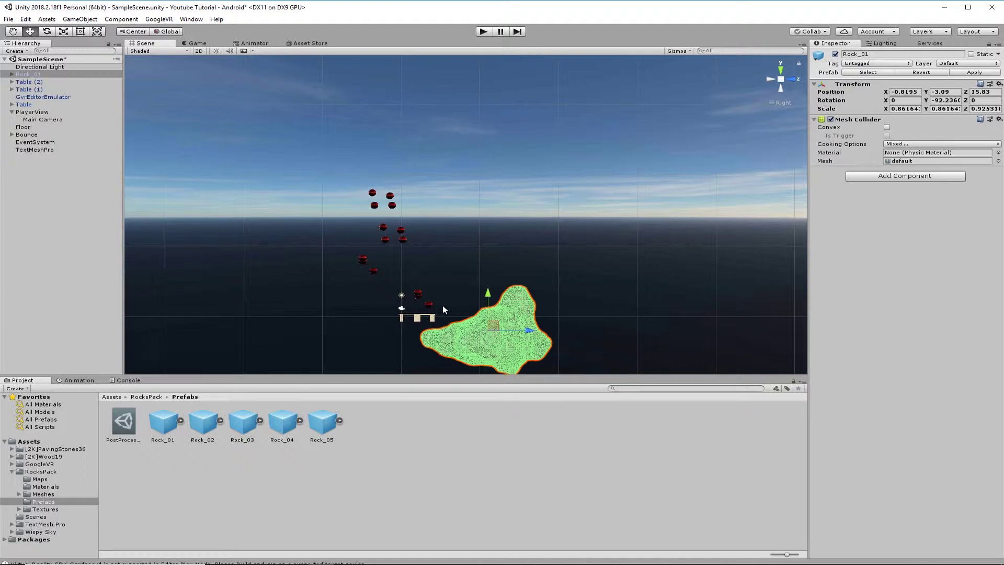
# Add the Rock_02 prefab to the scene and move it down and along Z toward the floor
pyautogui.moveTo(203, 422); pyautogui.dragTo(262, 273)
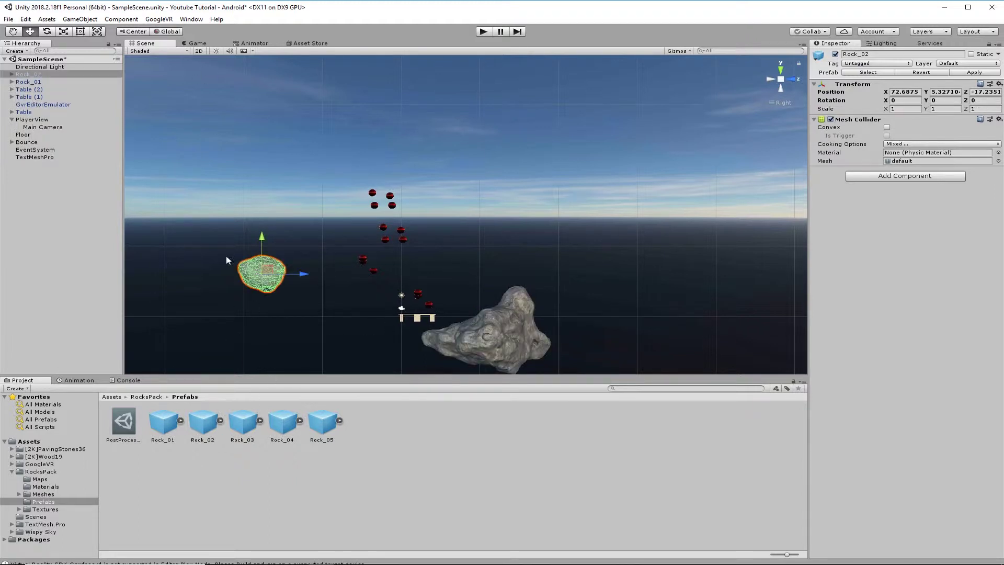
pyautogui.moveTo(263, 237); pyautogui.dragTo(262, 267)
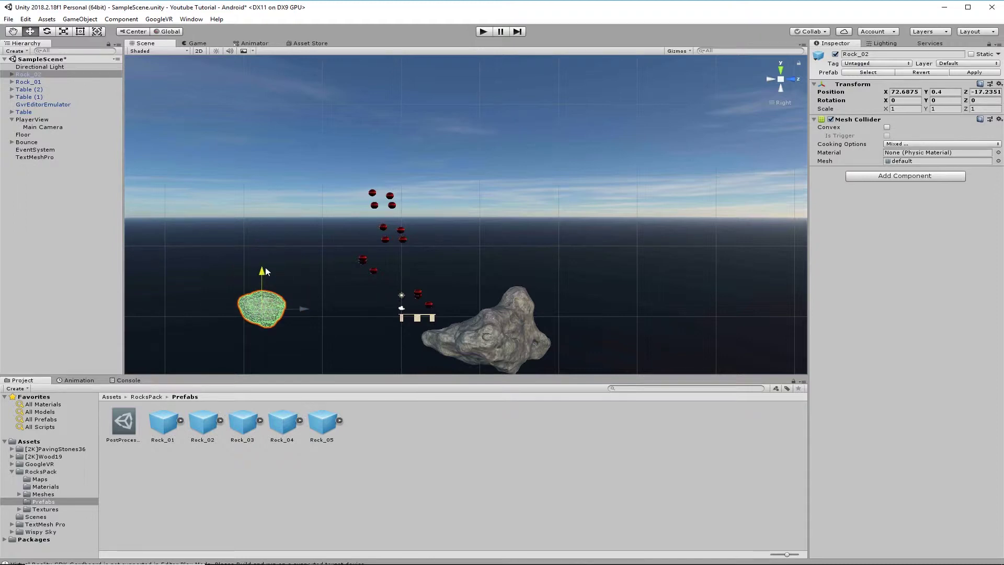
pyautogui.moveTo(305, 303); pyautogui.dragTo(417, 230)
pyautogui.scroll(-10, 368, 300)
pyautogui.moveTo(459, 262); pyautogui.dragTo(448, 263)
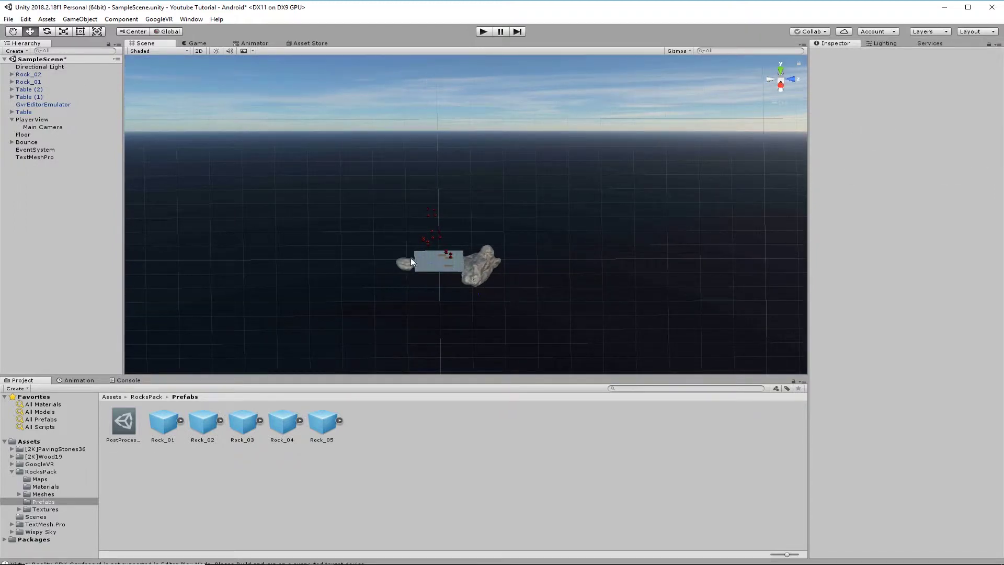
# Add the Rock_03 prefab to the scene and shift it along Z to 2.1
pyautogui.moveTo(242, 421); pyautogui.dragTo(314, 302)
pyautogui.moveTo(375, 305); pyautogui.dragTo(523, 306)
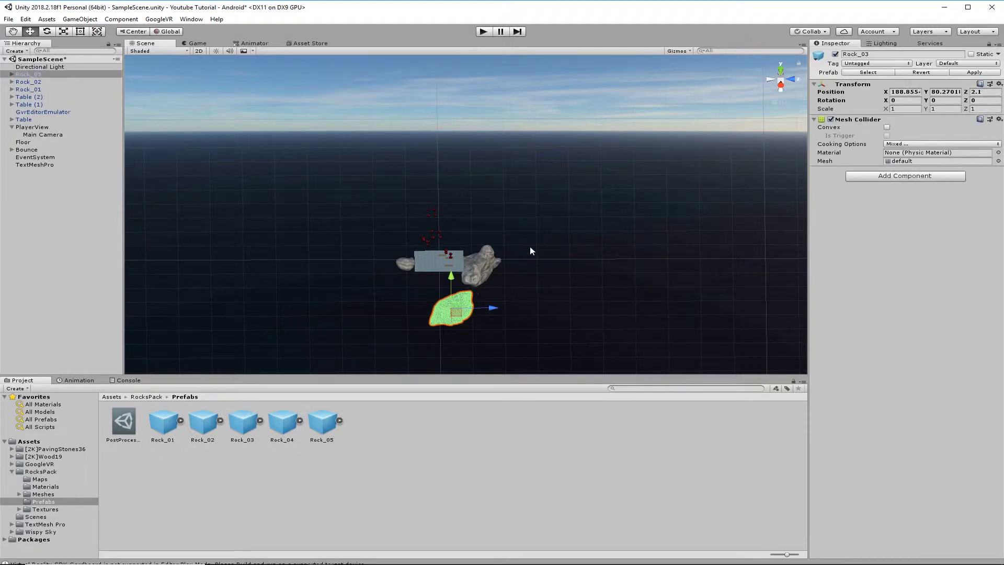
# Move Rock_02 along X to 27.2, closer to the floor
pyautogui.keyDown('alt'); pyautogui.moveTo(529, 247); pyautogui.dragTo(538, 325); pyautogui.keyUp('alt')
pyautogui.click(438, 299)
pyautogui.moveTo(439, 333); pyautogui.dragTo(447, 267)
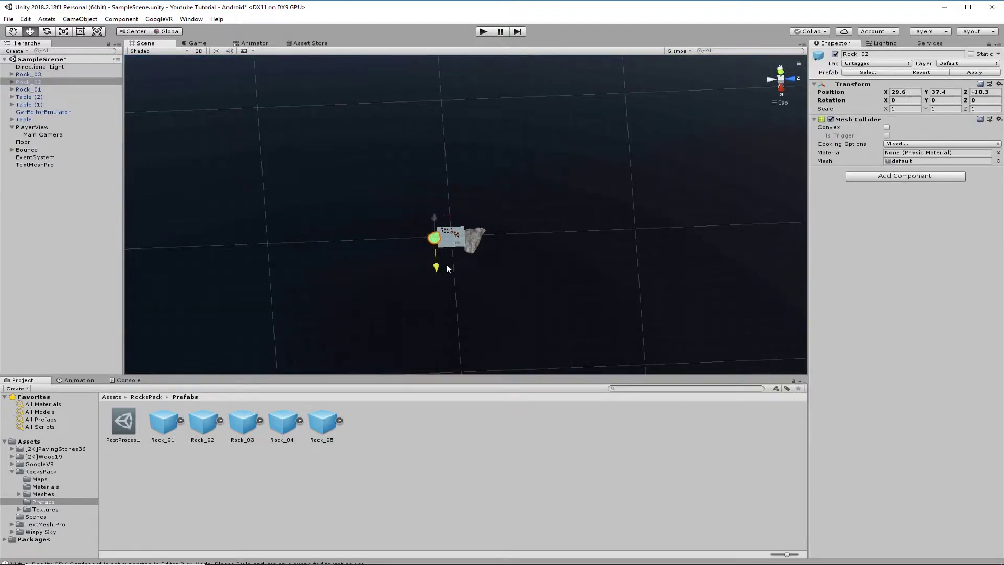
# Move Rock_03 to X 110.1, Y 256.7 and Z -11.6
pyautogui.scroll(-2, 446, 267)
pyautogui.click(473, 347)
pyautogui.moveTo(472, 328); pyautogui.dragTo(444, 222)
pyautogui.moveTo(512, 234); pyautogui.dragTo(494, 236)
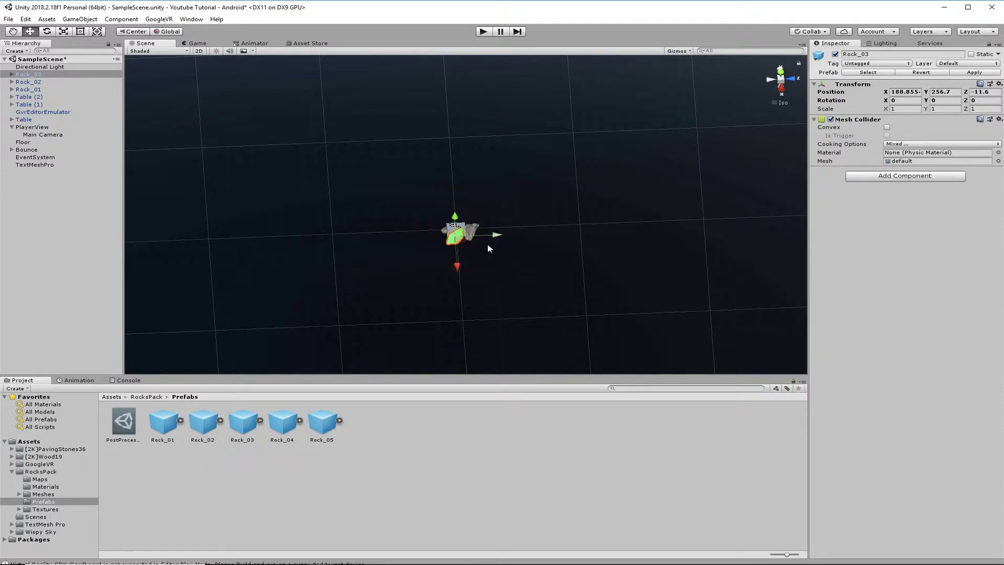
pyautogui.moveTo(459, 266); pyautogui.dragTo(465, 273)
pyautogui.keyDown('alt'); pyautogui.moveTo(265, 110); pyautogui.dragTo(280, 161); pyautogui.keyUp('alt')
pyautogui.moveTo(480, 352); pyautogui.dragTo(479, 268)
# Lower Rock_02 to Y -5.4 and move it beside the floor at Z 3.2
pyautogui.click(772, 82)
pyautogui.click(510, 189)
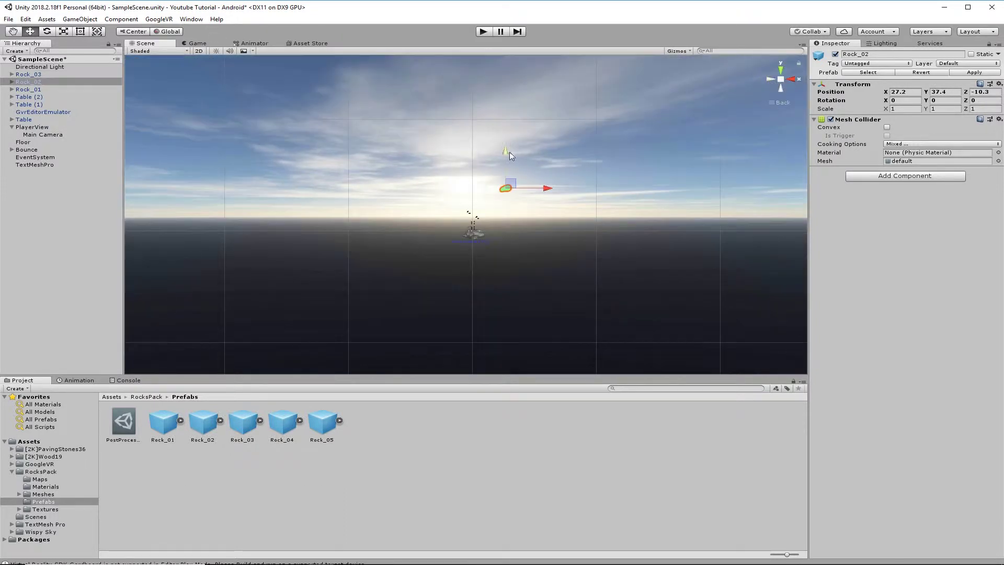
pyautogui.moveTo(511, 152); pyautogui.dragTo(503, 255)
pyautogui.moveTo(503, 253); pyautogui.dragTo(511, 359, button='right')
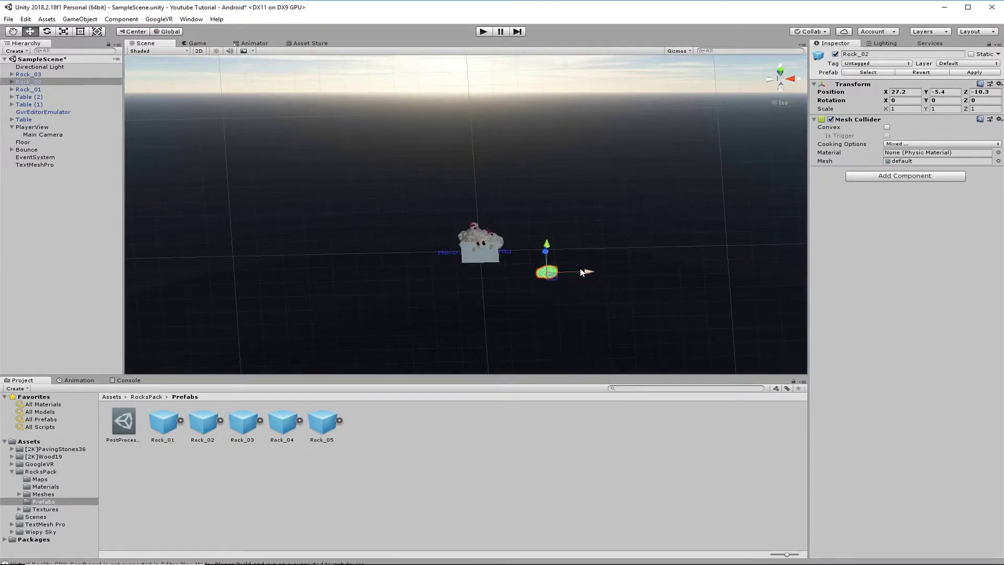
pyautogui.moveTo(582, 272); pyautogui.dragTo(545, 275)
pyautogui.moveTo(572, 238); pyautogui.dragTo(564, 297, button='middle')
pyautogui.moveTo(625, 280); pyautogui.dragTo(486, 316, button='right')
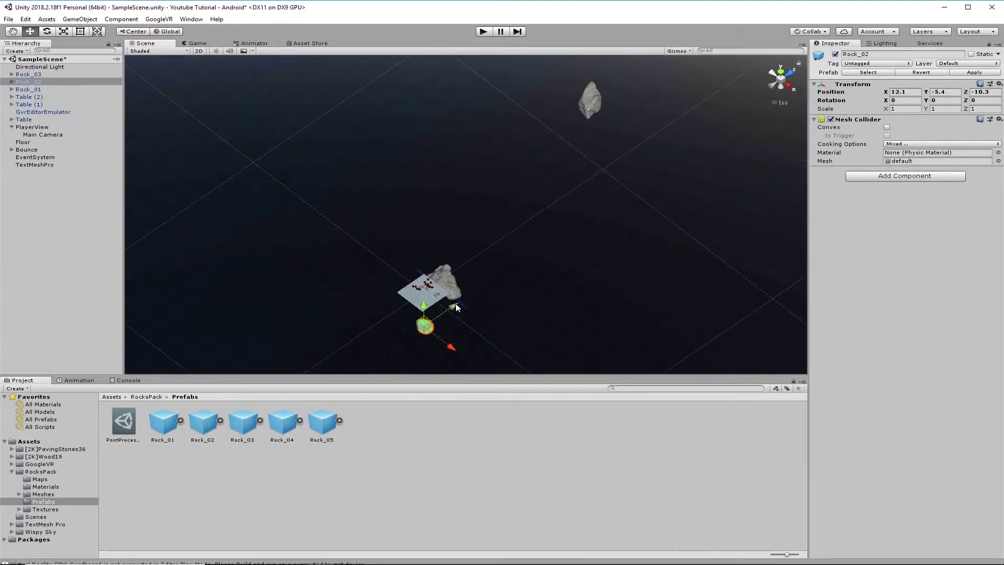
pyautogui.moveTo(455, 307); pyautogui.dragTo(477, 290)
pyautogui.moveTo(474, 331); pyautogui.dragTo(467, 325)
# Shift Rock_03 along Z and X to X -34, and lower it to Y -1
pyautogui.click(588, 100)
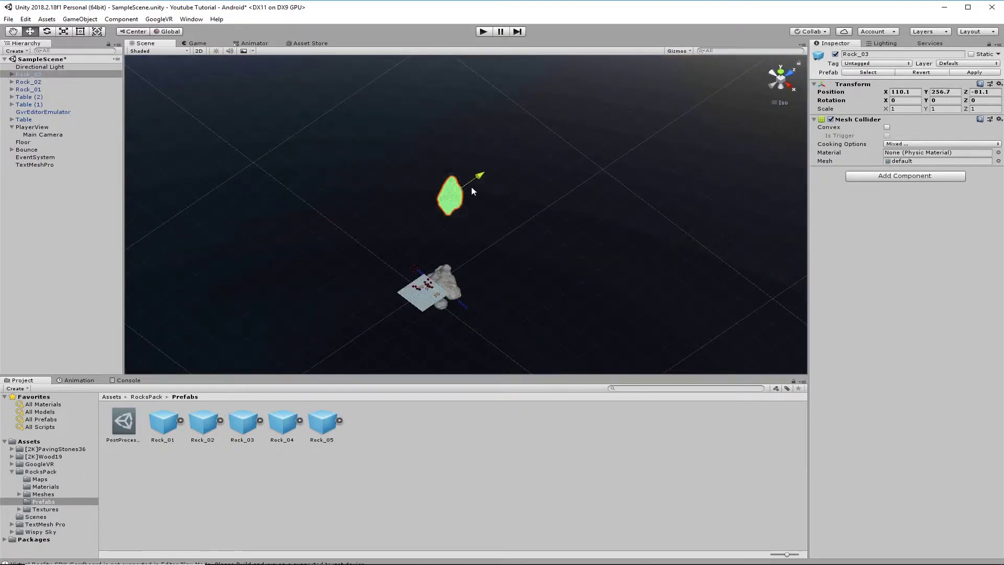
pyautogui.click(776, 83)
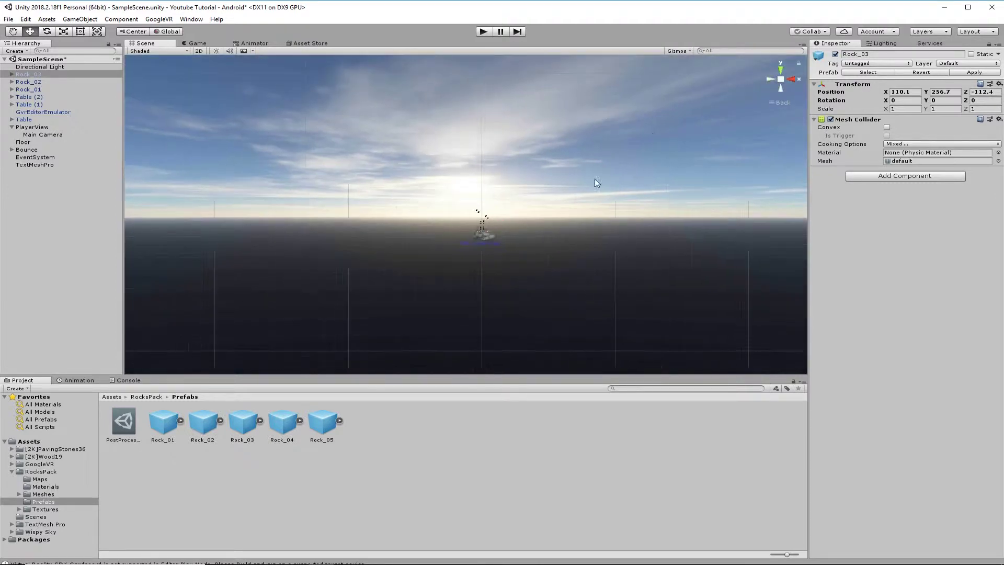
pyautogui.moveTo(572, 107); pyautogui.dragTo(501, 102)
pyautogui.moveTo(457, 65); pyautogui.dragTo(459, 177)
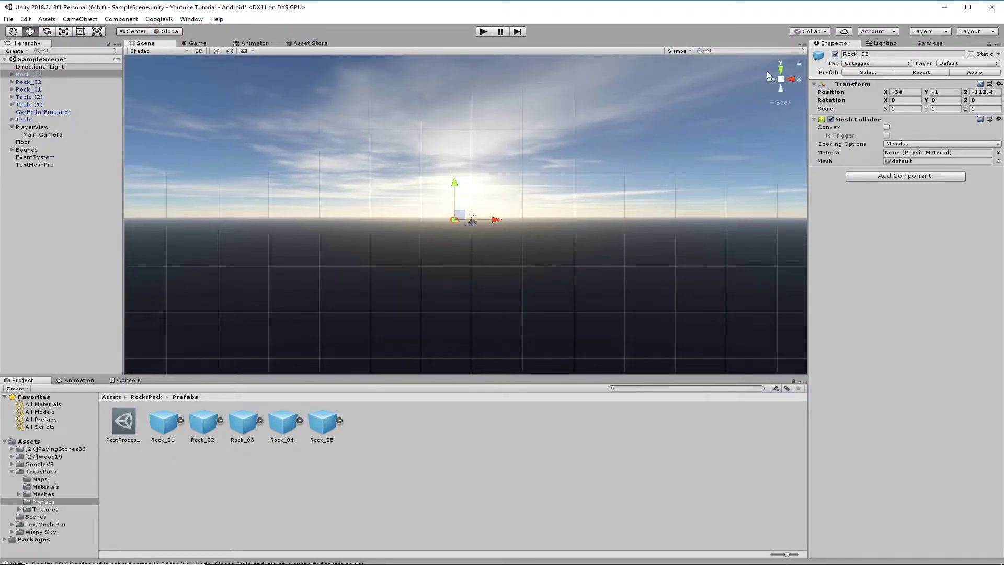
# Using a top-down view, place Rock_03 beside the floor at X -11.7 and Z -1
pyautogui.click(781, 68)
pyautogui.moveTo(454, 216); pyautogui.dragTo(455, 164)
pyautogui.moveTo(496, 200); pyautogui.dragTo(506, 201)
pyautogui.scroll(15, 502, 233)
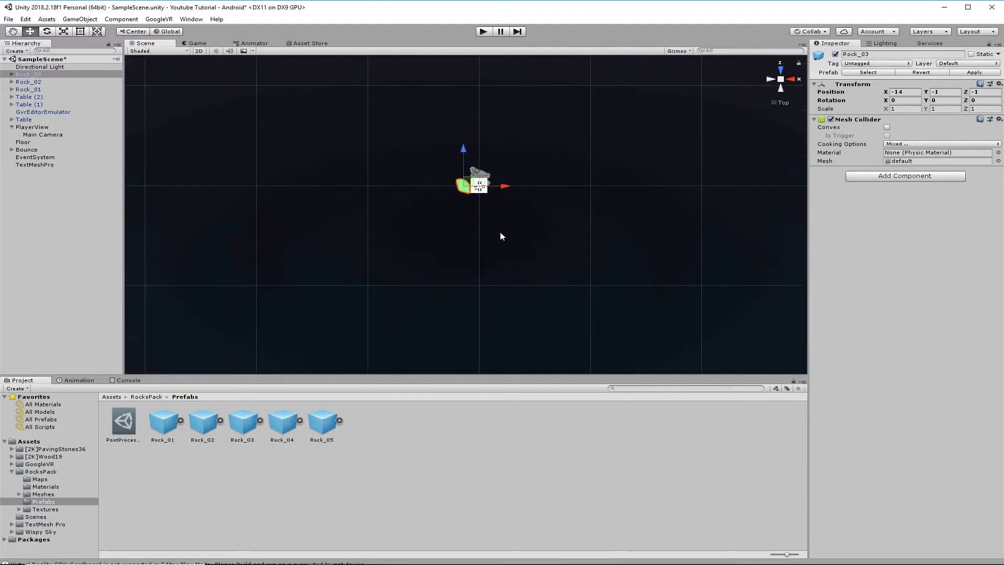
pyautogui.moveTo(455, 119); pyautogui.dragTo(463, 118)
# Rotate Rock_03 so it runs alongside the floor's edge and nudge it toward Rock_01
pyautogui.press('e')
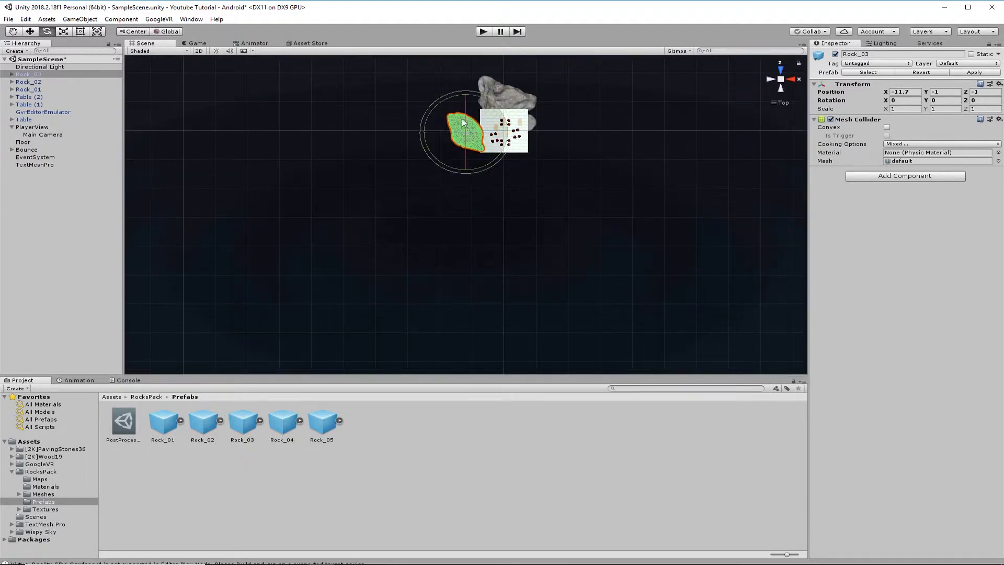
pyautogui.moveTo(501, 154); pyautogui.dragTo(415, 168)
pyautogui.press('w')
pyautogui.moveTo(490, 109); pyautogui.dragTo(488, 92)
# Move Rock_02 outward to about X 10.9, rotate it to about 35.6 degrees in Y and deselect it
pyautogui.click(28, 81)
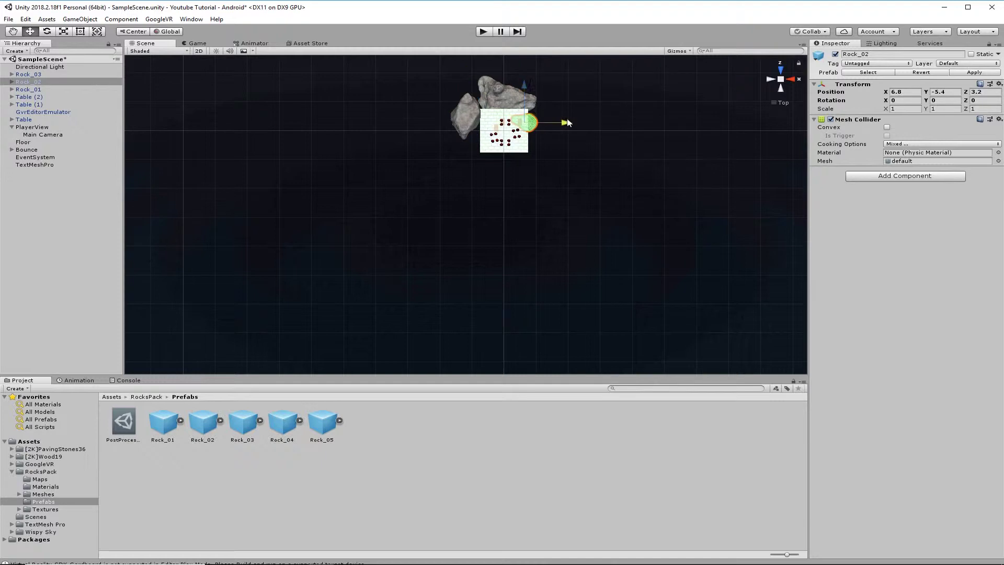
pyautogui.click(53, 33)
pyautogui.moveTo(583, 117); pyautogui.dragTo(561, 144)
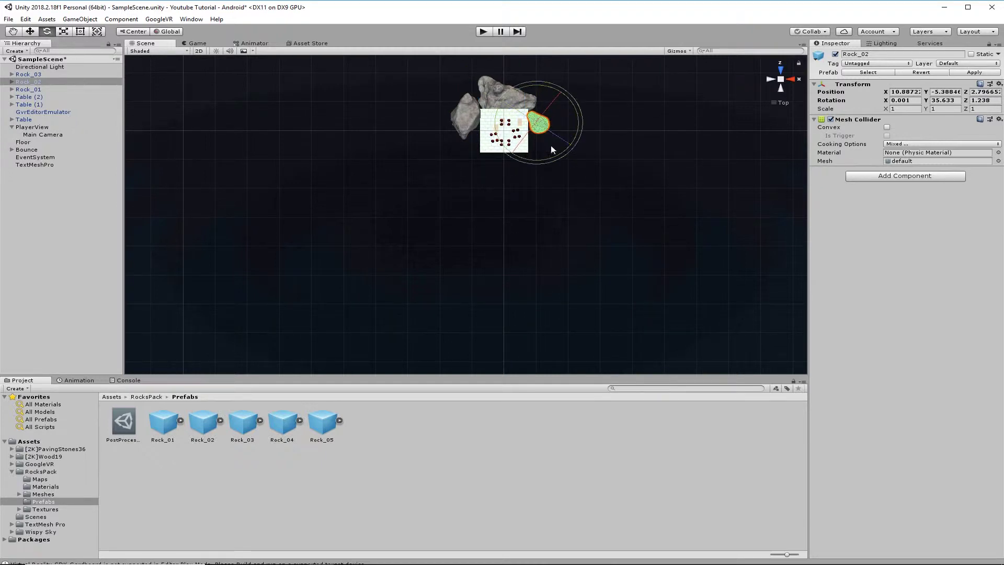
pyautogui.click(279, 88)
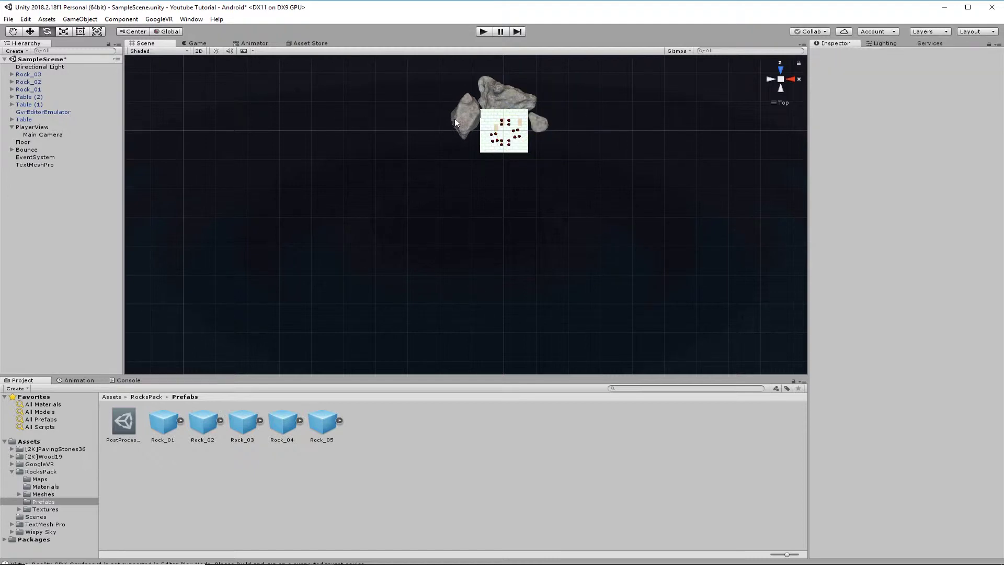
# Run the scene to check the three rocks around the floor from the player's view, and stop it
pyautogui.click(782, 89)
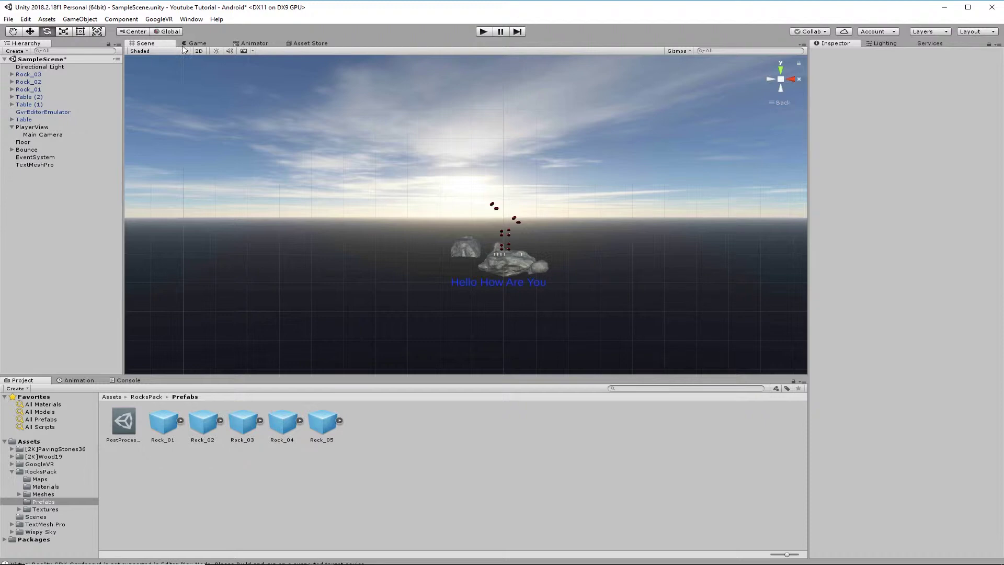
pyautogui.click(482, 33)
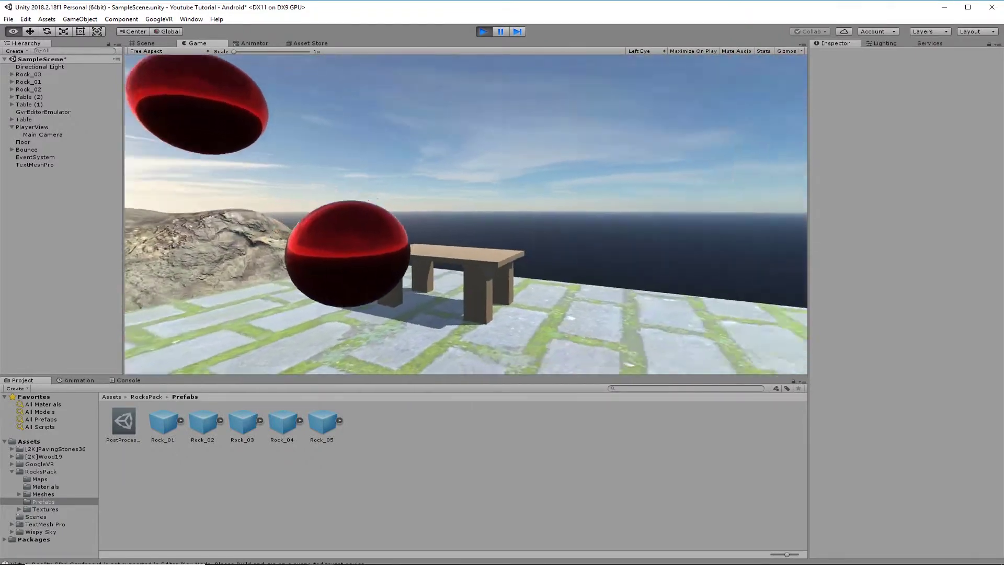
pyautogui.click(483, 33)
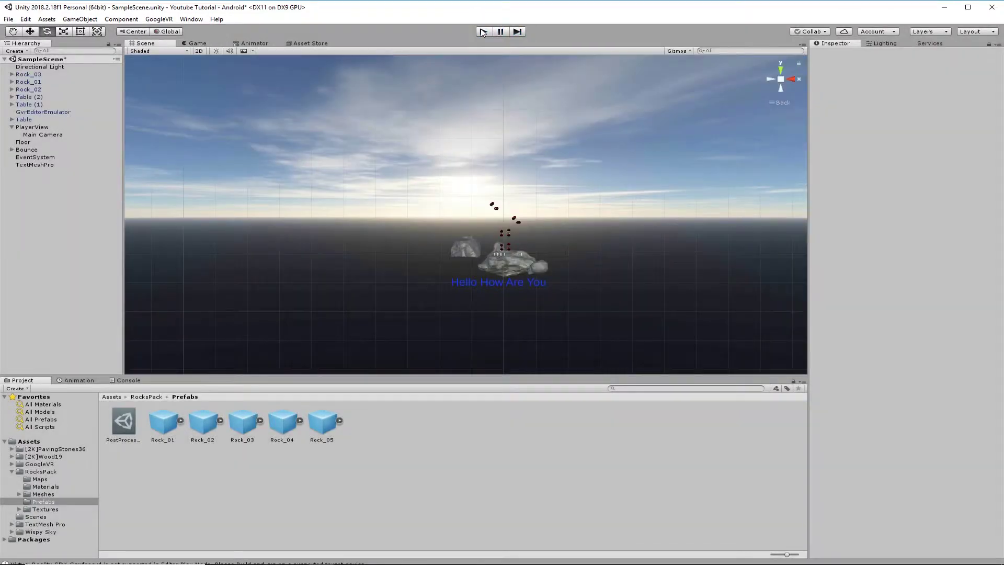
# Duplicate Rock_01 and move the copy to the opposite side of the floor at Z -8
pyautogui.keyDown('alt'); pyautogui.moveTo(512, 306); pyautogui.dragTo(529, 239); pyautogui.keyUp('alt')
pyautogui.click(491, 234)
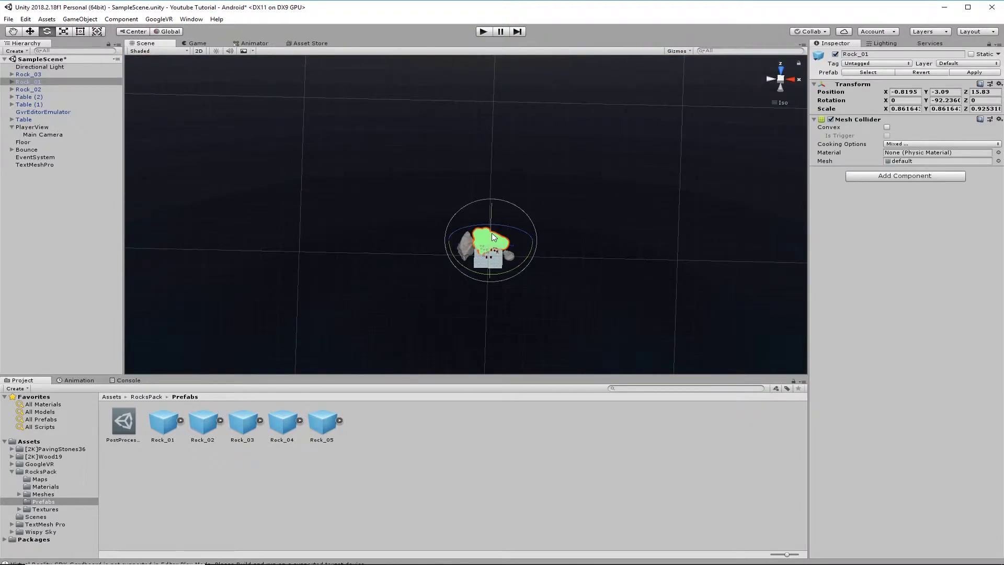
pyautogui.hotkey('ctrl', 'd')
pyautogui.press('w')
pyautogui.moveTo(492, 205); pyautogui.dragTo(492, 237)
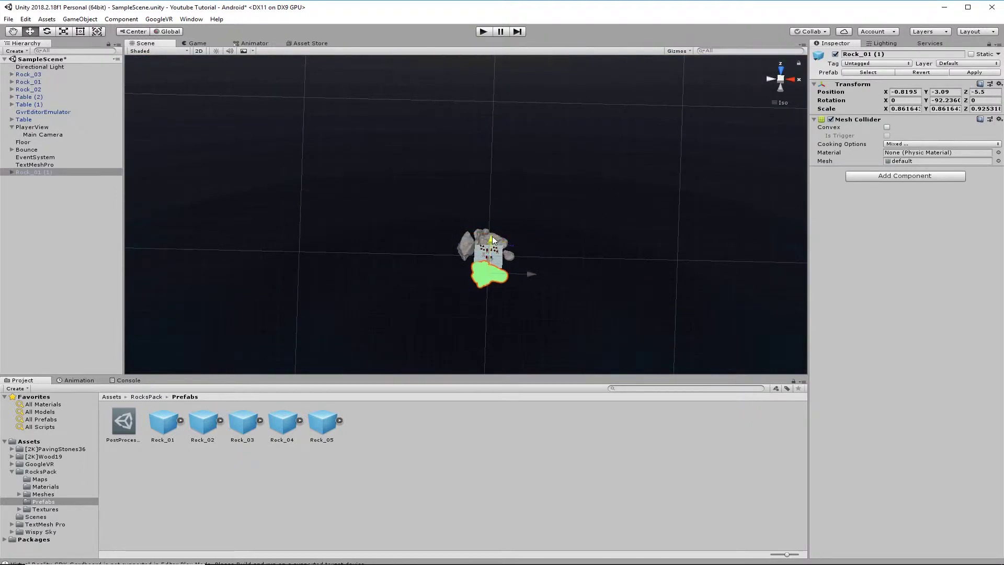
# Run the scene twice to check the duplicated rock behind the floor from the player's view
pyautogui.click(483, 32)
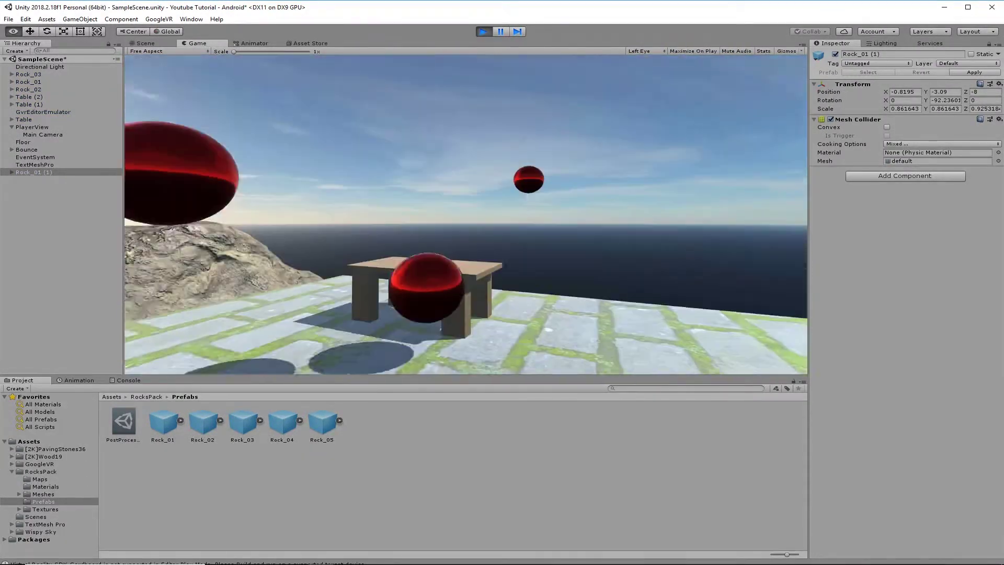
pyautogui.click(485, 32)
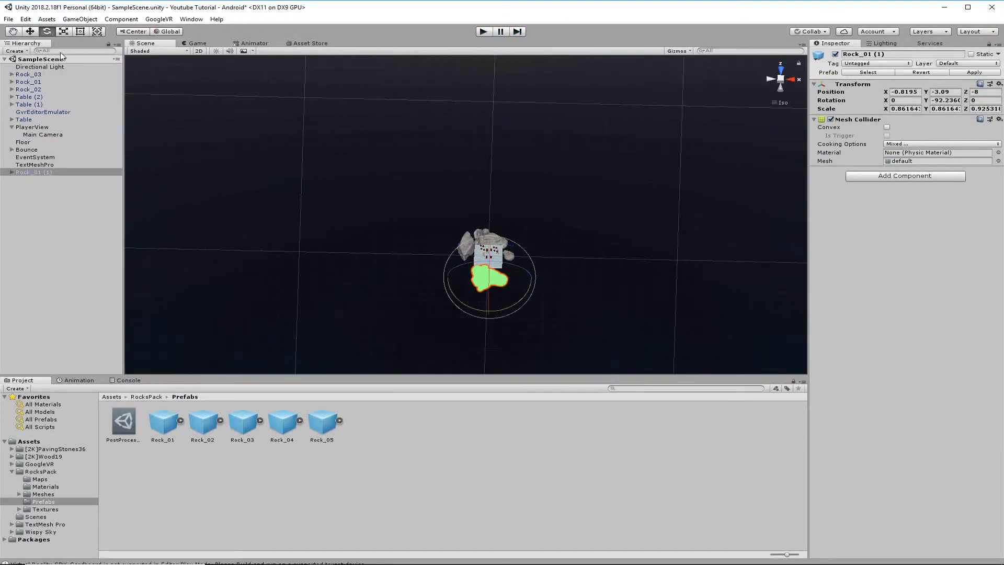
pyautogui.click(485, 32)
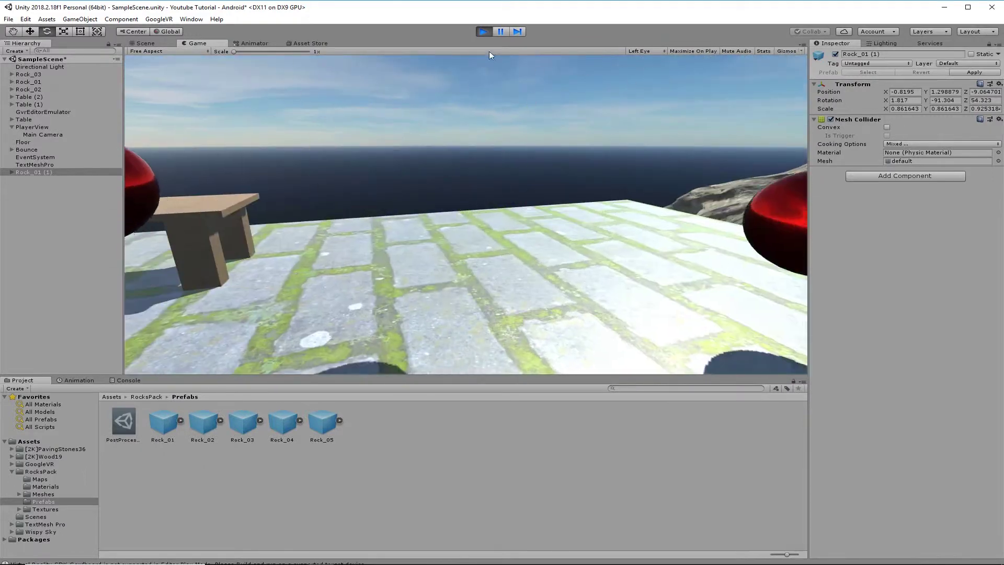
# Stop the running scene and add the Rock_05 prefab from RocksPack to the scene near the other rocks
pyautogui.click(484, 32)
pyautogui.moveTo(681, 270); pyautogui.dragTo(676, 283, button='middle')
pyautogui.click(676, 283)
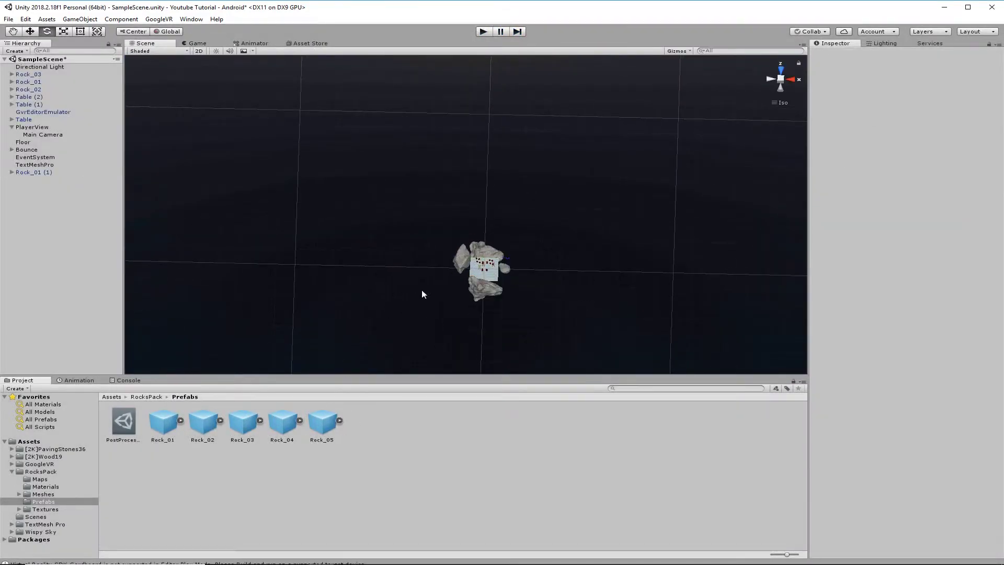
pyautogui.moveTo(322, 421); pyautogui.dragTo(423, 257)
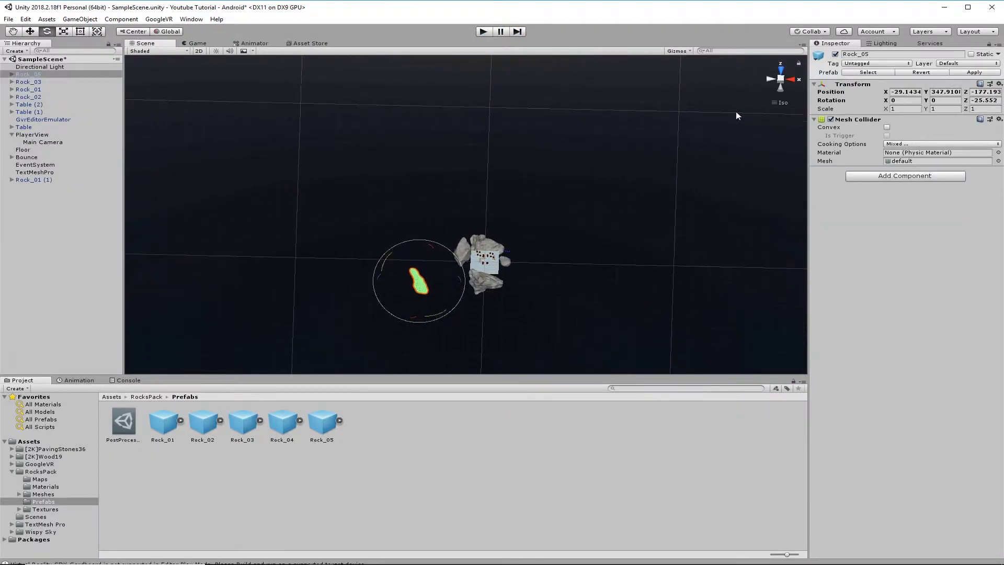
# Bring Rock_05 down beside the existing rocks, to about X -14.5, Y -3.2, Z -13.3
pyautogui.click(781, 87)
pyautogui.moveTo(278, 128); pyautogui.dragTo(274, 252, button='middle')
pyautogui.click(30, 32)
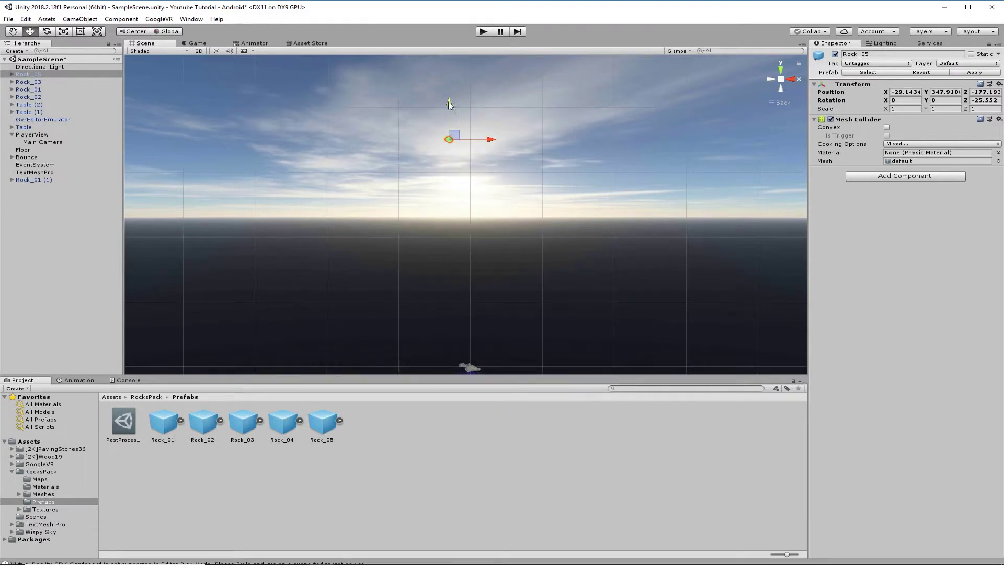
pyautogui.moveTo(451, 103); pyautogui.dragTo(451, 320)
pyautogui.moveTo(562, 292); pyautogui.dragTo(535, 220, button='middle')
pyautogui.moveTo(421, 246); pyautogui.dragTo(421, 258)
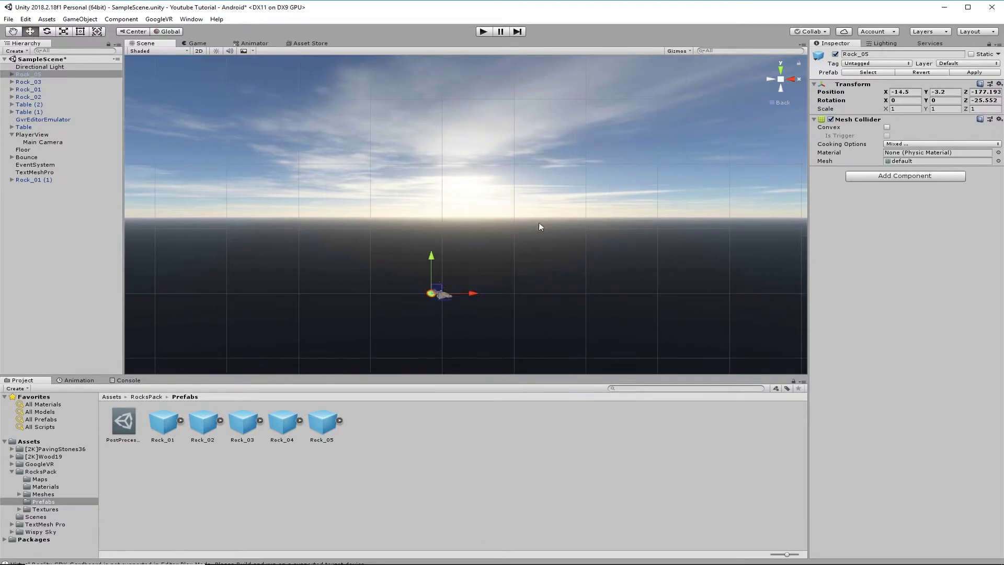
pyautogui.moveTo(539, 223); pyautogui.dragTo(515, 309, button='right')
pyautogui.moveTo(425, 327); pyautogui.dragTo(433, 261)
pyautogui.moveTo(498, 266); pyautogui.dragTo(486, 326, button='middle')
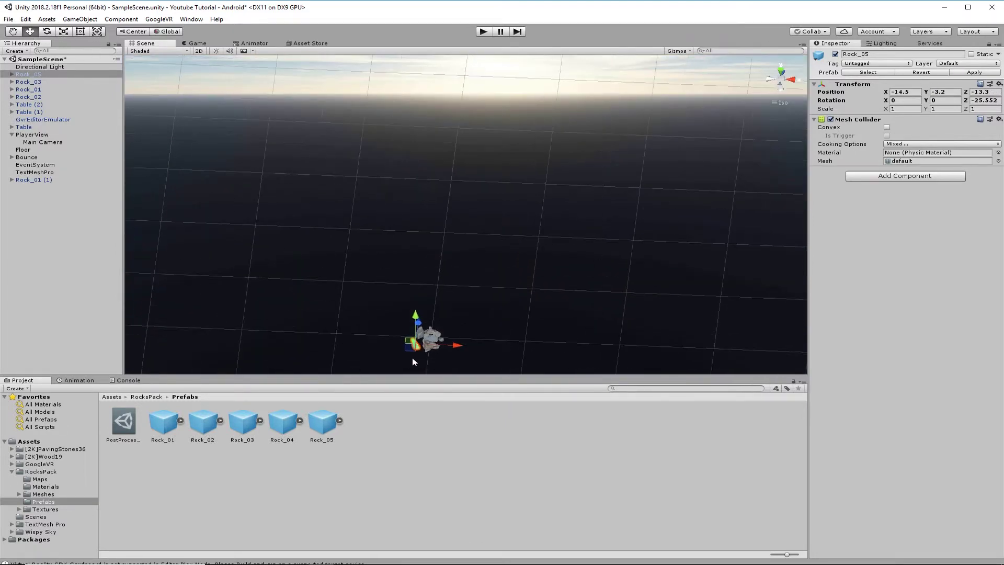
# Place Rock_05 at the floor's open corner at about X -6.57, Y -1.09, Z -6.23, and run the scene briefly to check it
pyautogui.doubleClick(26, 74)
pyautogui.moveTo(505, 212); pyautogui.dragTo(583, 169)
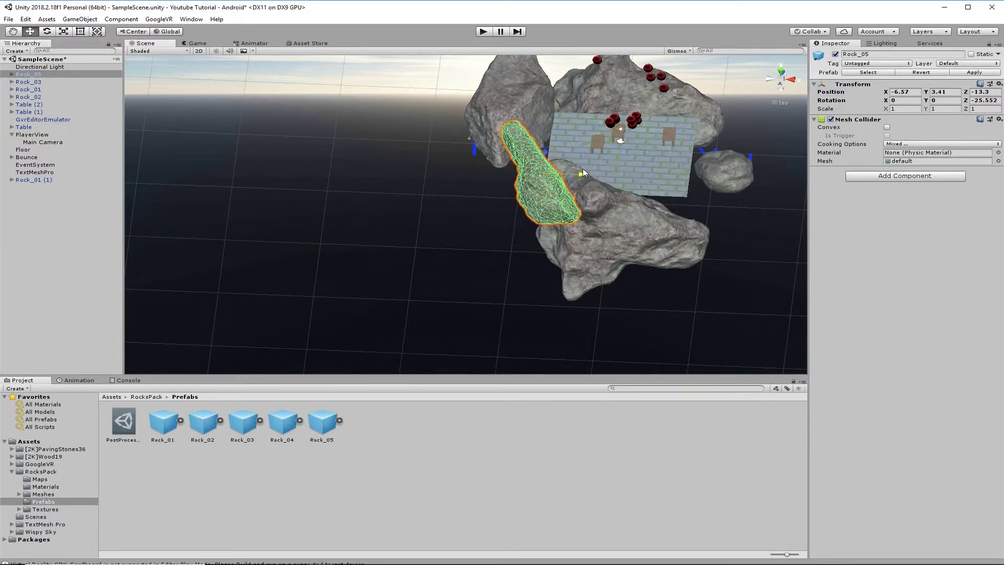
pyautogui.click(796, 80)
pyautogui.moveTo(506, 155); pyautogui.dragTo(573, 155)
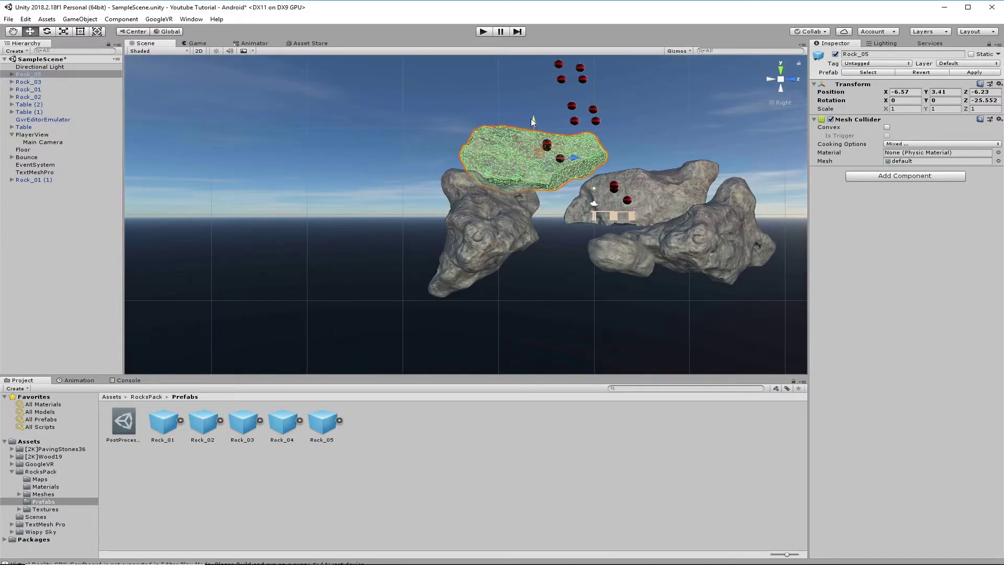
pyautogui.moveTo(534, 118); pyautogui.dragTo(544, 162)
pyautogui.click(479, 31)
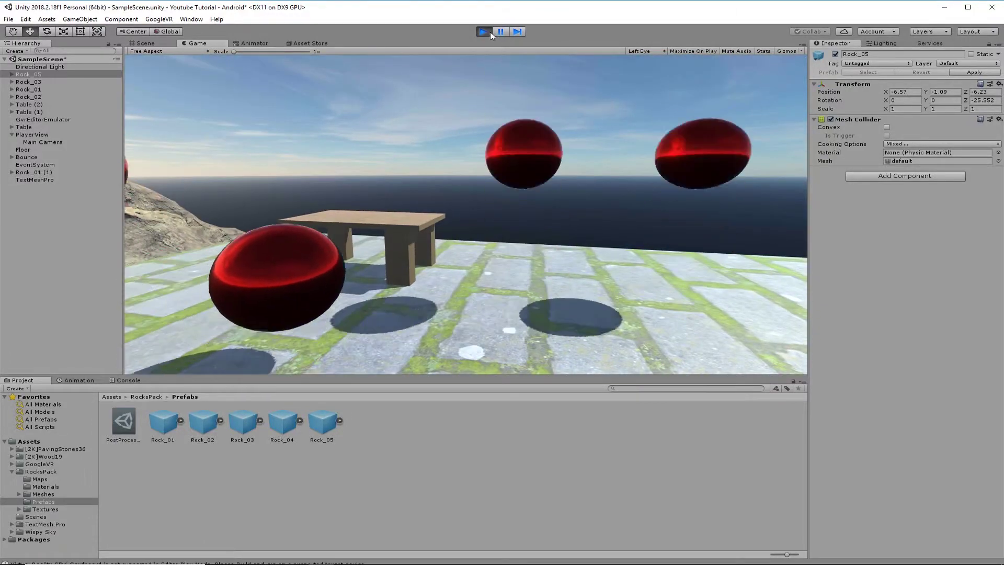
pyautogui.click(489, 32)
# Move Rock_02 closer to the floor, to X 7.51 and Y -1.88, and scale it up uniformly to about 2.34
pyautogui.keyDown('alt'); pyautogui.moveTo(583, 246); pyautogui.dragTo(604, 318); pyautogui.keyUp('alt')
pyautogui.click(582, 337)
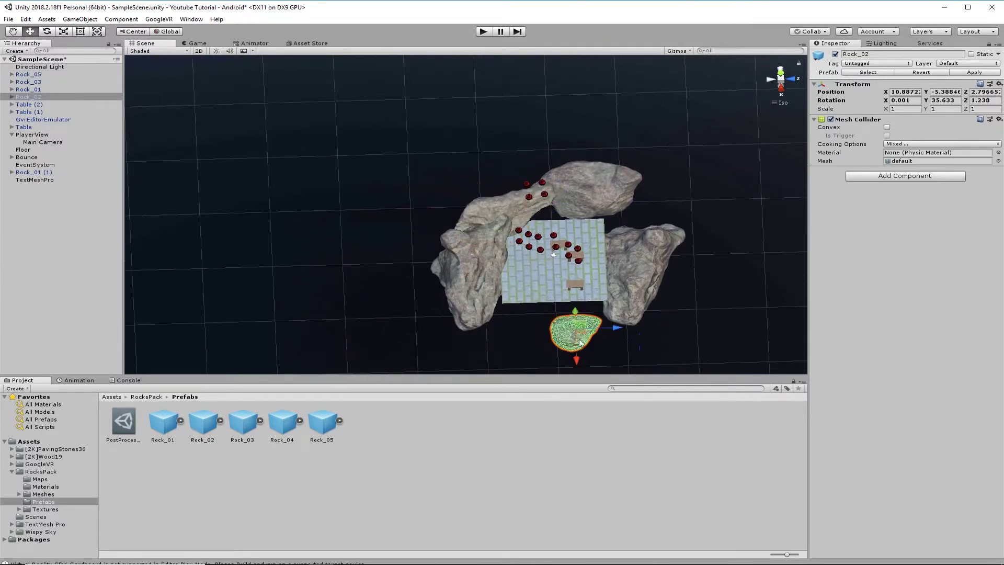
pyautogui.moveTo(577, 359); pyautogui.dragTo(577, 341)
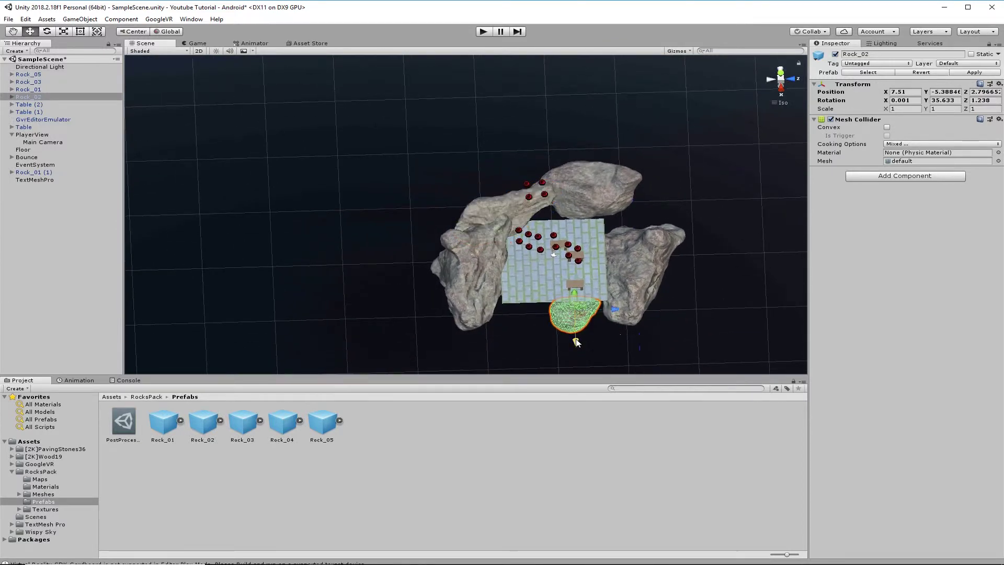
pyautogui.click(784, 90)
pyautogui.moveTo(572, 186); pyautogui.dragTo(572, 164)
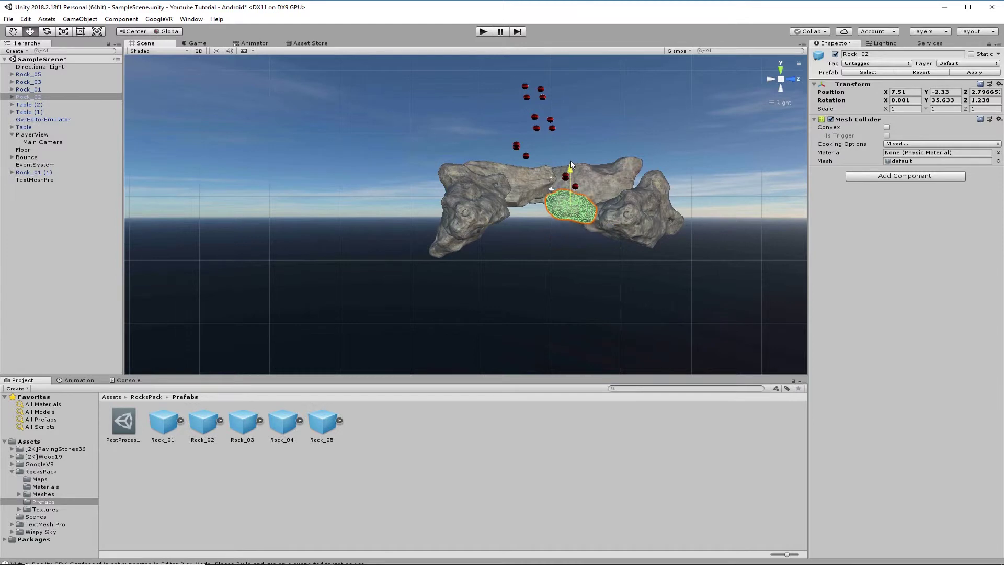
pyautogui.click(63, 32)
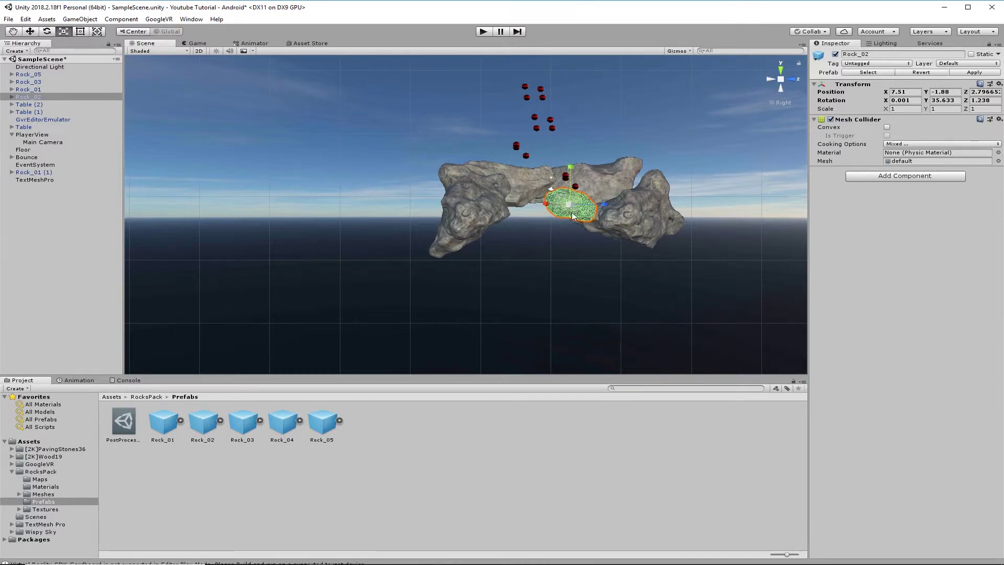
pyautogui.moveTo(569, 205); pyautogui.dragTo(601, 204)
# Lower the enlarged Rock_02 to Y -7 and run the scene briefly to check it from the player's view
pyautogui.click(30, 32)
pyautogui.keyDown('alt'); pyautogui.moveTo(686, 202); pyautogui.dragTo(625, 263); pyautogui.keyUp('alt')
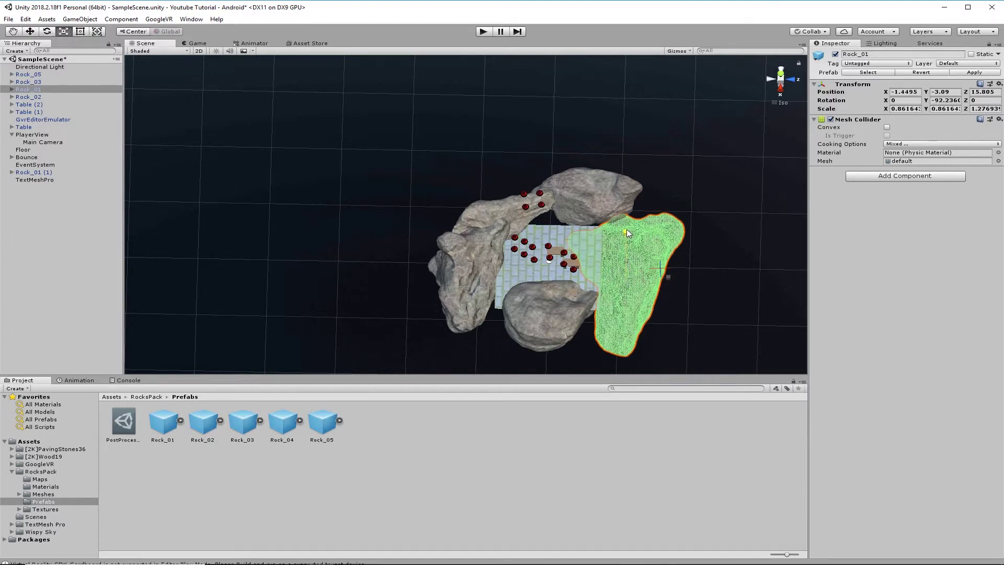
pyautogui.click(529, 328)
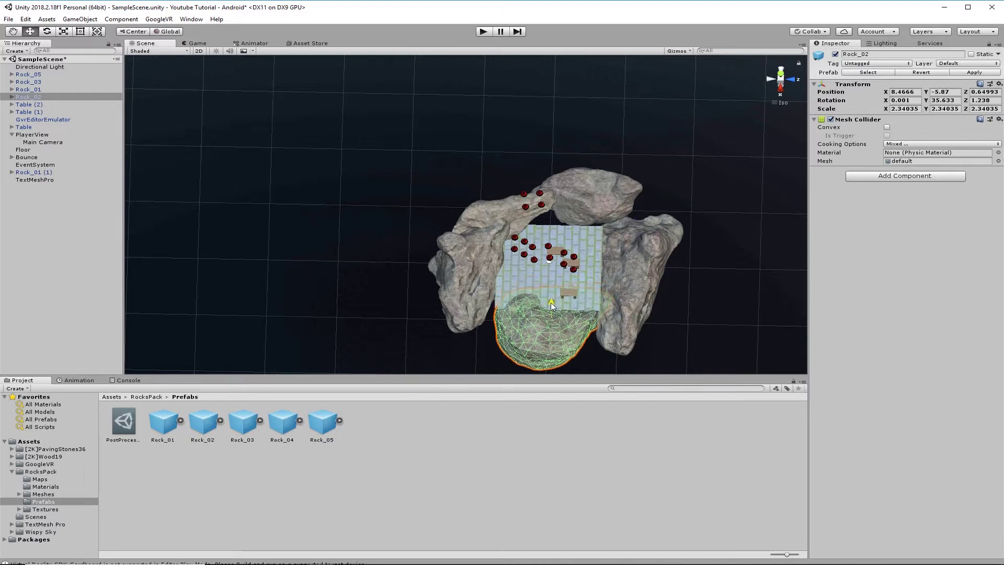
pyautogui.moveTo(551, 302); pyautogui.dragTo(556, 316)
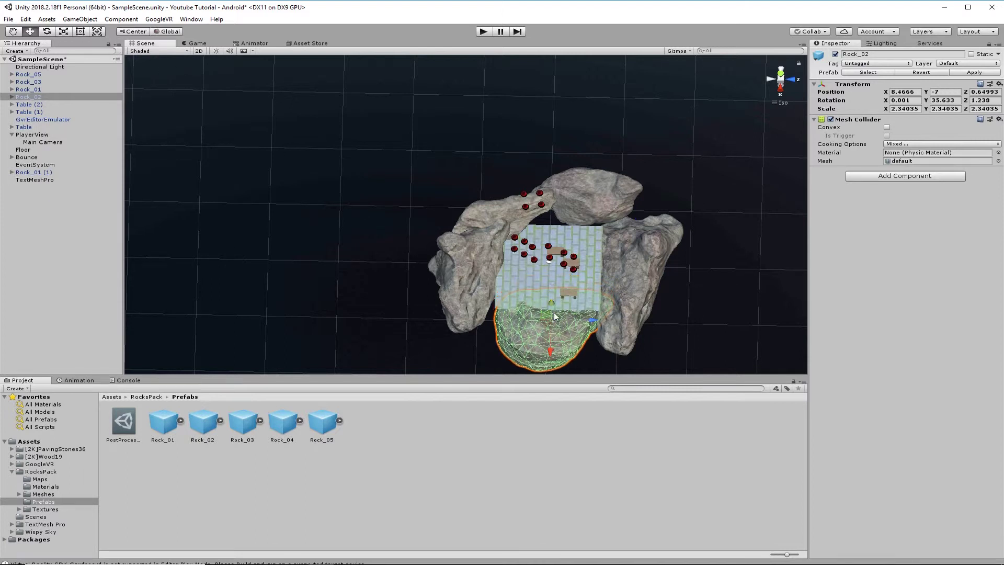
pyautogui.click(483, 32)
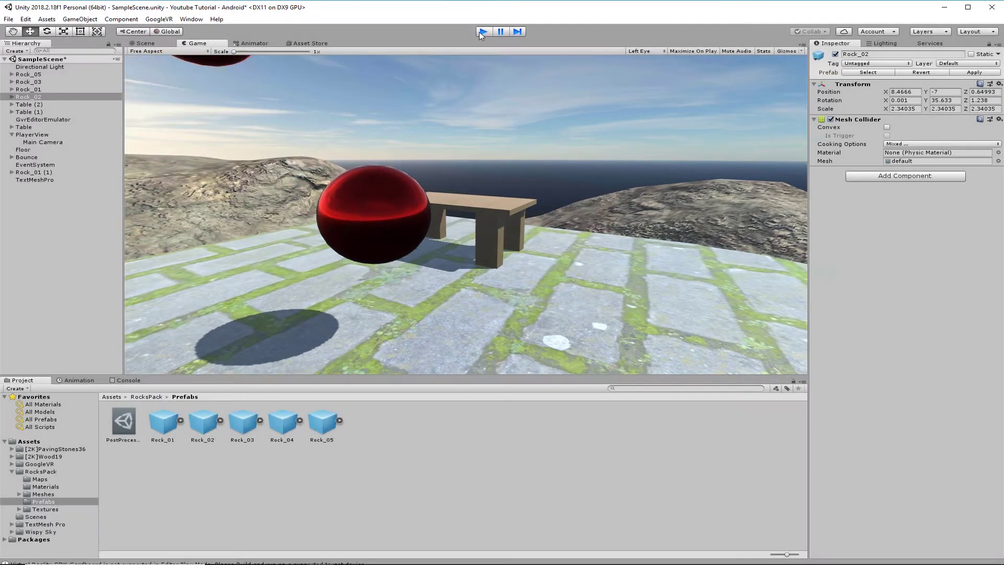
pyautogui.click(483, 33)
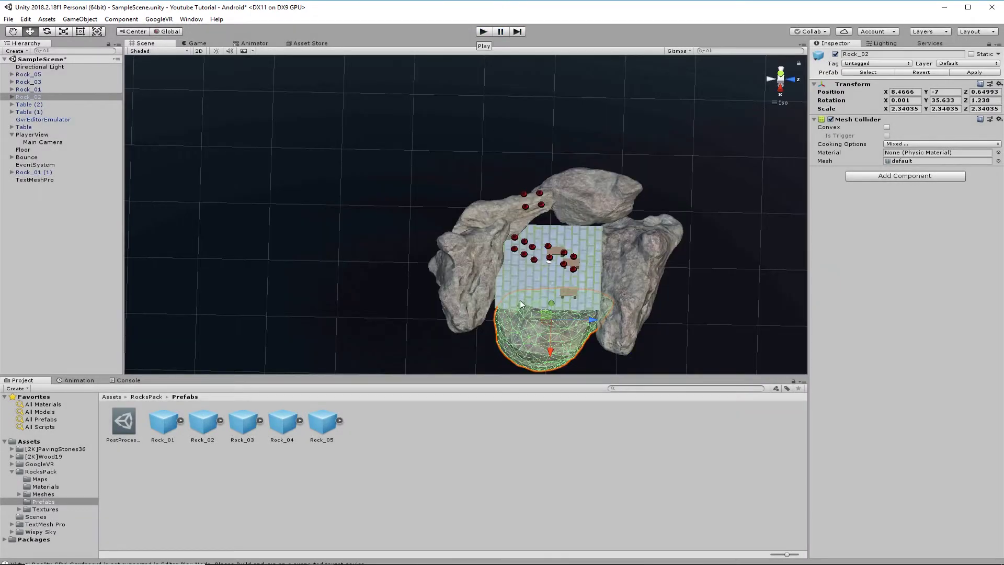
# Raise Rock_02 to about Y -2.82 at the edge of the floor
pyautogui.click(452, 307)
pyautogui.keyDown('alt'); pyautogui.moveTo(453, 307); pyautogui.dragTo(448, 189); pyautogui.keyUp('alt')
pyautogui.click(458, 217)
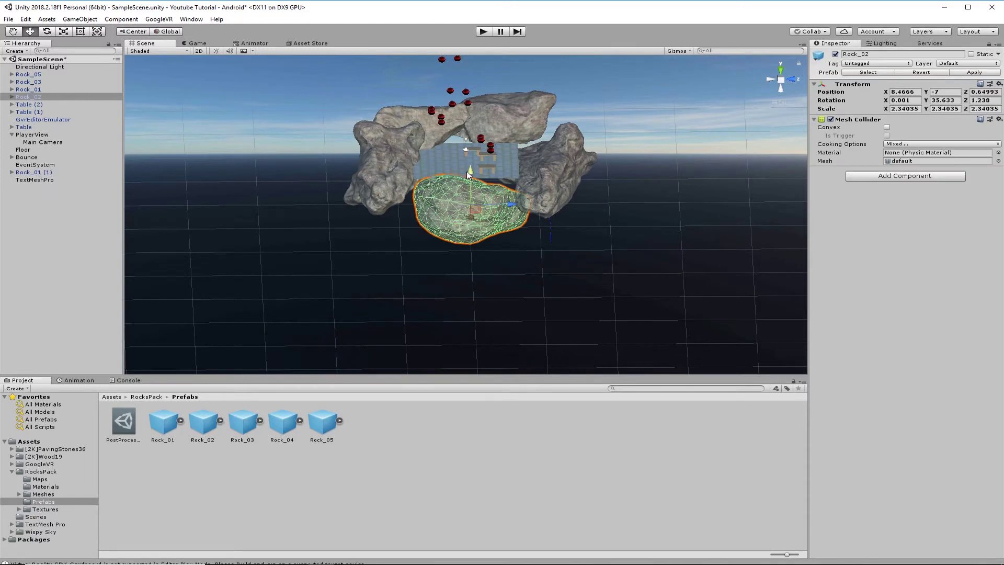
pyautogui.moveTo(468, 156); pyautogui.dragTo(467, 150)
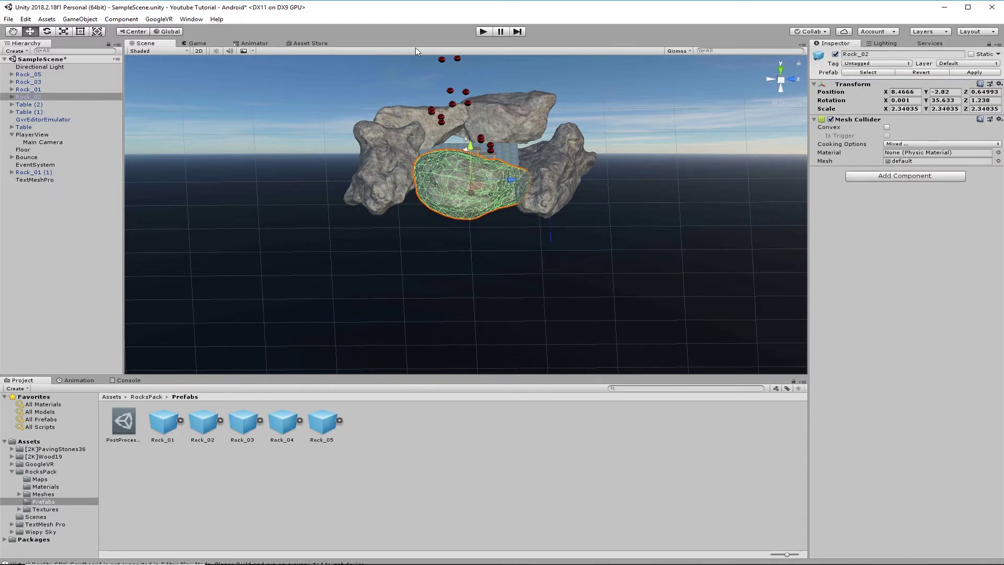
# Run the scene and look around to check the raised Rock_02 and the surrounding rocks from the player's view
pyautogui.click(484, 32)
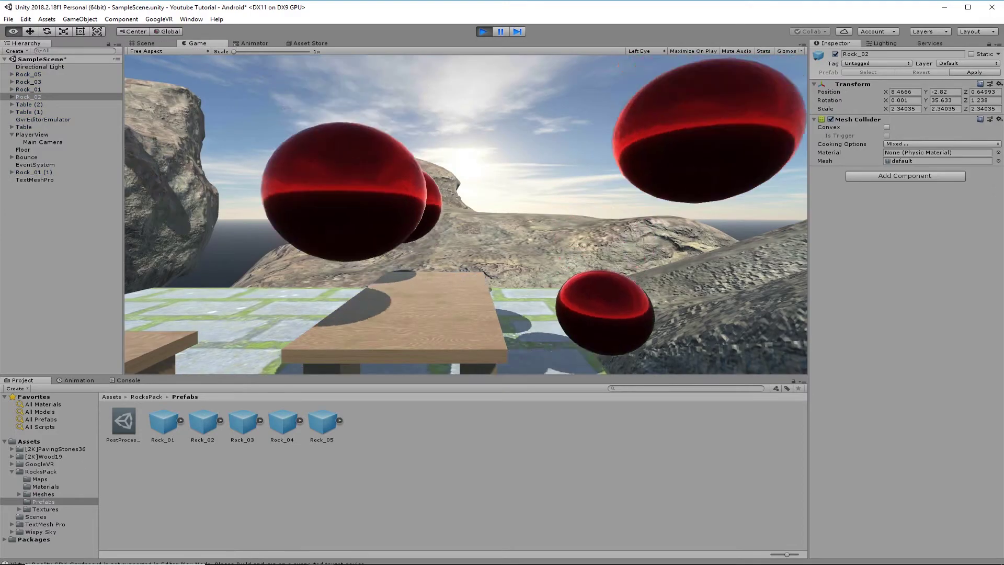
pyautogui.press('alt')
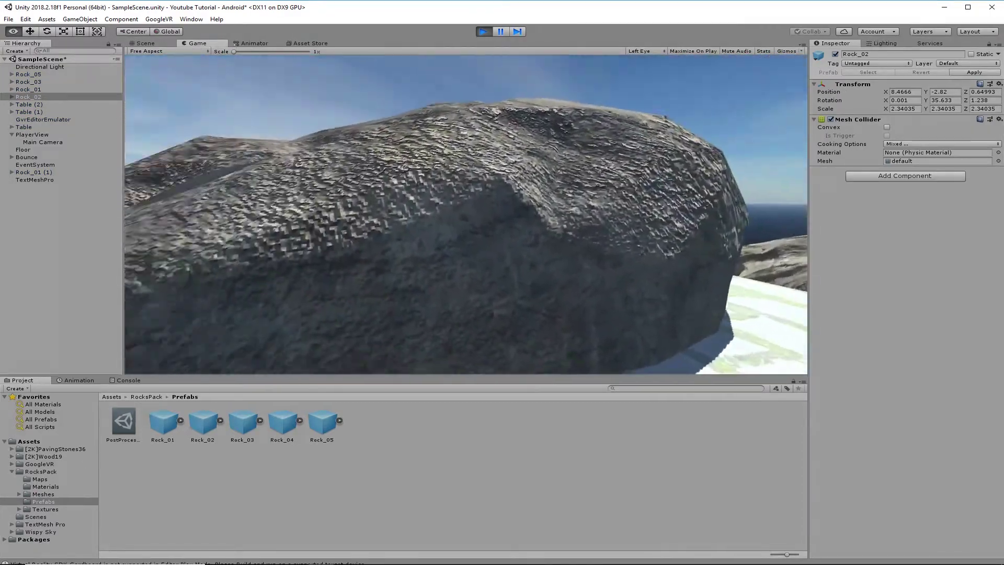